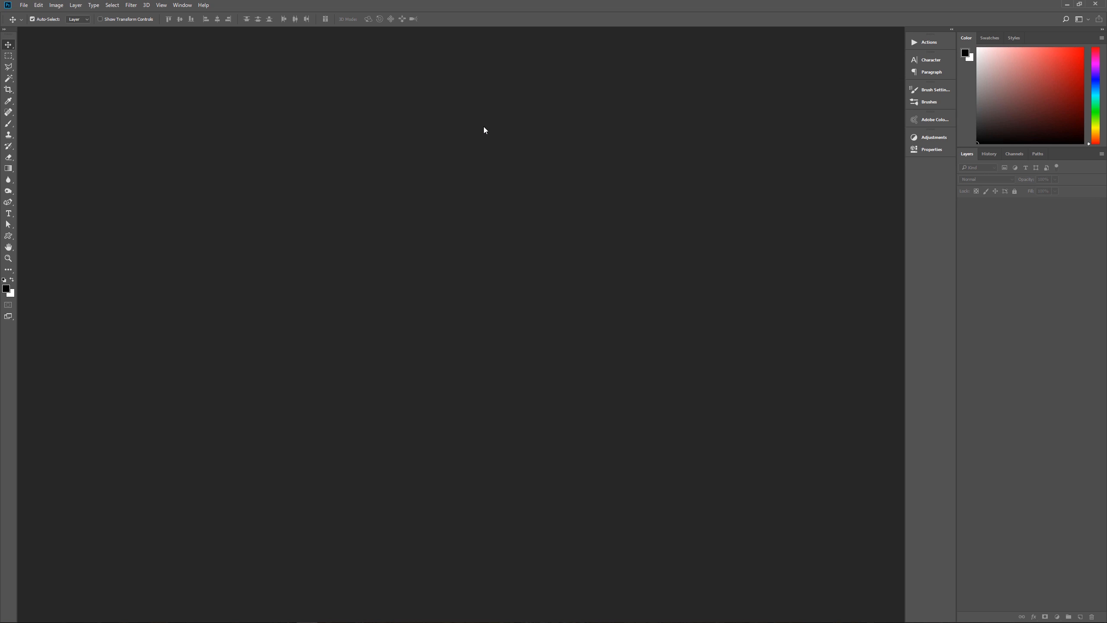
Step: Create a 3840 x 2160 px, 150 ppi RGB document named "Holiday Wallpaper" with custom background colour 96c9e2
key("ctrl+n")
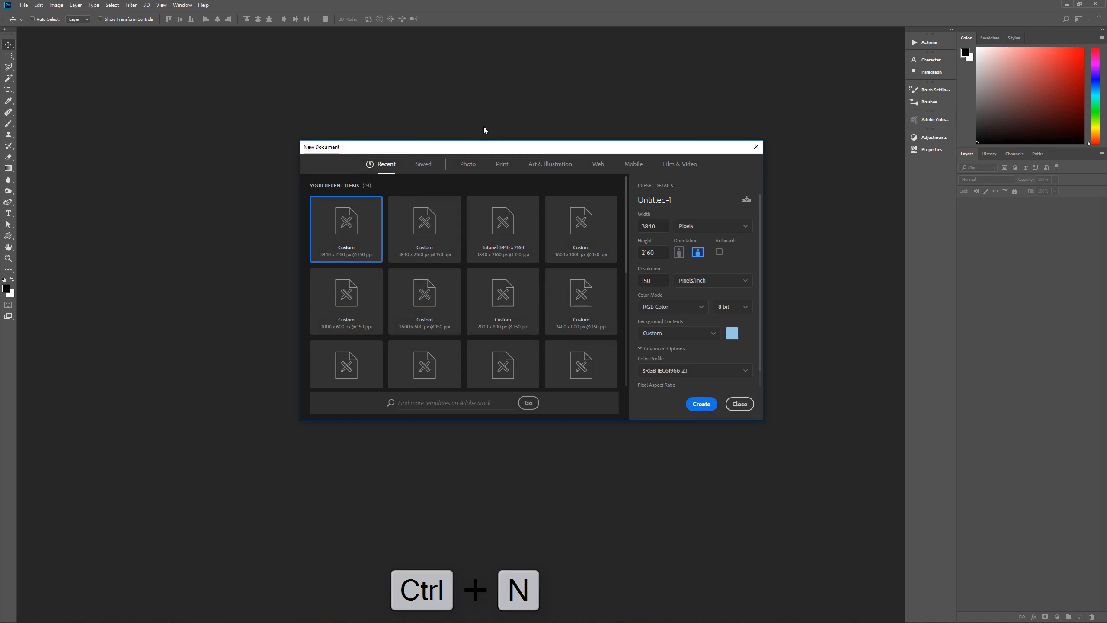
left_click_drag(675, 203, 637, 202)
type("Holid")
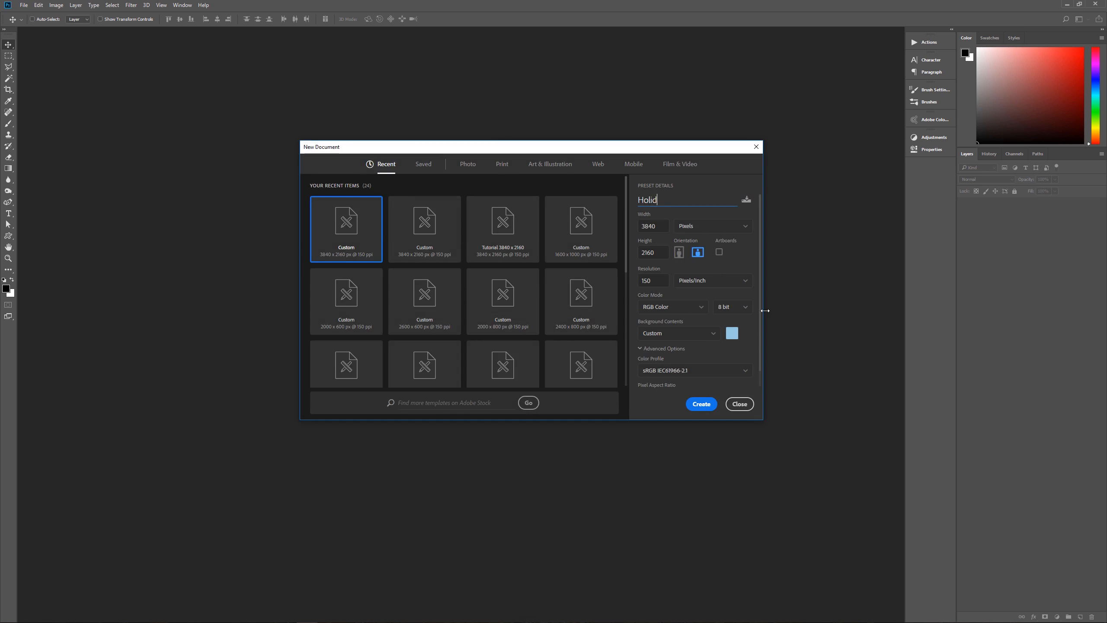
type("ay Wallpaper")
left_click(734, 336)
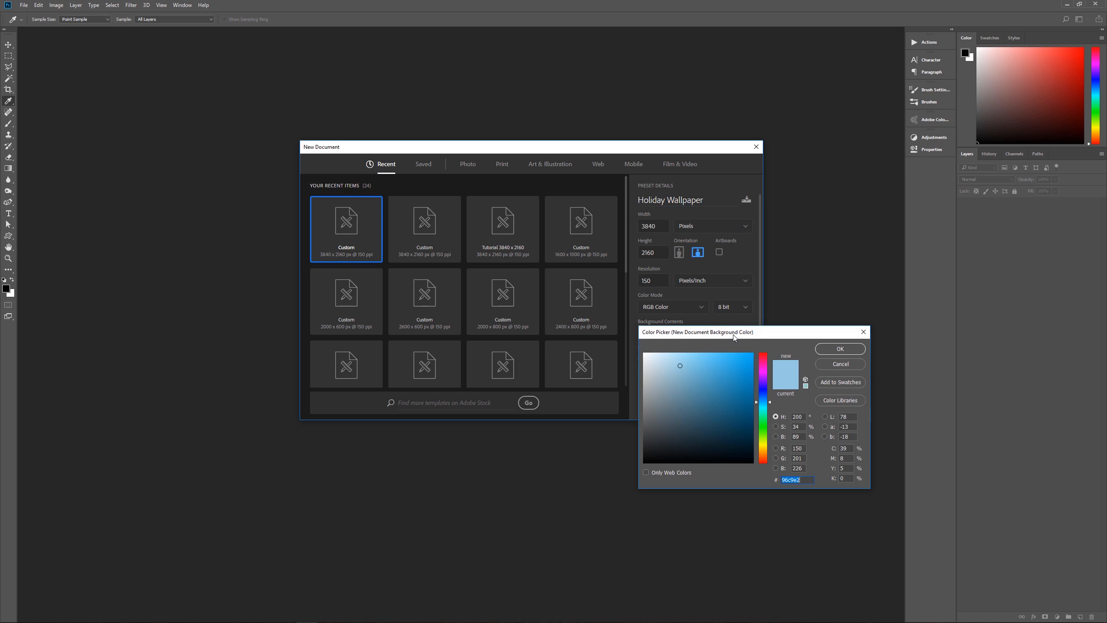
left_click_drag(741, 336, 714, 366)
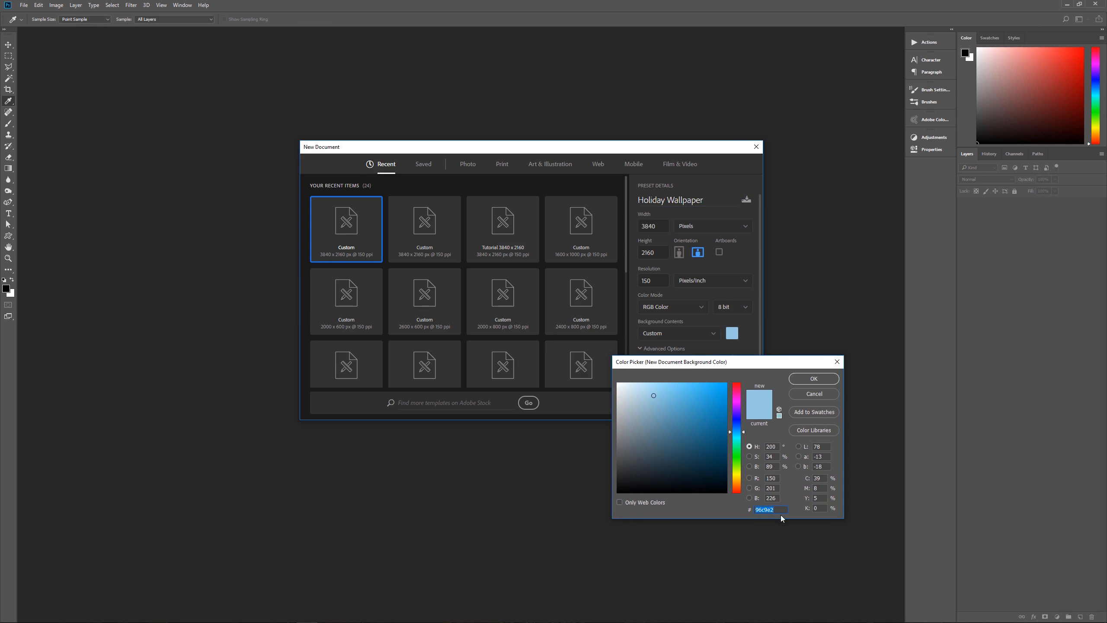
left_click_drag(797, 368, 793, 75)
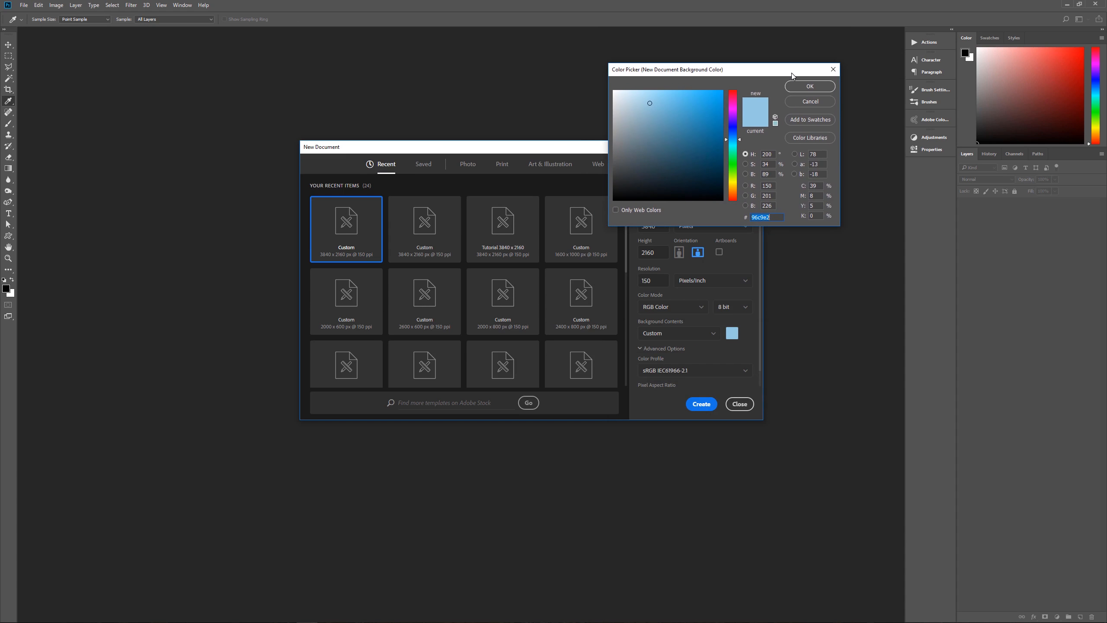
left_click(810, 88)
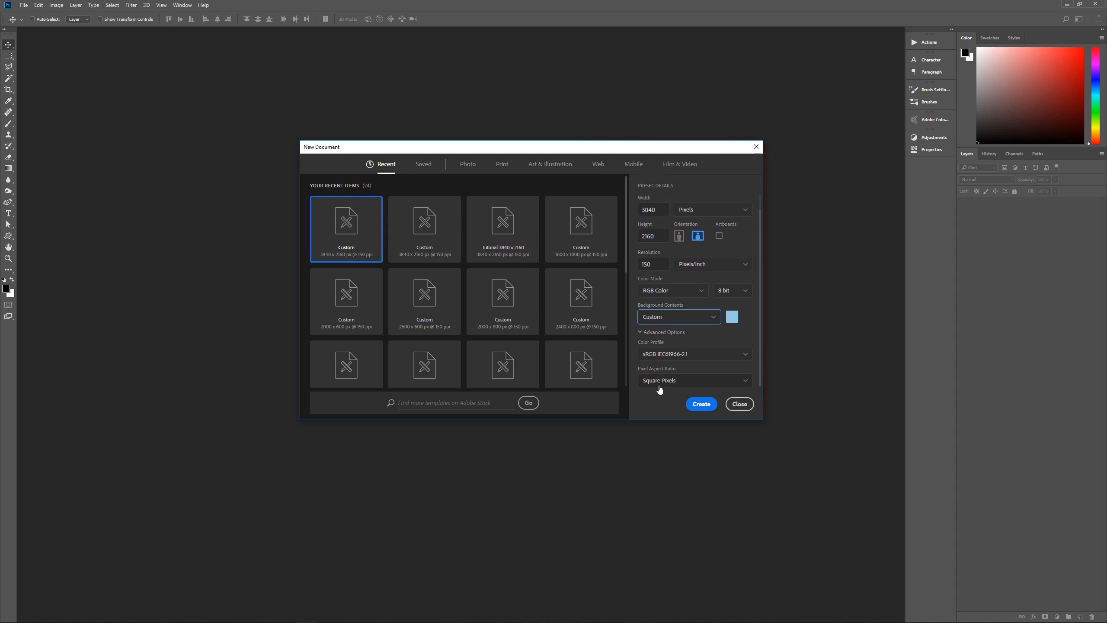
left_click(700, 405)
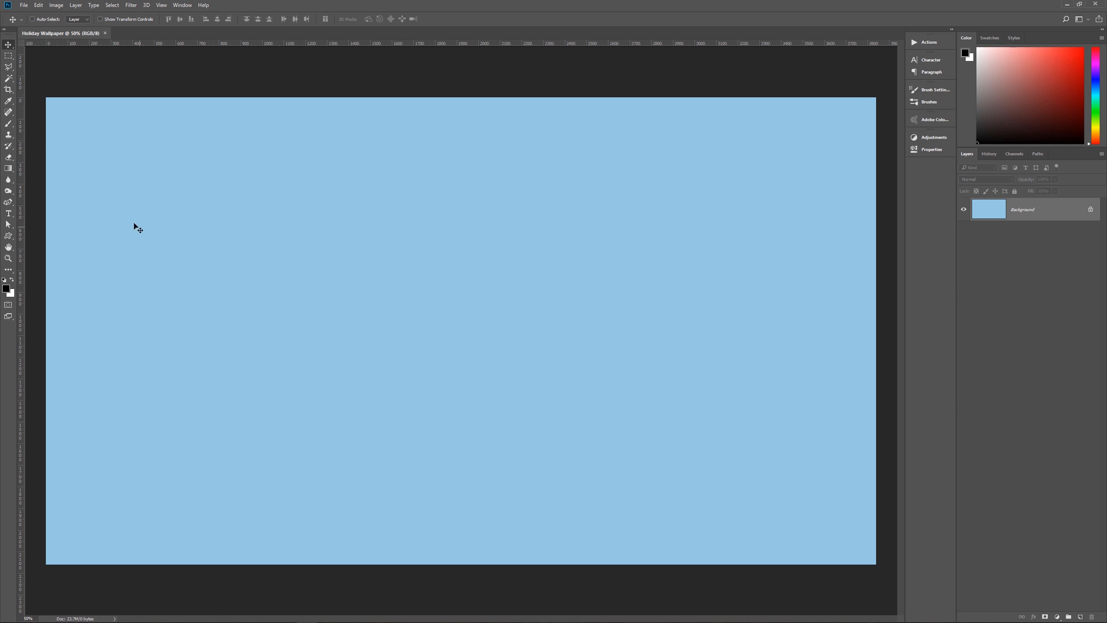
Step: Set the foreground colour to the pale blue-white ecf7fc
left_click(6, 289)
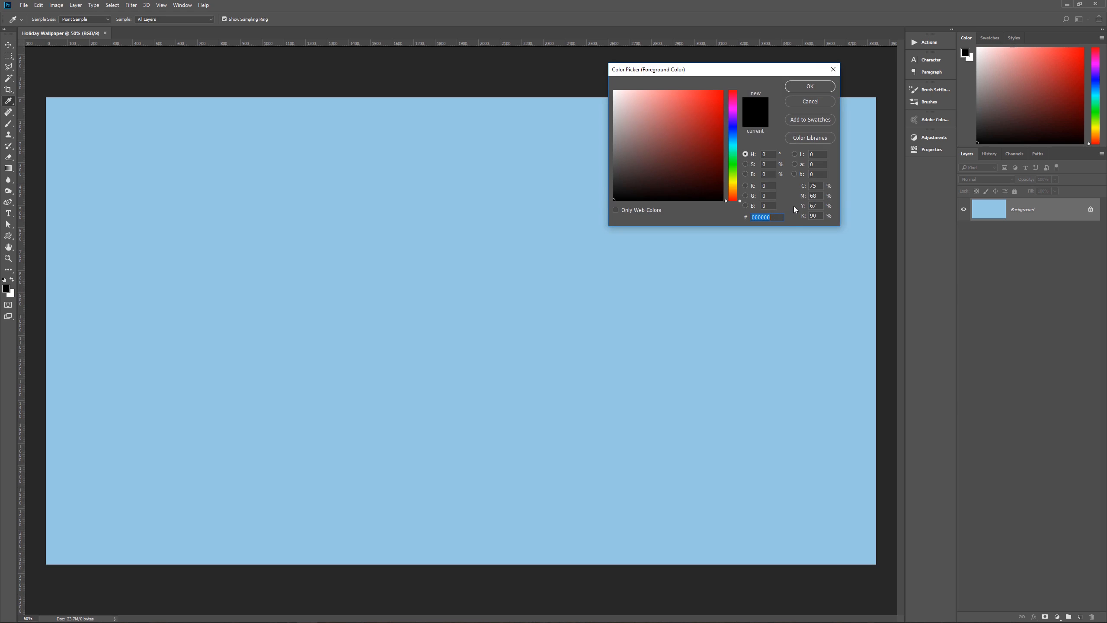
type("ec")
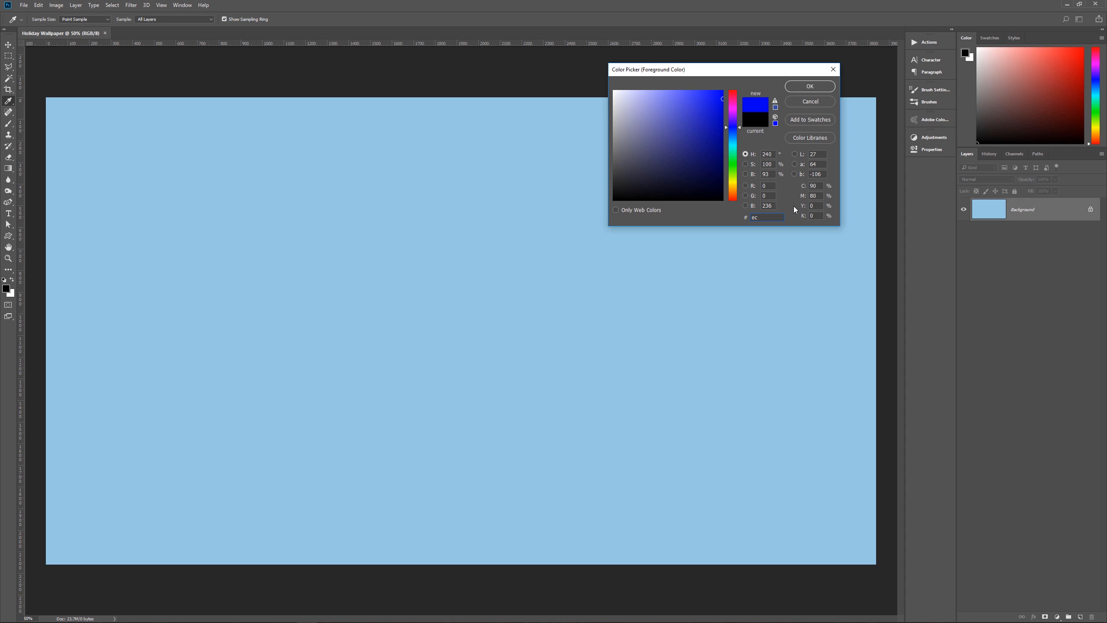
type("f")
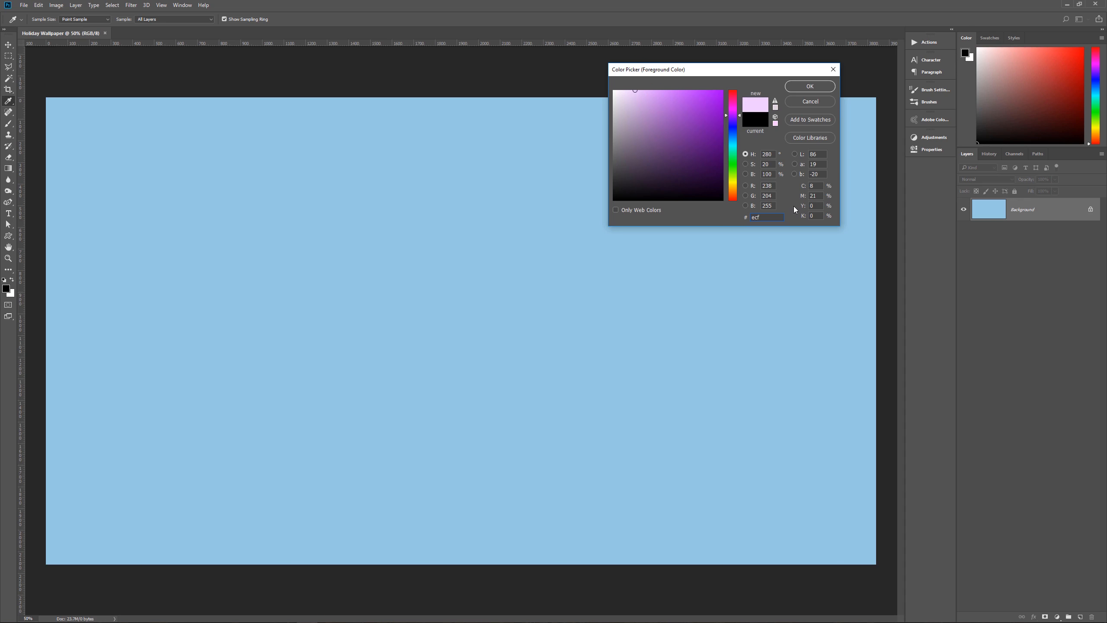
type("7")
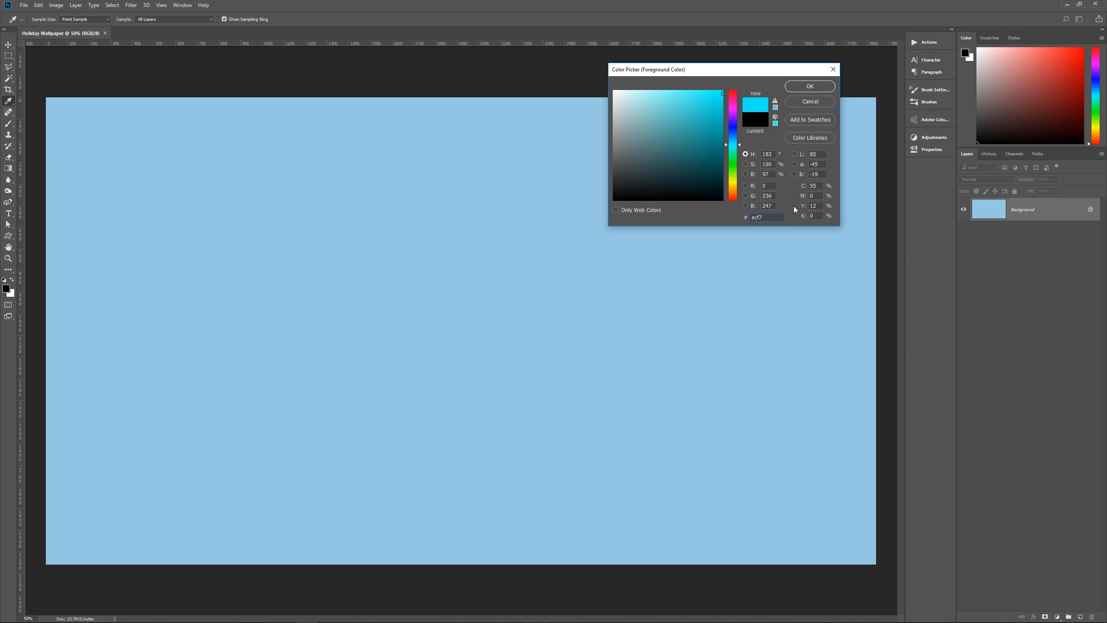
type("fc")
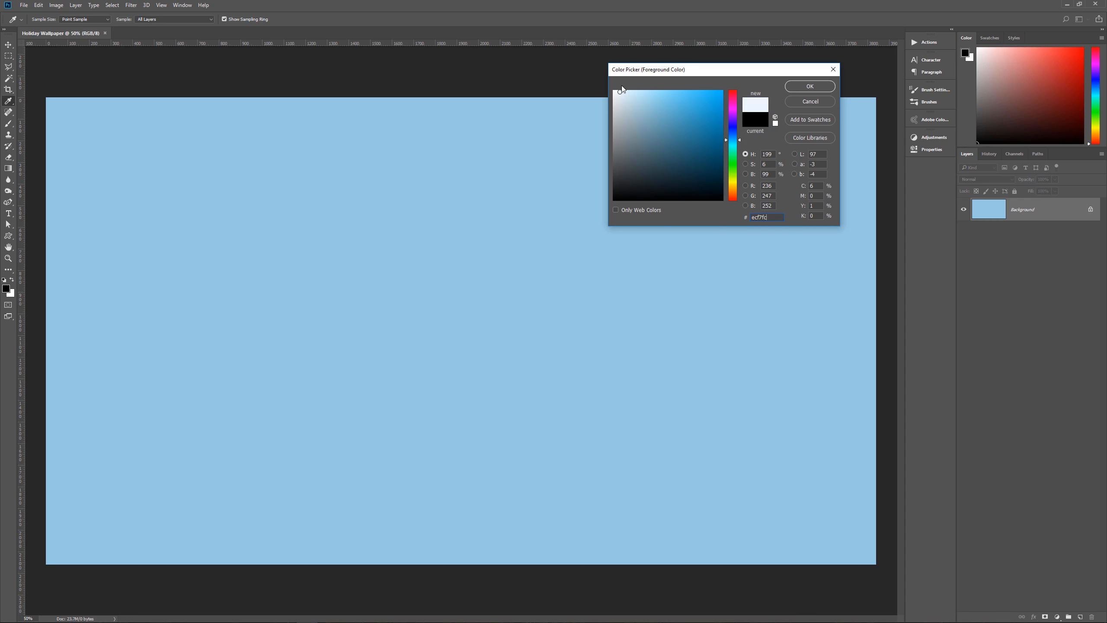
left_click(797, 87)
key("v")
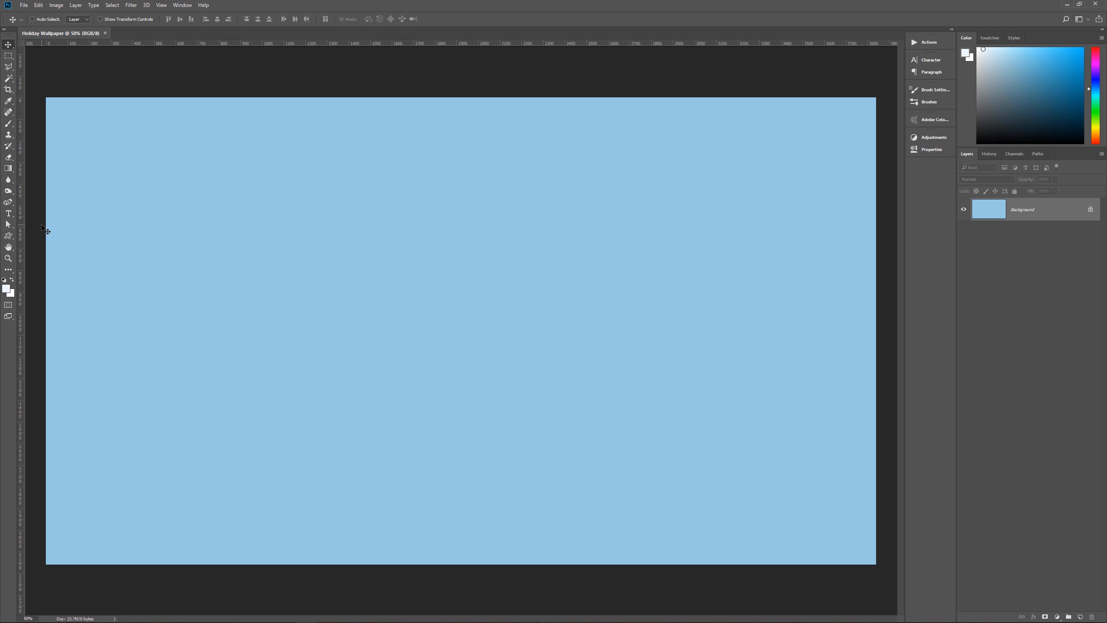
Step: Select a full-width strip along the canvas's lower edge, fill it with the foreground colour on a new layer, and deselect
left_click(8, 55)
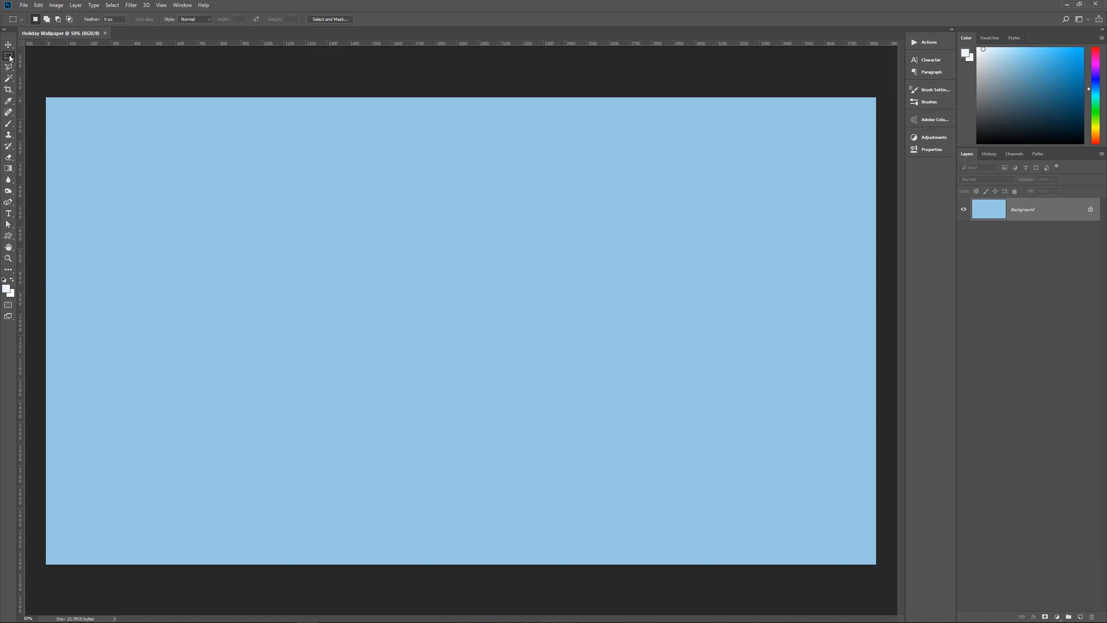
key("m")
left_click_drag(35, 430, 902, 595)
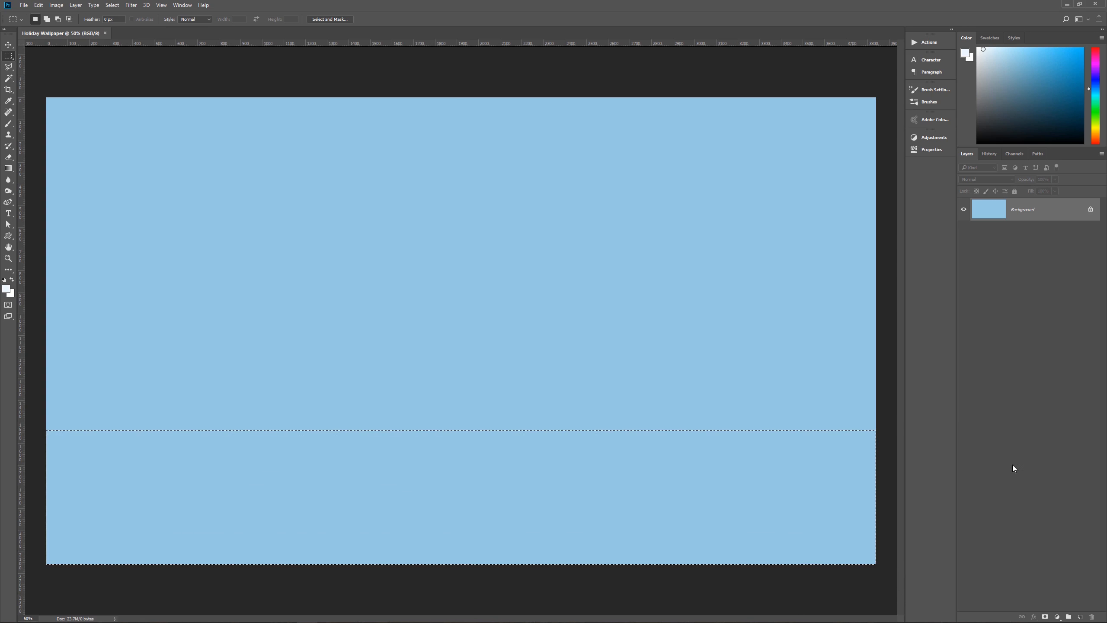
left_click(1080, 617)
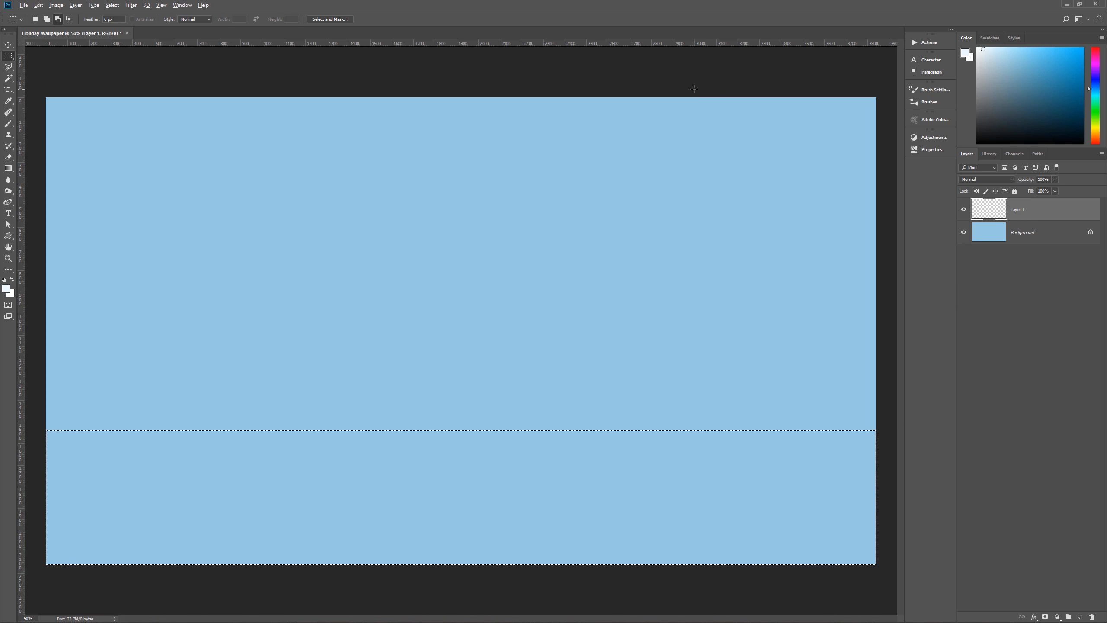
key("alt+BackSpace")
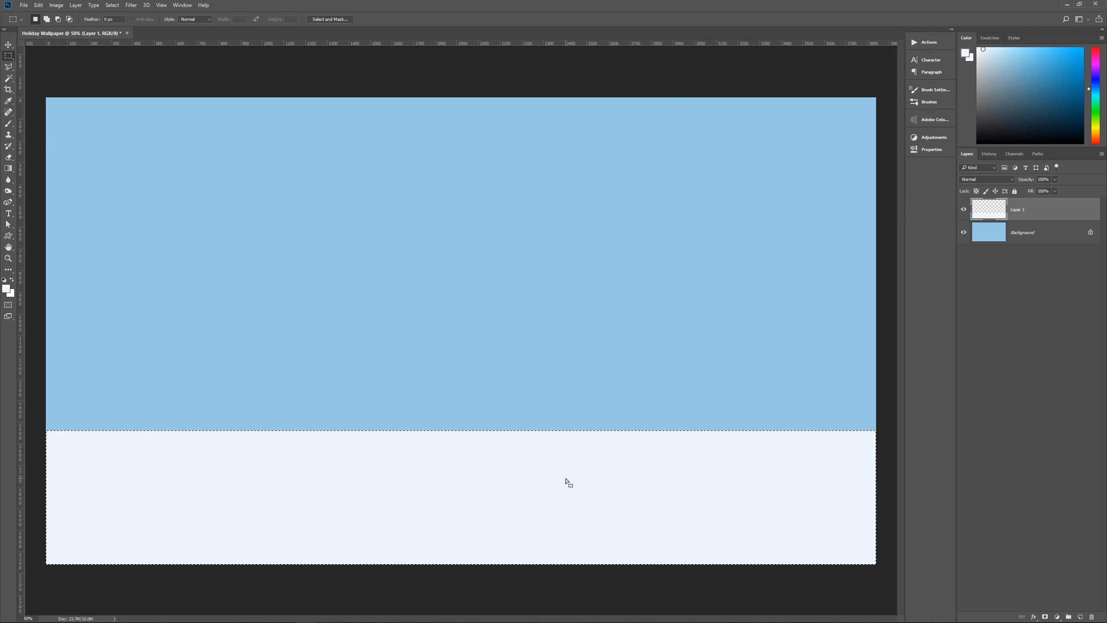
key("ctrl+d")
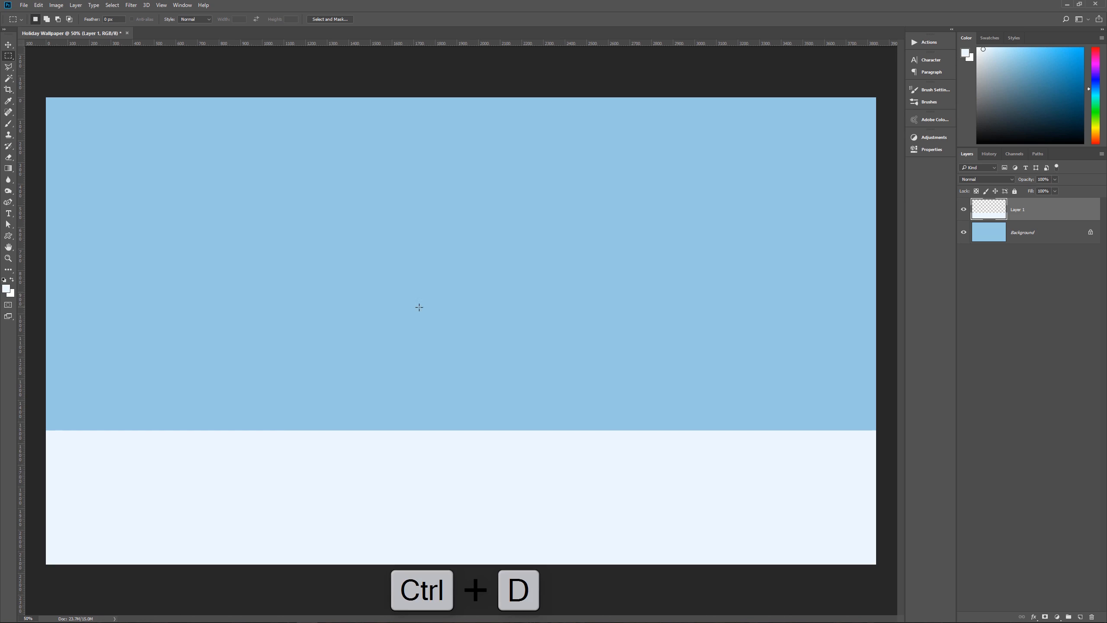
key("v")
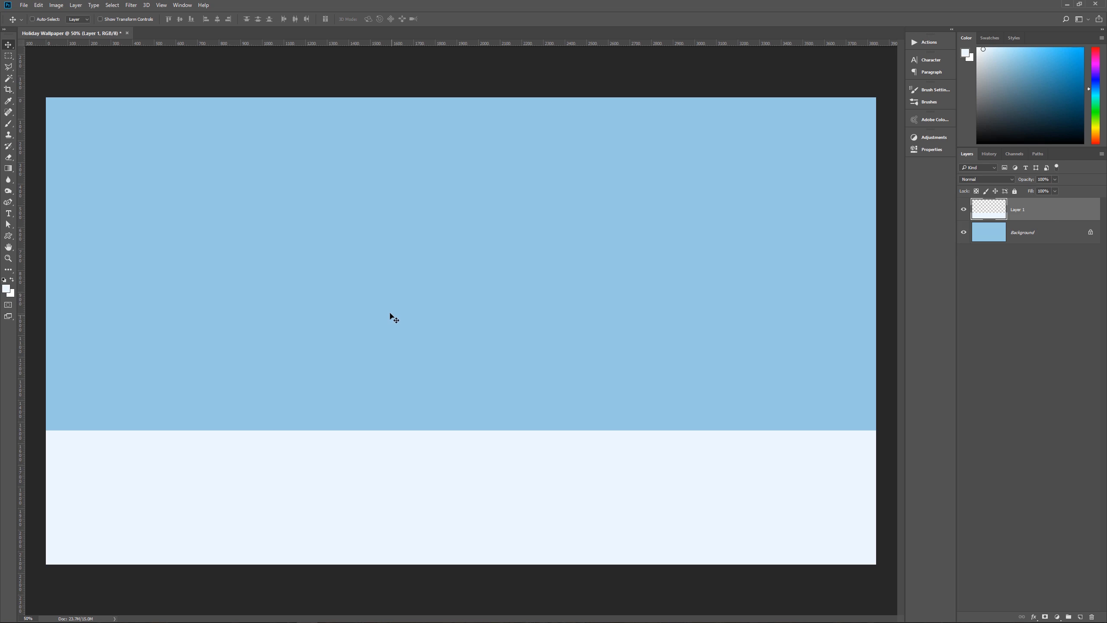
Step: Restore the default colours with white as foreground and draw a white circle about 312 px wide with the Ellipse tool, above the snow strip
key("d")
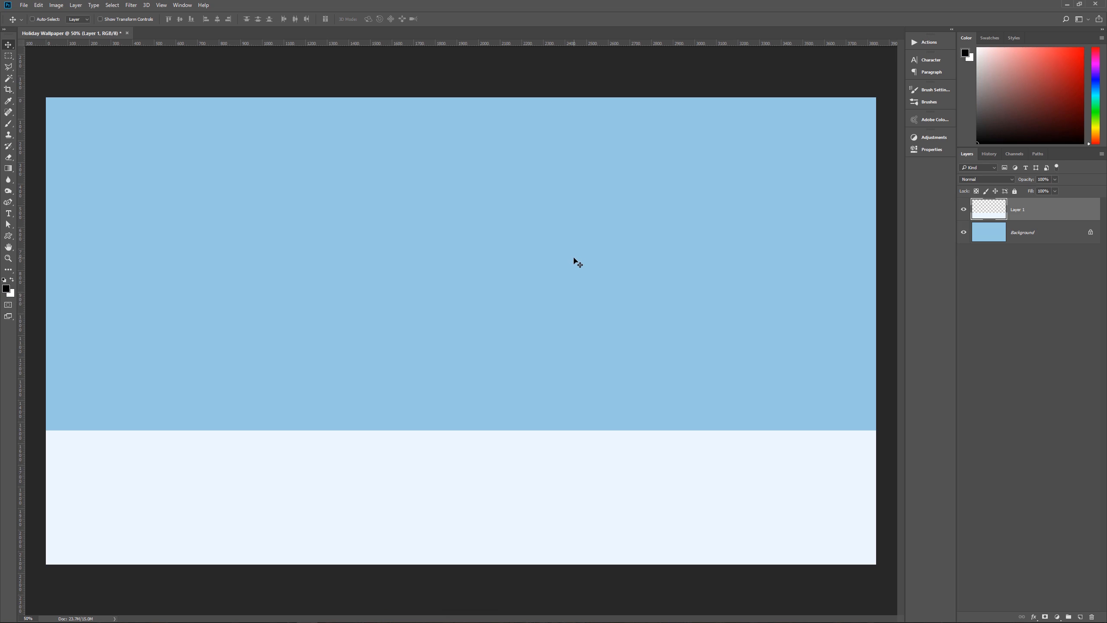
key("x")
key("u")
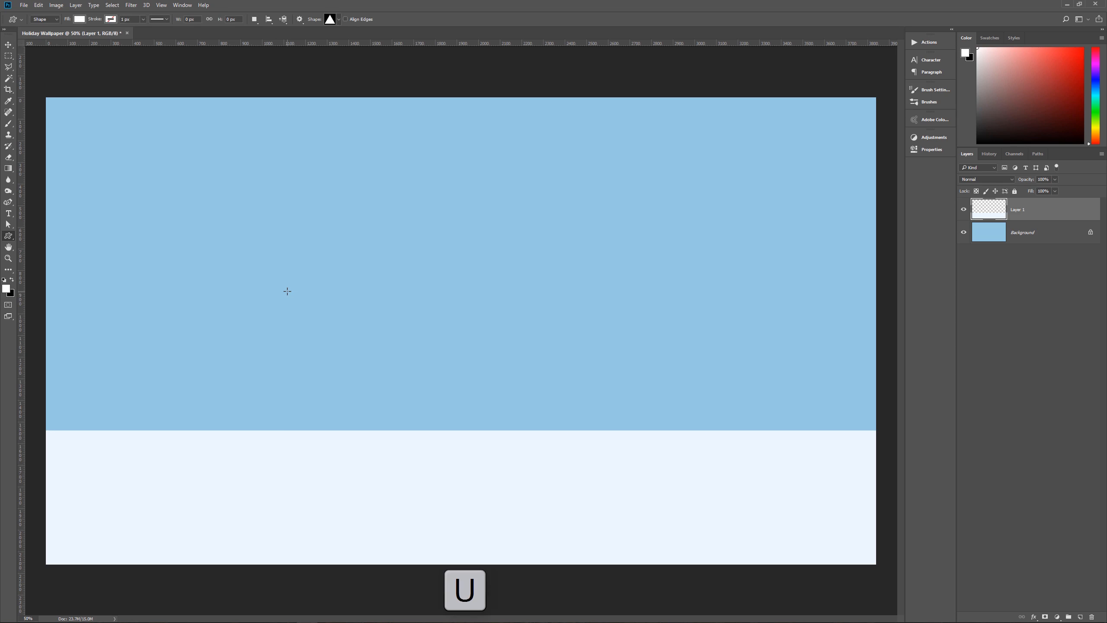
right_click(10, 237)
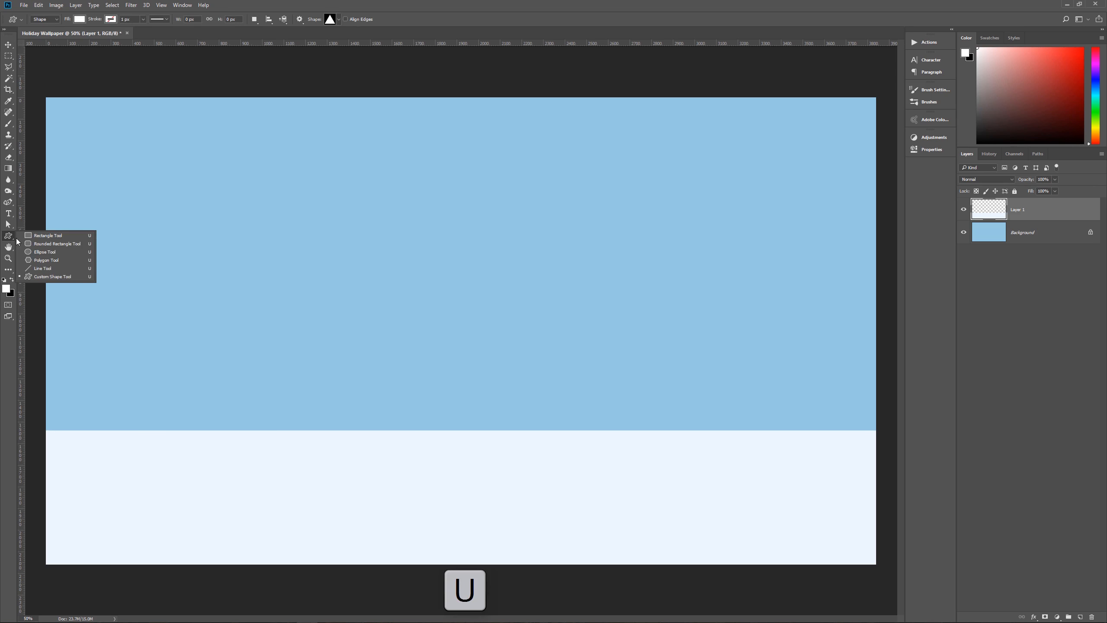
left_click(50, 253)
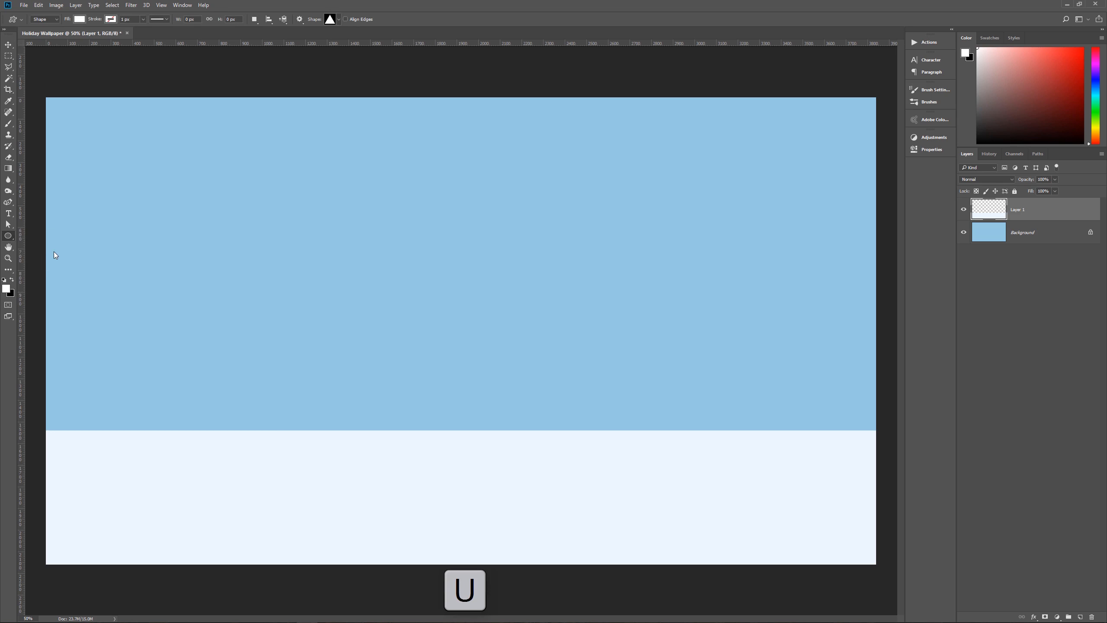
key("shift+u")
key("shift+u")
key("shift+u")
key("shift+u")
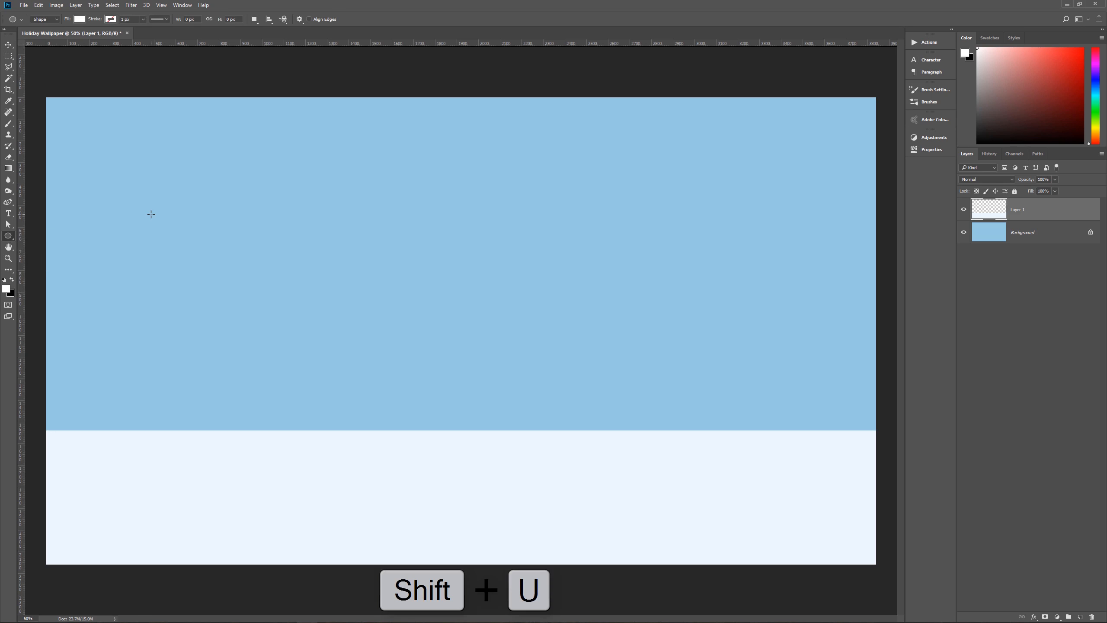
key("shift+u")
right_click(8, 236)
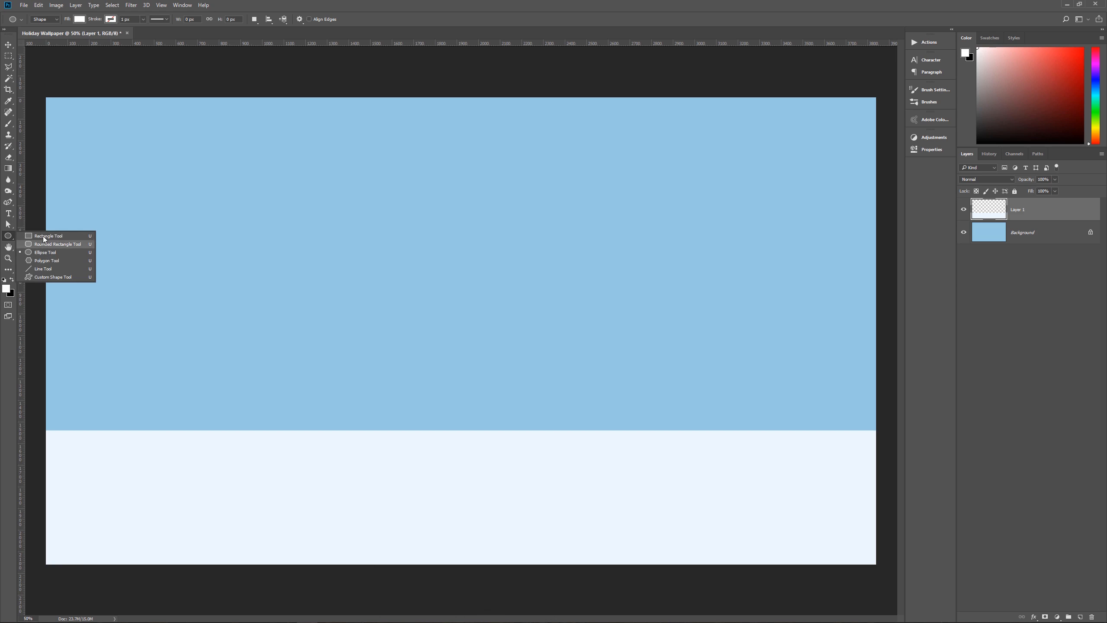
left_click(64, 254)
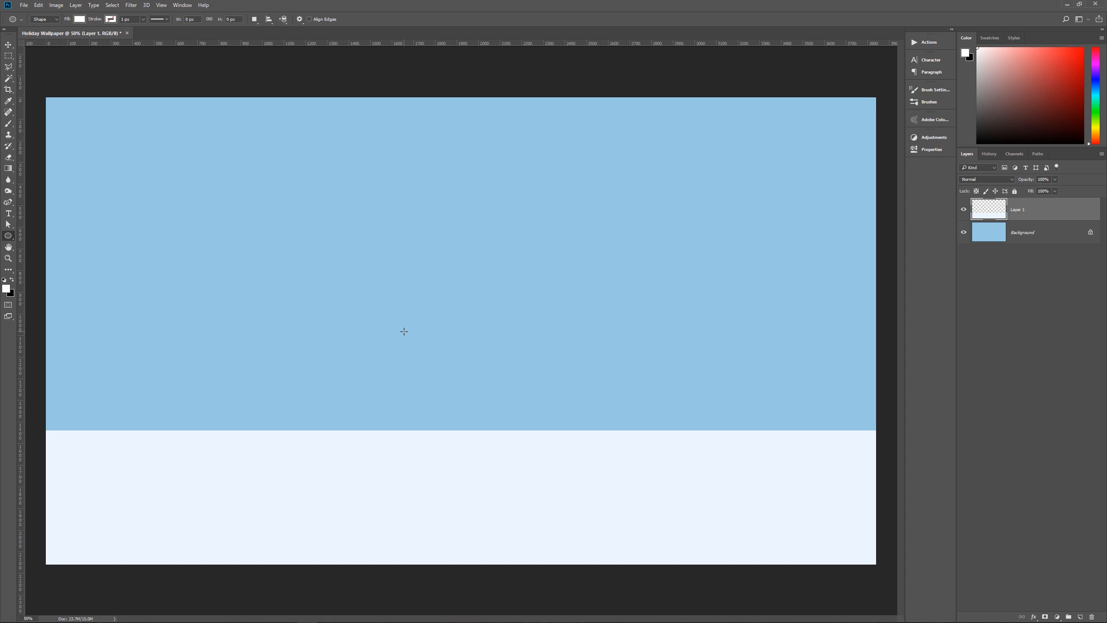
left_click_drag(395, 322, 463, 418)
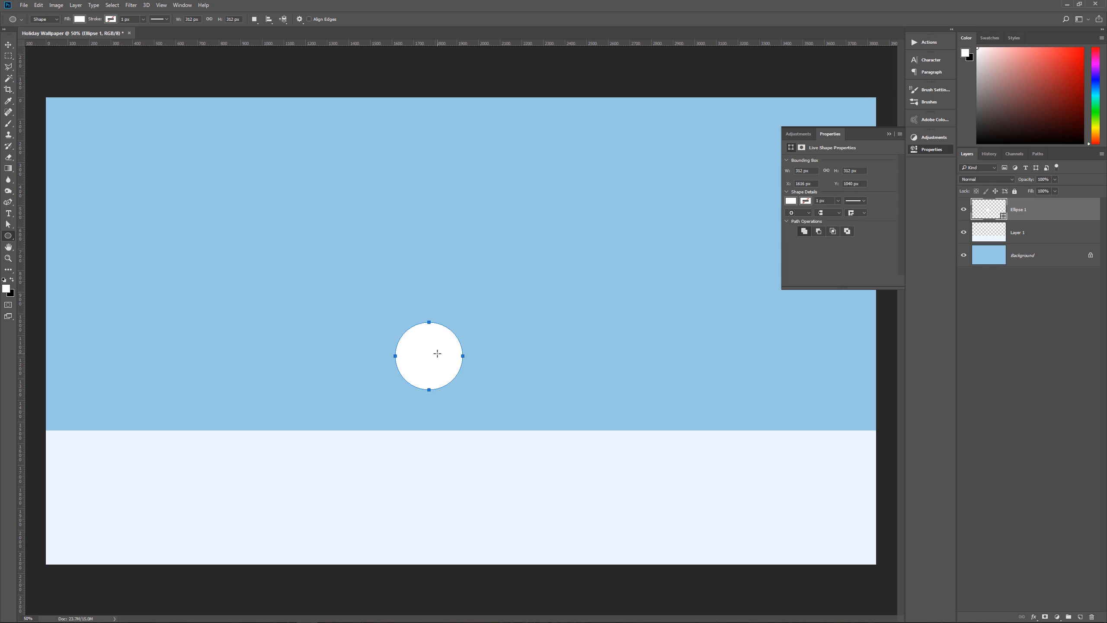
Step: Duplicate the white circle straight upward so it overlaps the original, and scale the copy from its centre to about 80%
key("v")
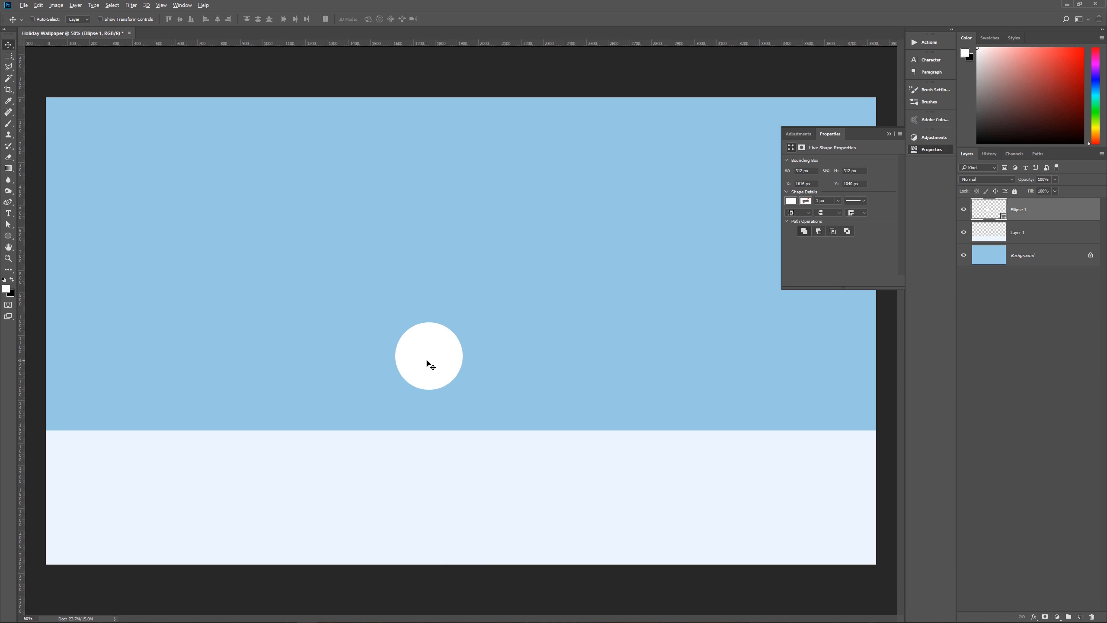
left_click_drag(426, 360, 437, 318)
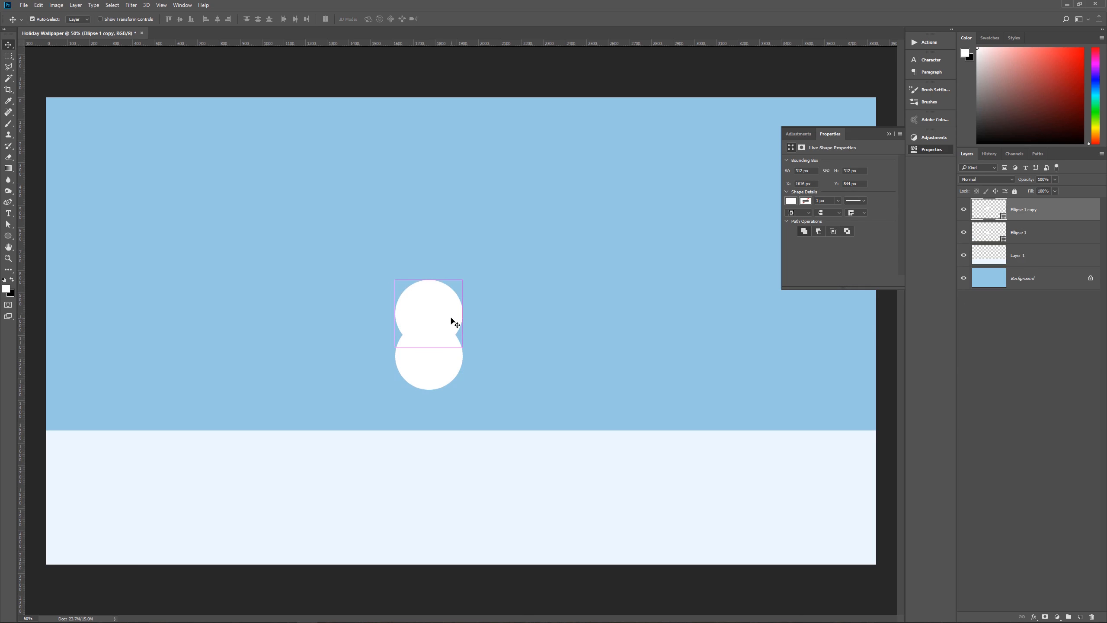
key("ctrl+t")
left_click_drag(461, 282, 457, 289)
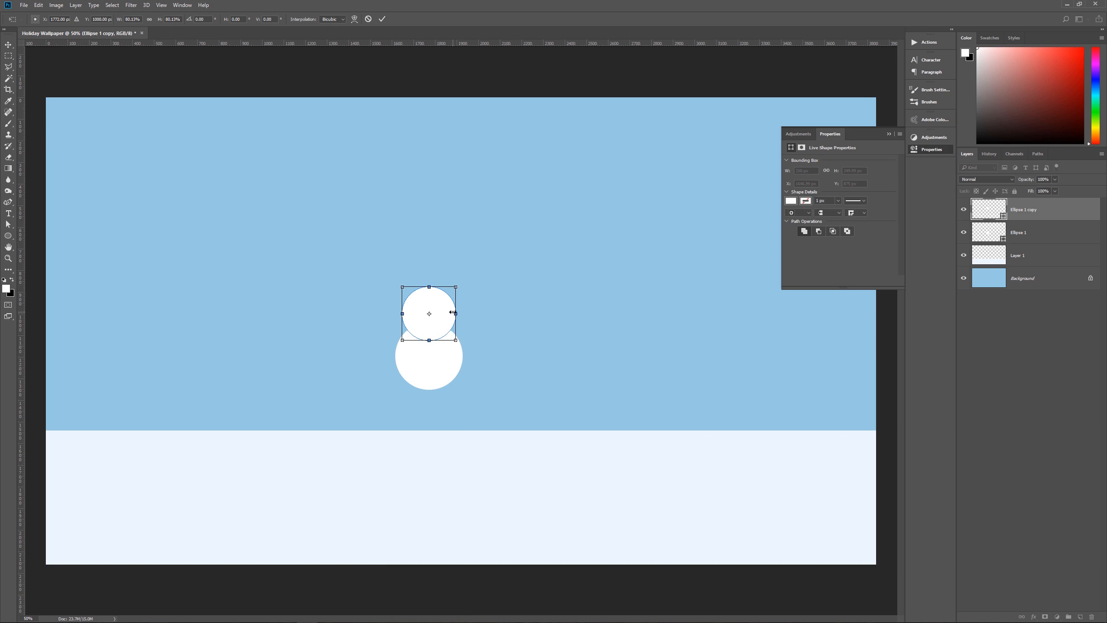
key("Return")
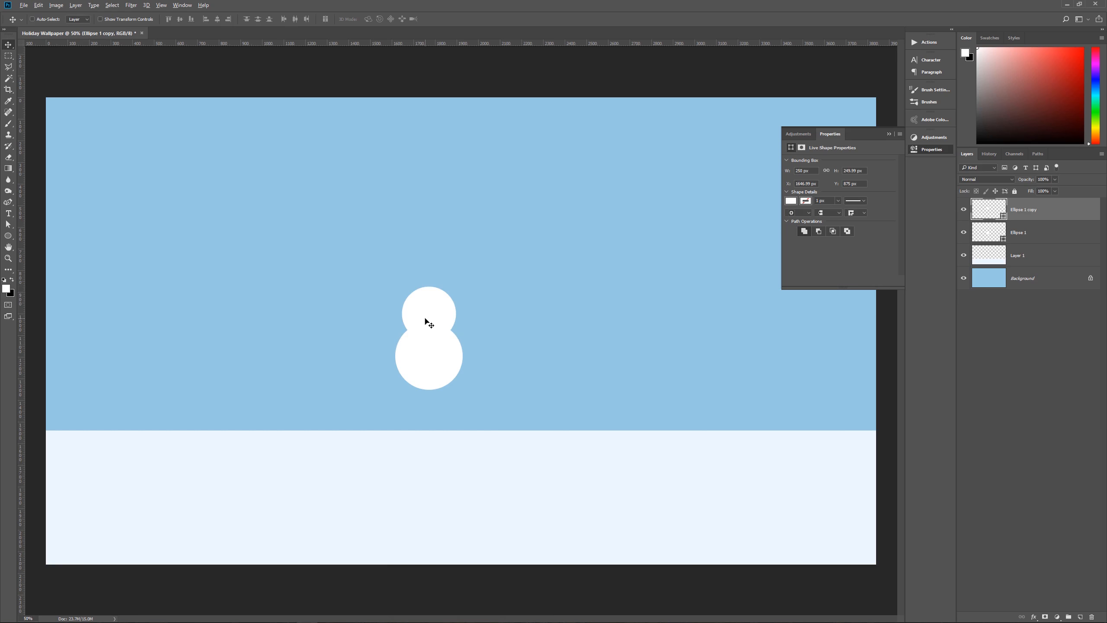
Step: Duplicate the upper circle straight upward as the snowman's head and scale it from its centre to about 77%
left_click_drag(426, 318, 428, 285)
key("ctrl+j")
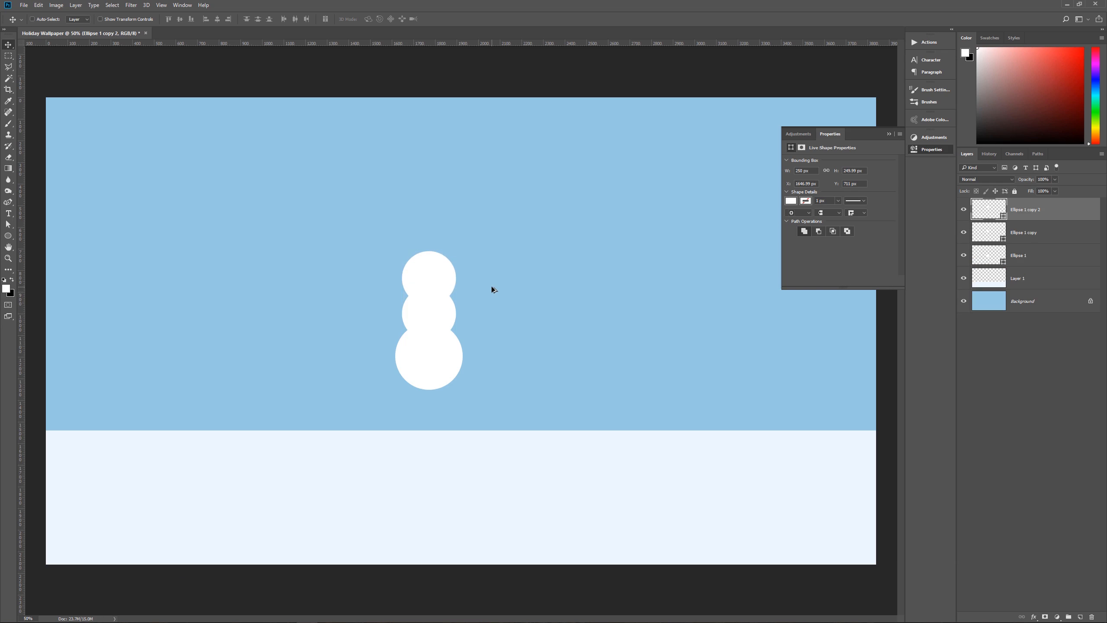
key("ctrl+t")
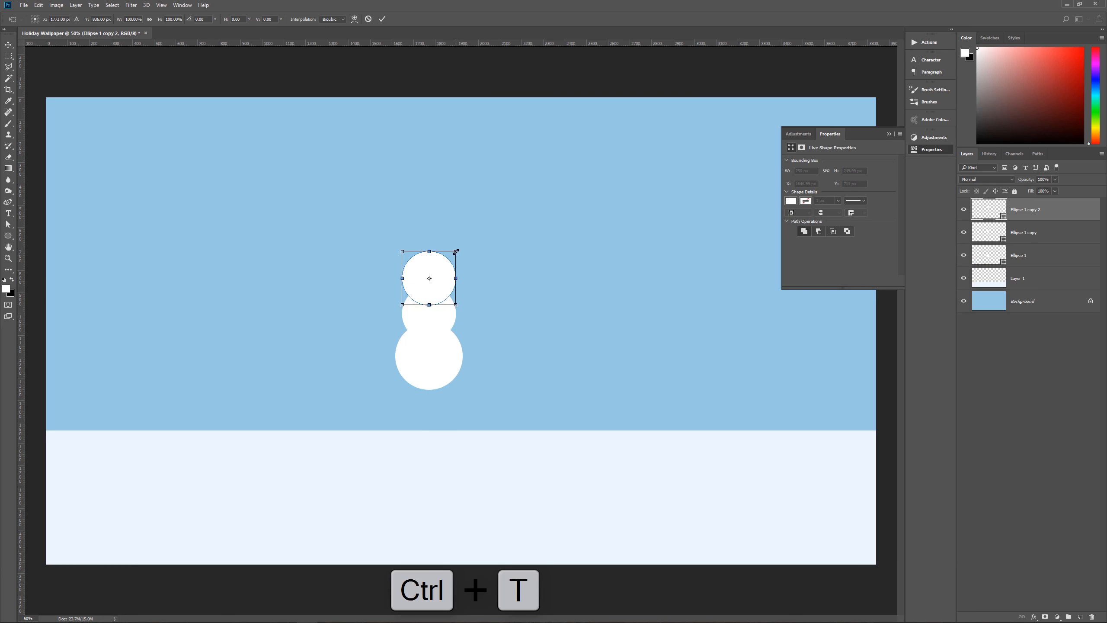
left_click_drag(456, 251, 452, 260)
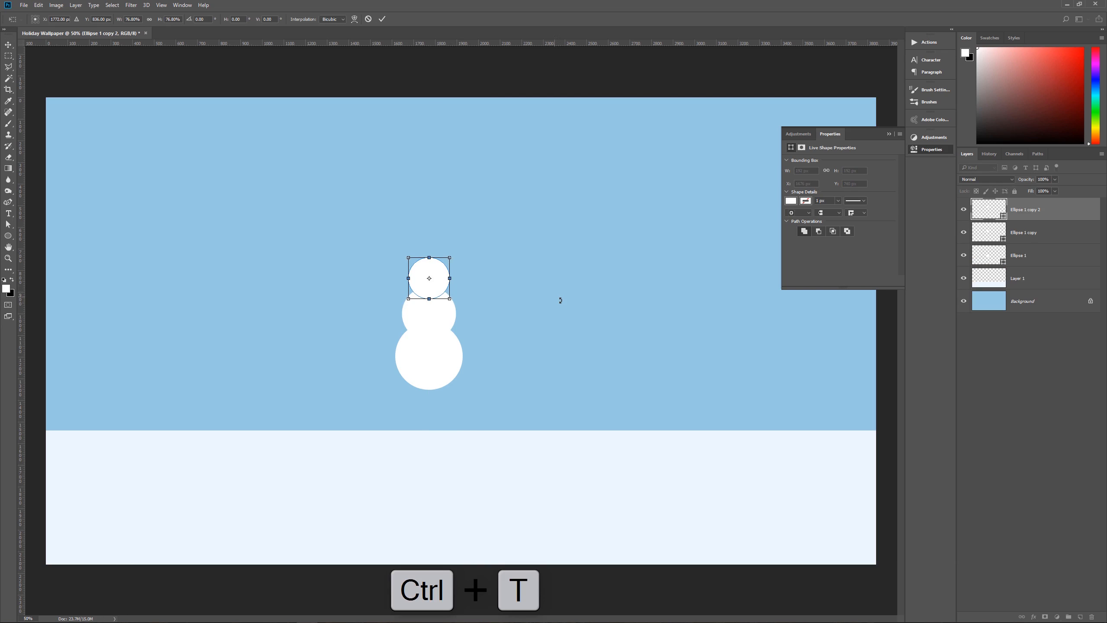
key("Return")
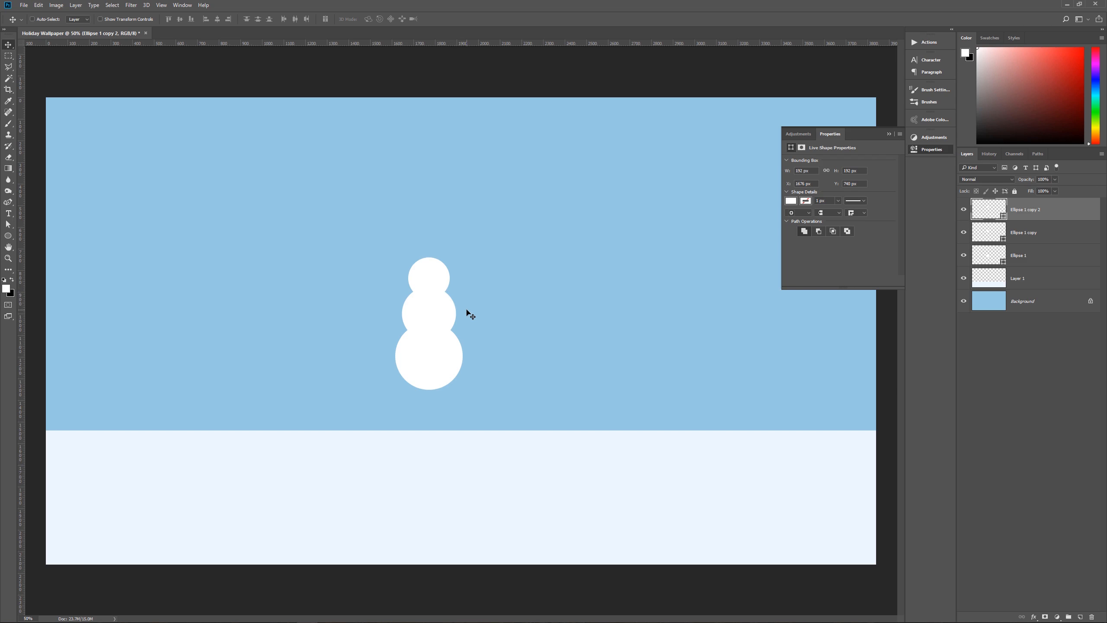
Step: Draw a rectangle about 242 x 38 px above the snowman's head as the hat brim and fill it with black
key("x")
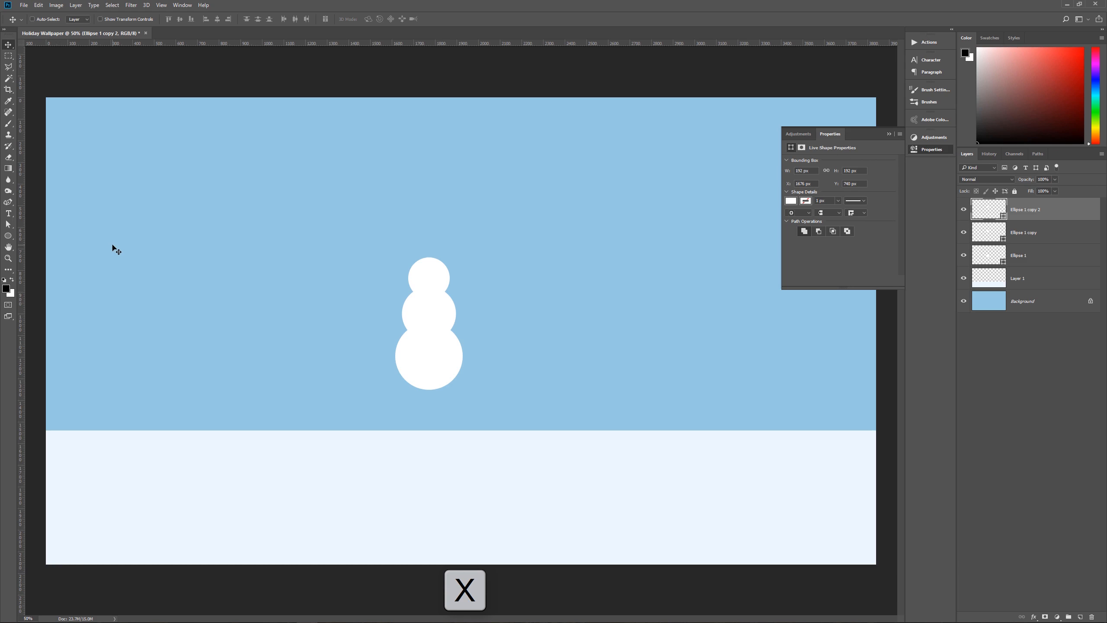
key("shift+u")
key("shift+u")
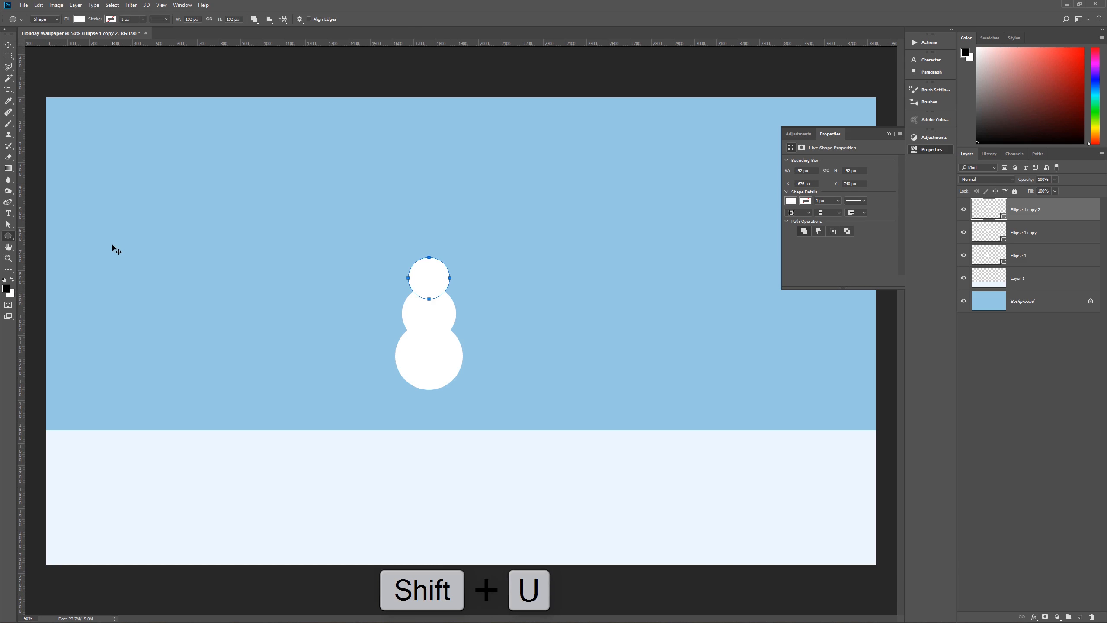
key("shift+u")
key("shift+u")
key("shift+u")
key("shift+u")
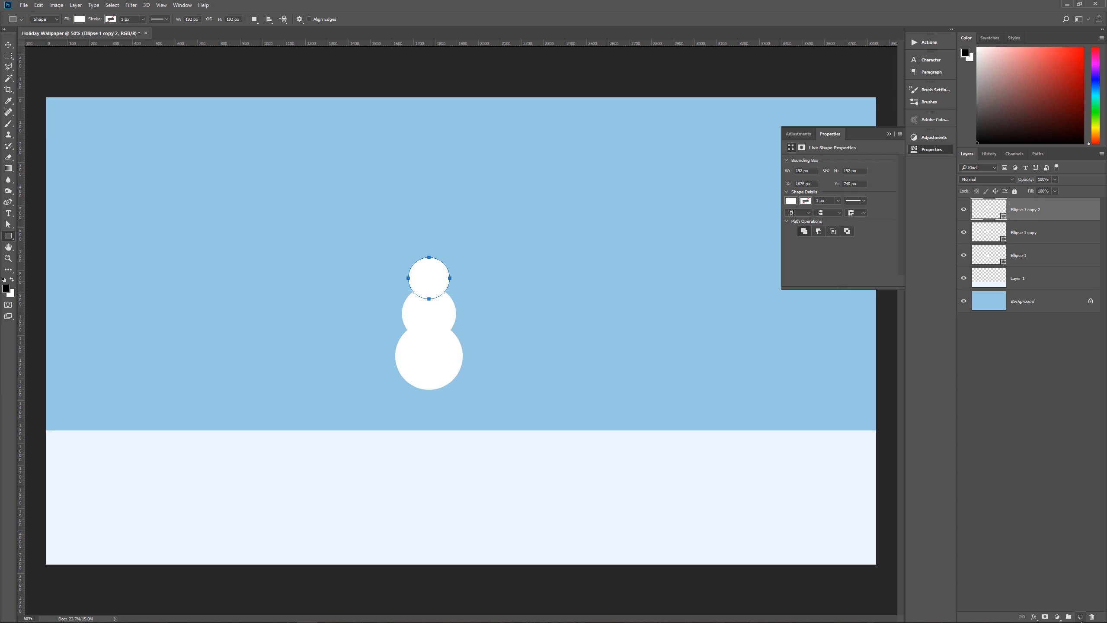
left_click(1081, 618)
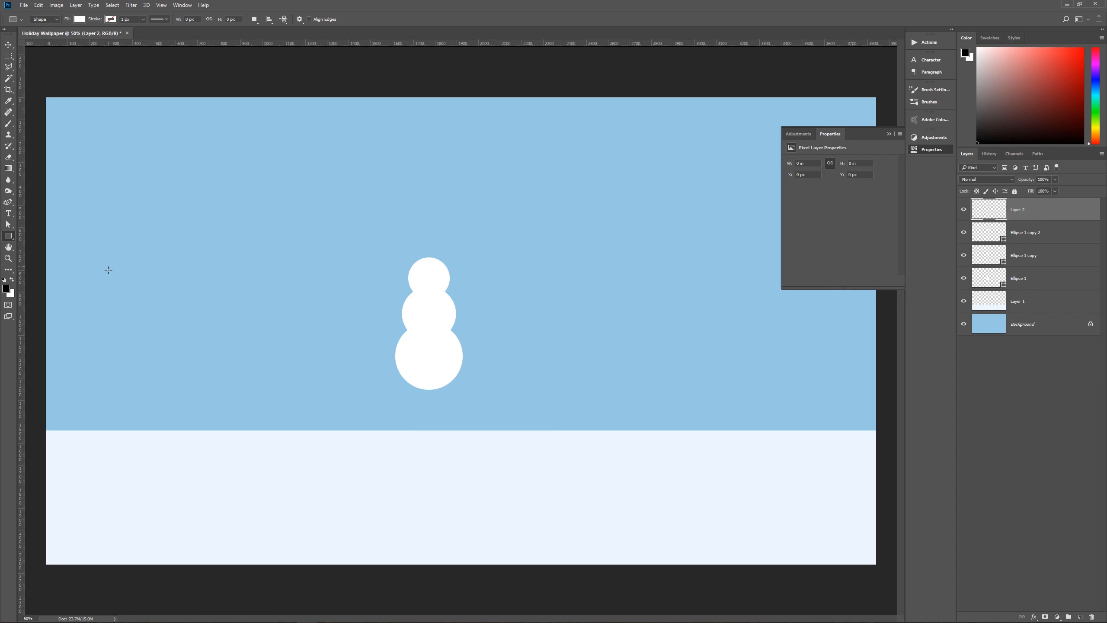
left_click_drag(406, 230, 458, 238)
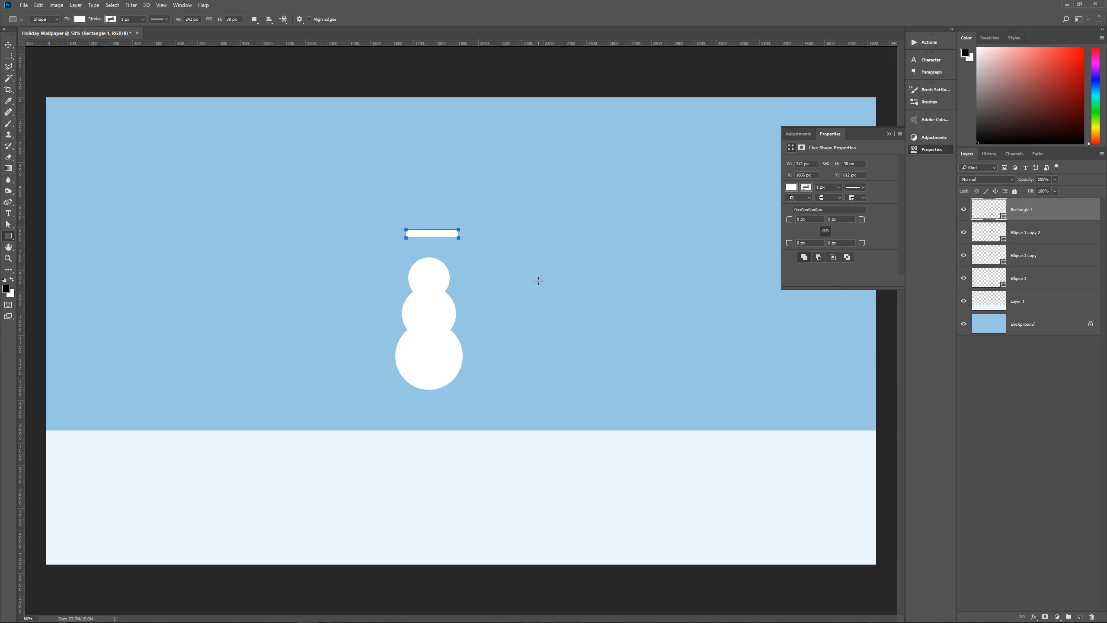
key("alt+BackSpace")
left_click(792, 189)
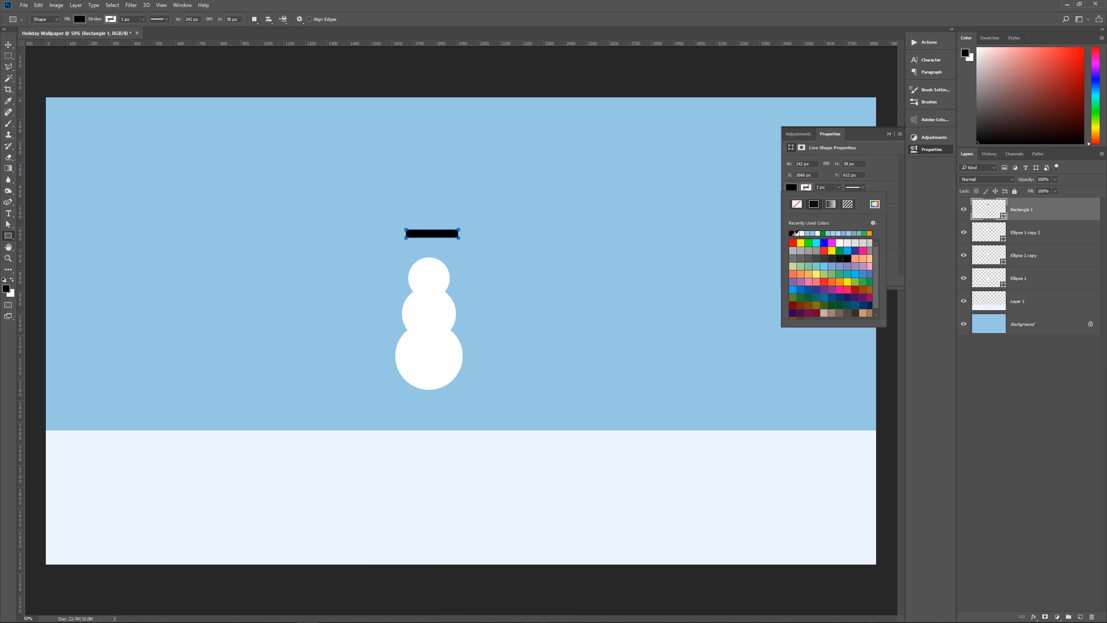
left_click(875, 205)
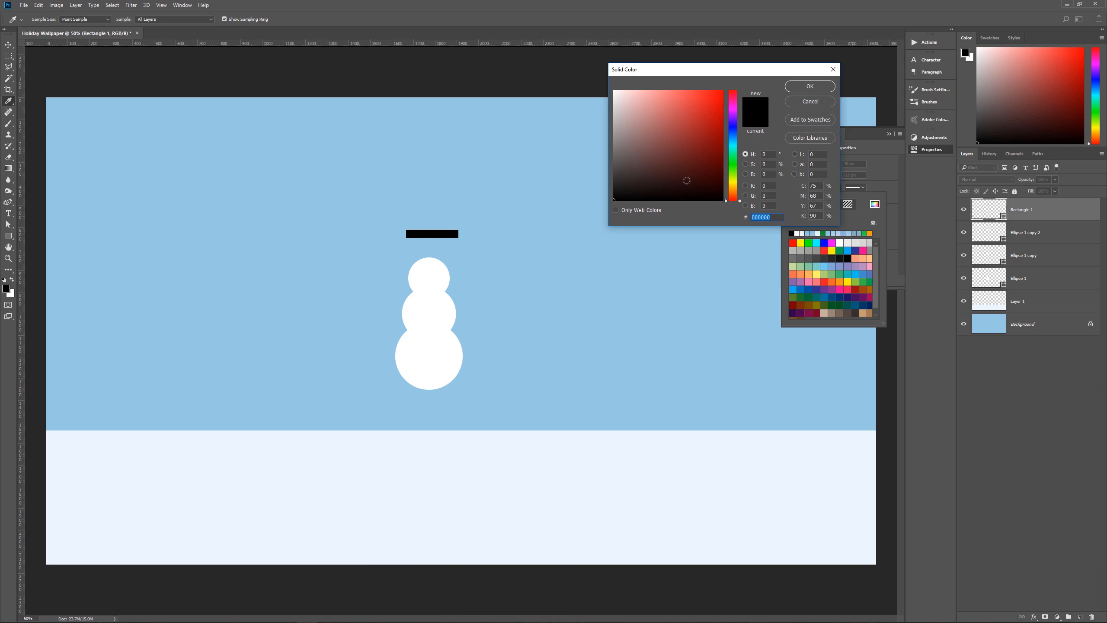
left_click(834, 104)
left_click(665, 293)
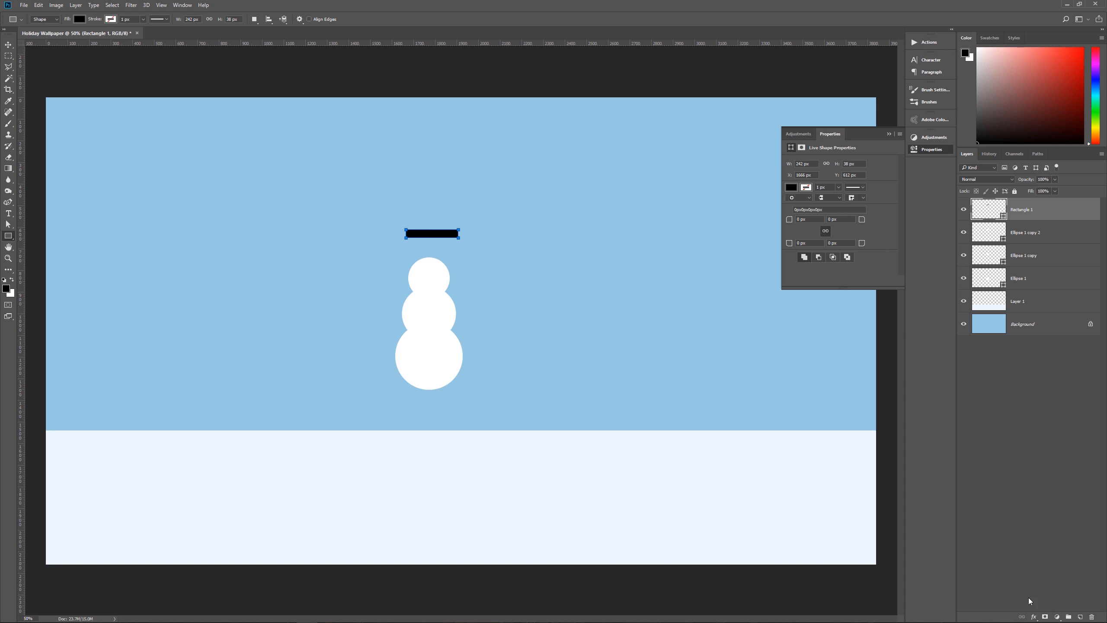
Step: Draw a rectangle about 162 x 182 px above the hat brim as the crown and fill it with black
left_click(1081, 617)
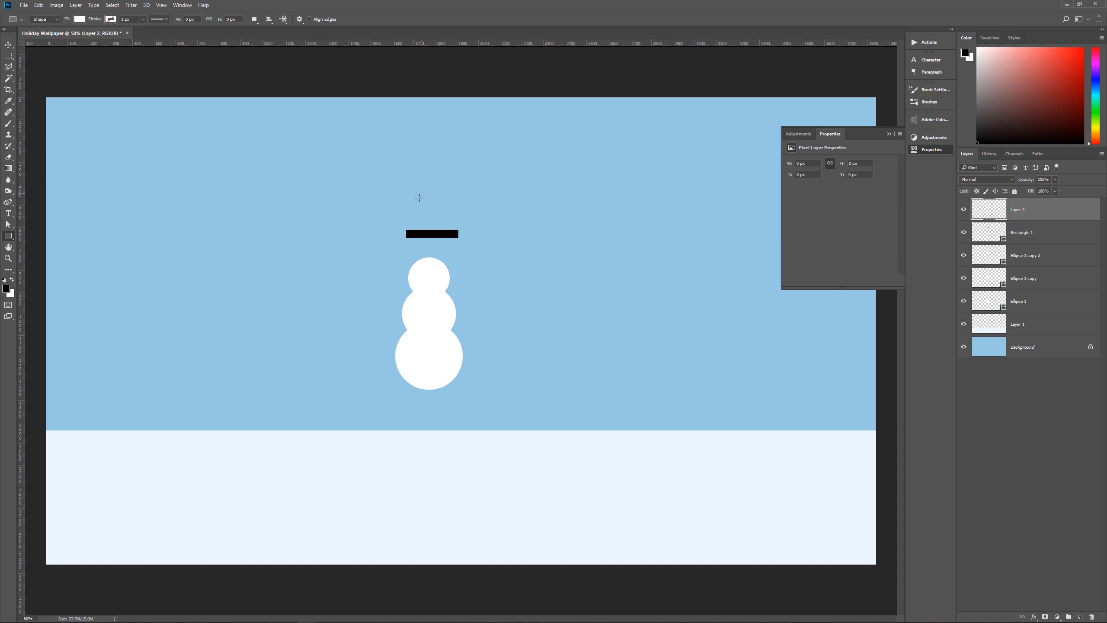
left_click_drag(417, 182, 451, 221)
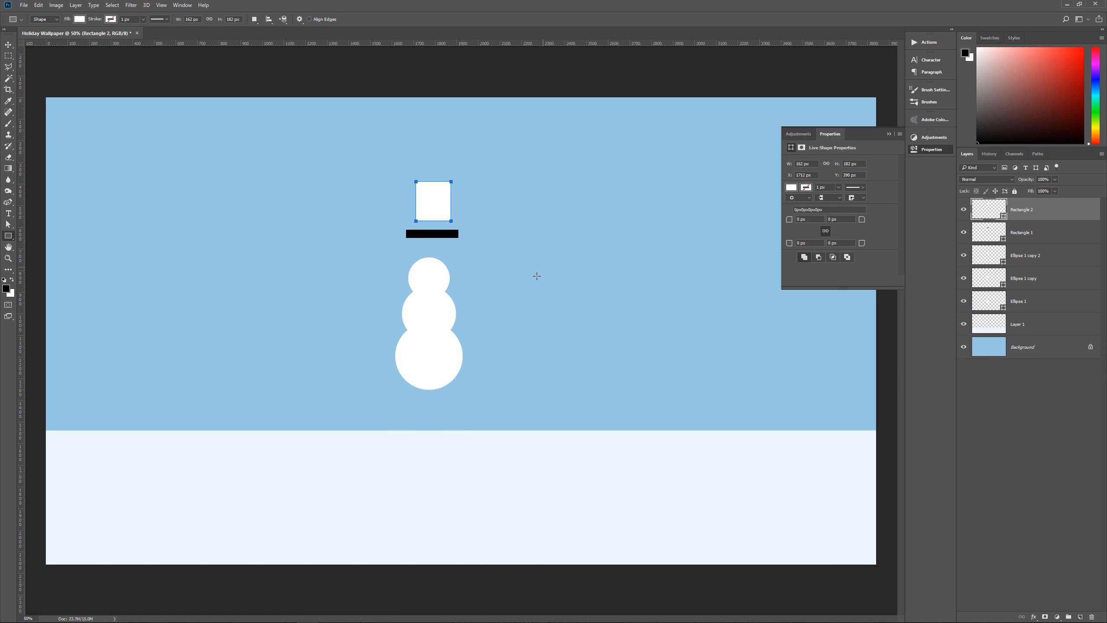
key("alt+BackSpace")
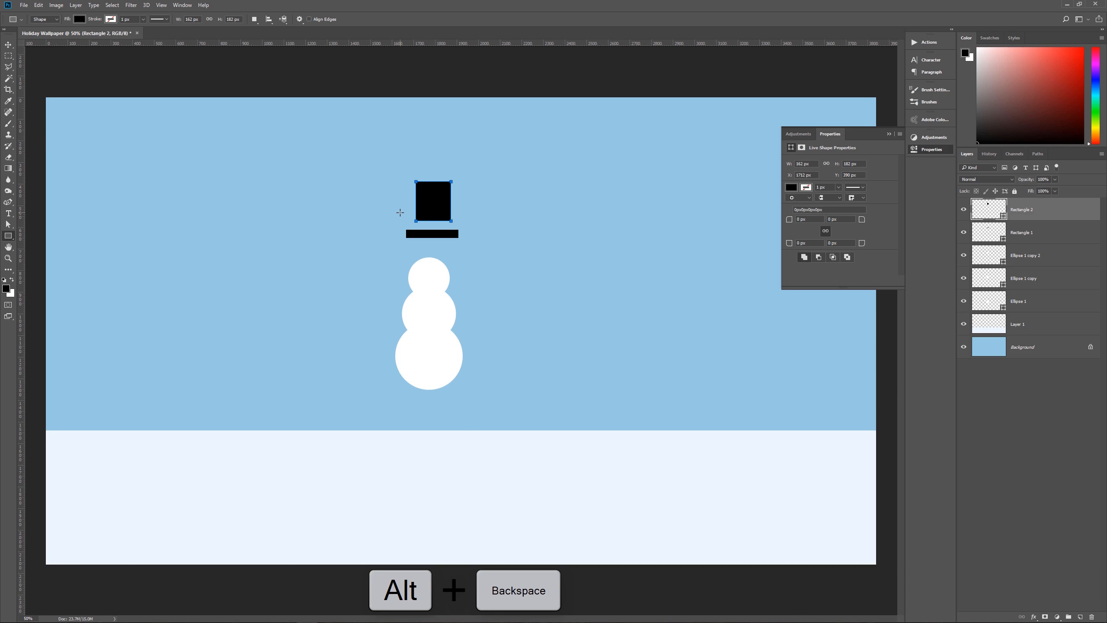
Step: Move the hat's crown down onto the brim and flare its top edge to about 234 px wide, converting it to a regular path
key("ctrl+t")
left_click_drag(439, 195, 439, 205)
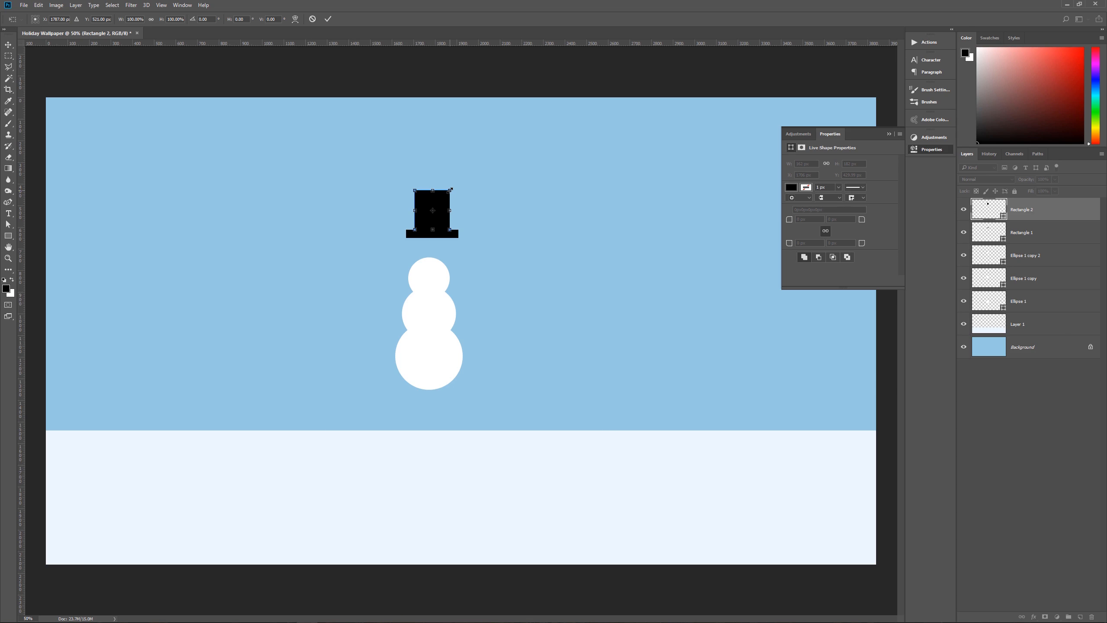
left_click_drag(450, 191, 459, 196)
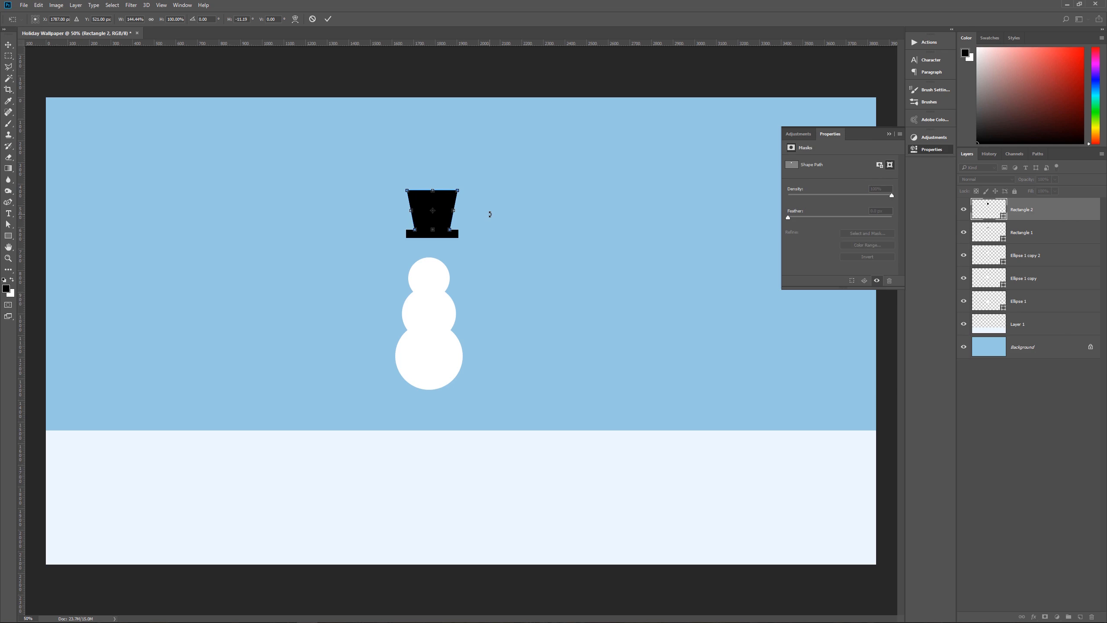
key("Return")
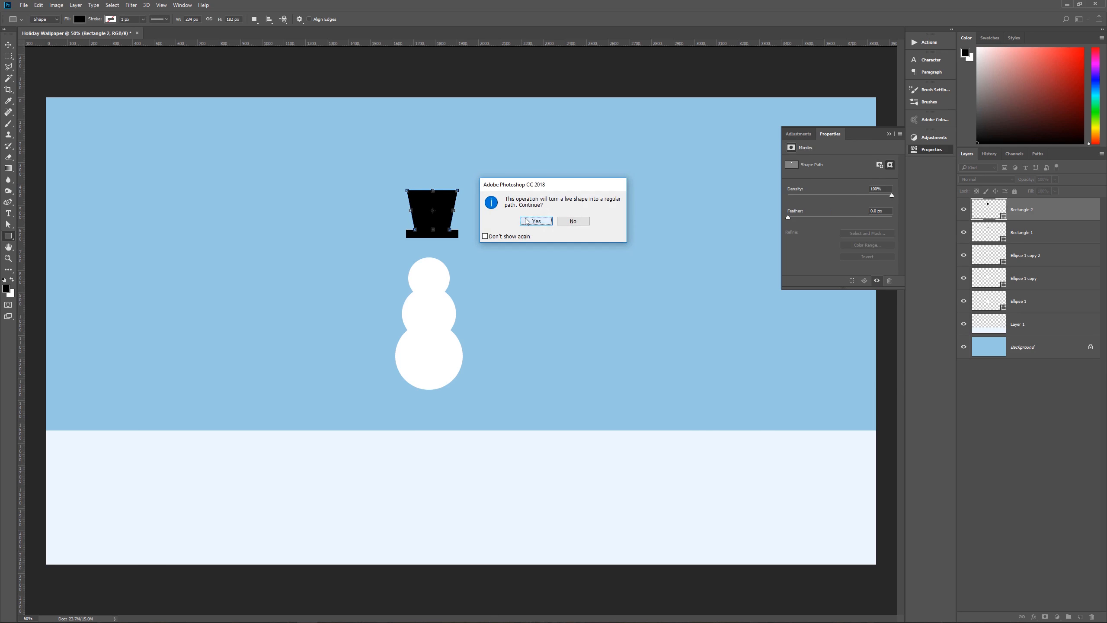
left_click(527, 221)
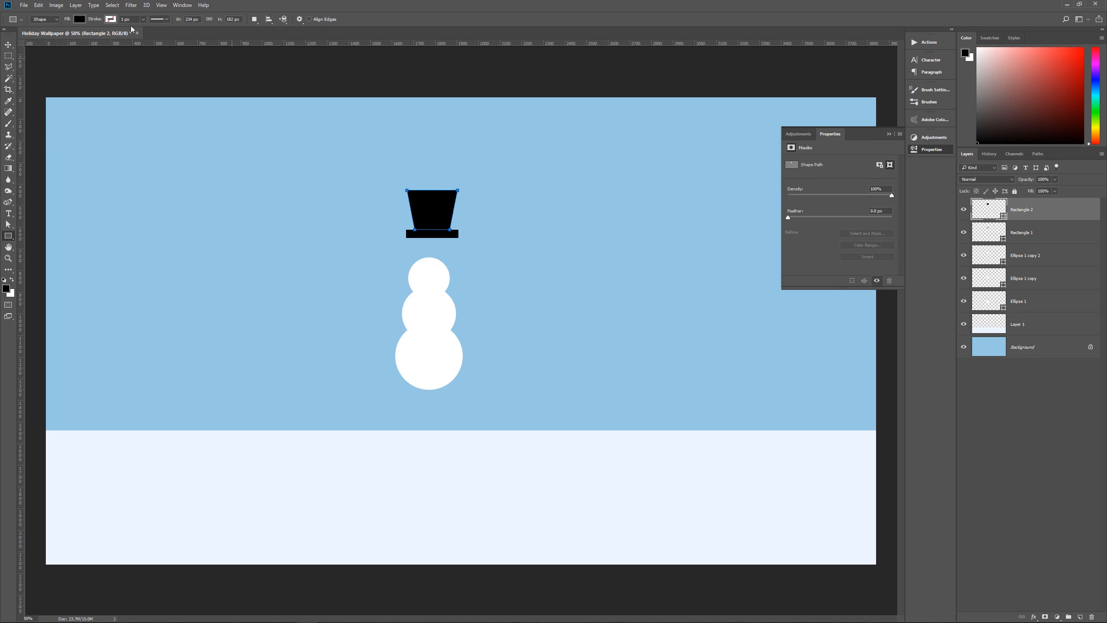
Step: Scale the crown and brim together to about 82% width and 66% height and set the hat centred on the snowman's head
key("v")
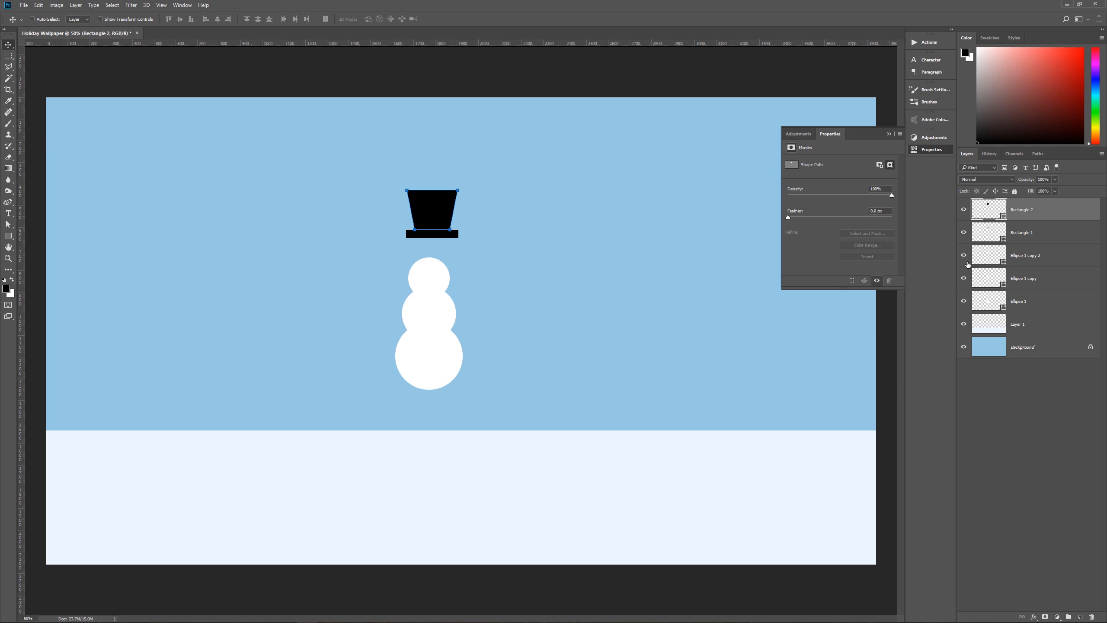
left_click(1002, 236)
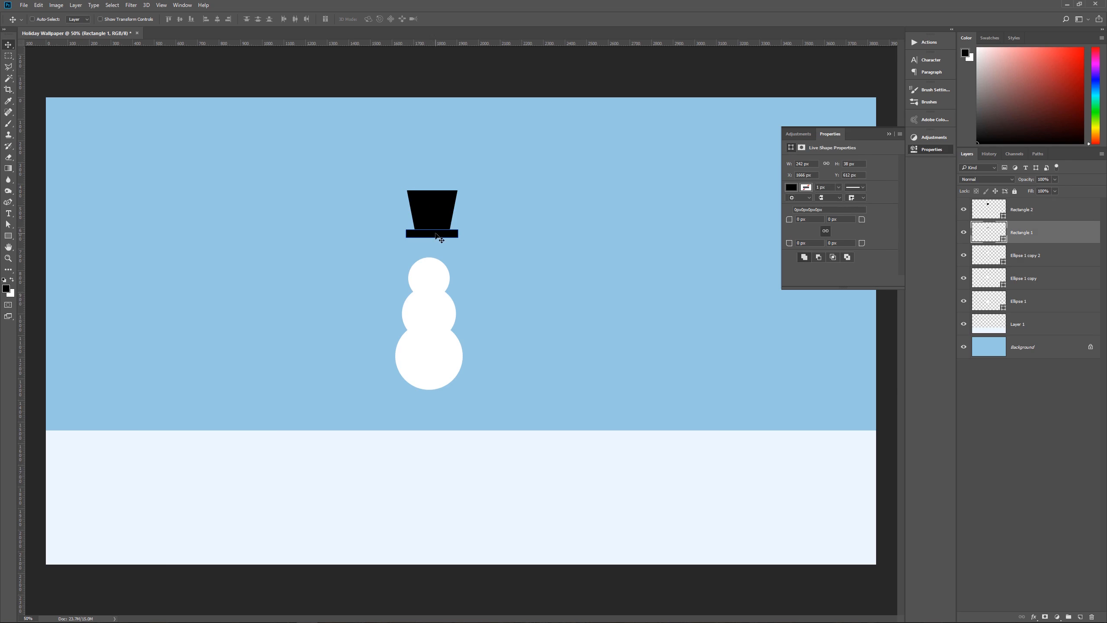
left_click(1042, 217, "shift")
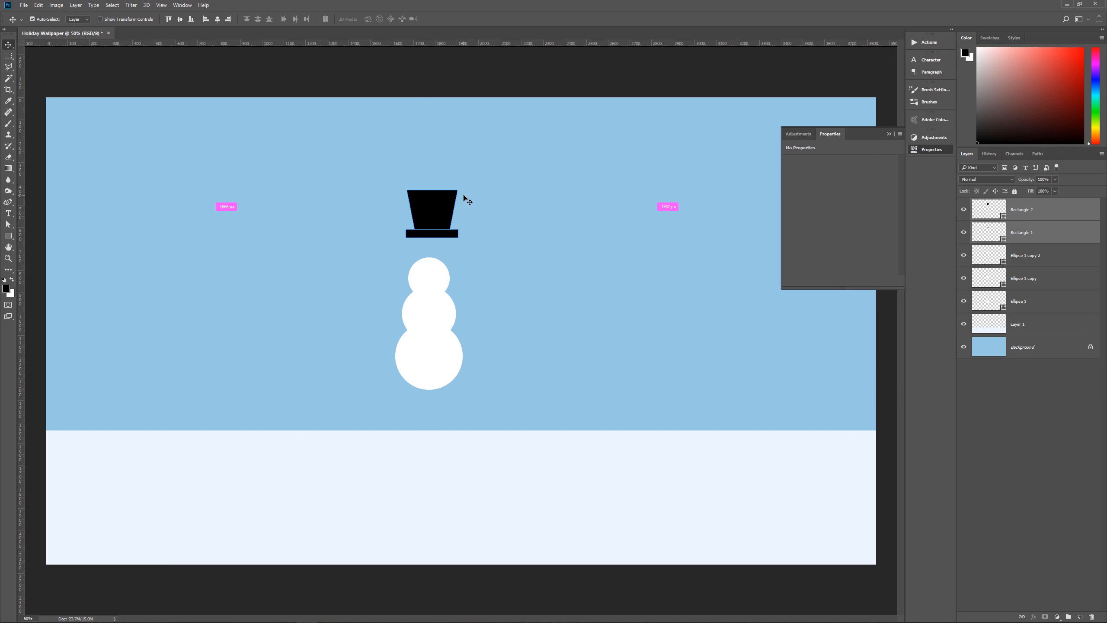
key("ctrl+t")
left_click(552, 227)
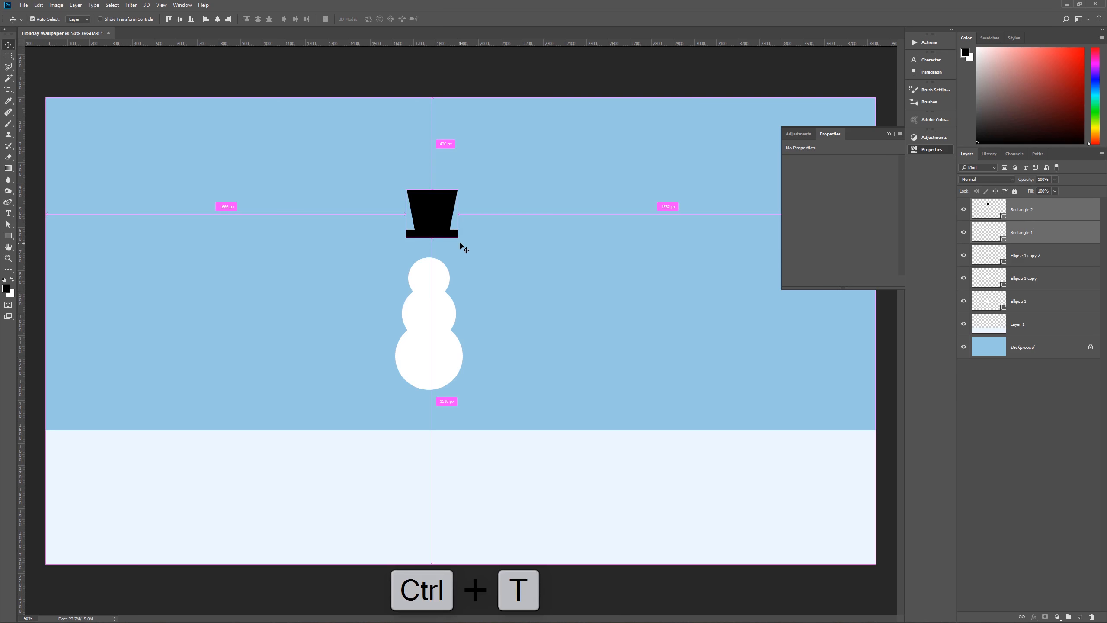
key("ctrl+t")
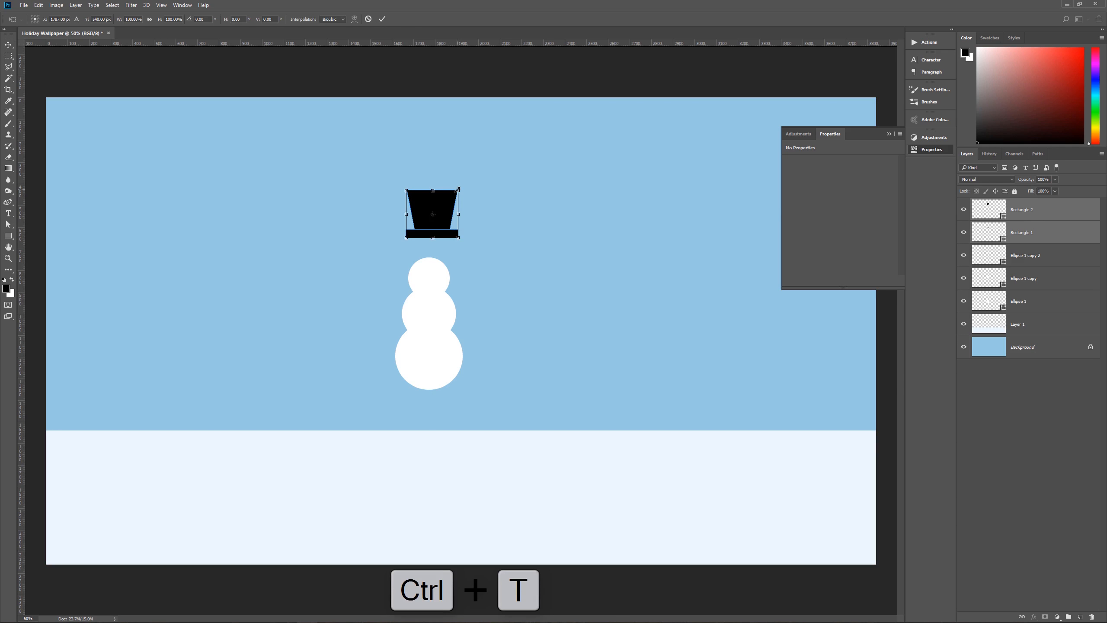
left_click_drag(449, 203, 431, 234)
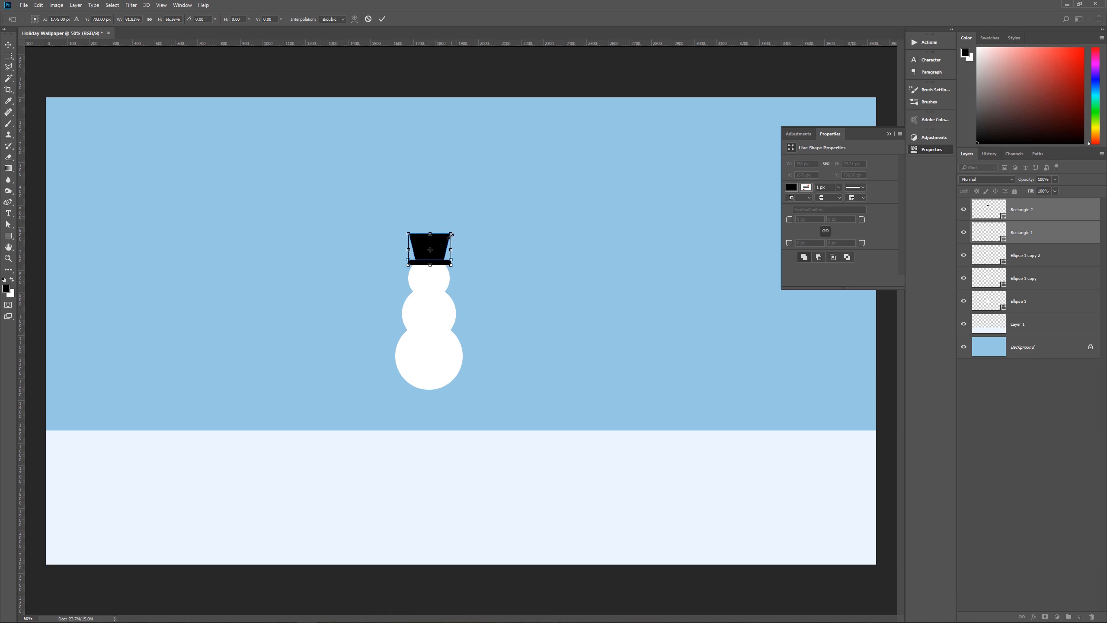
left_click_drag(441, 248, 438, 248)
key("Return")
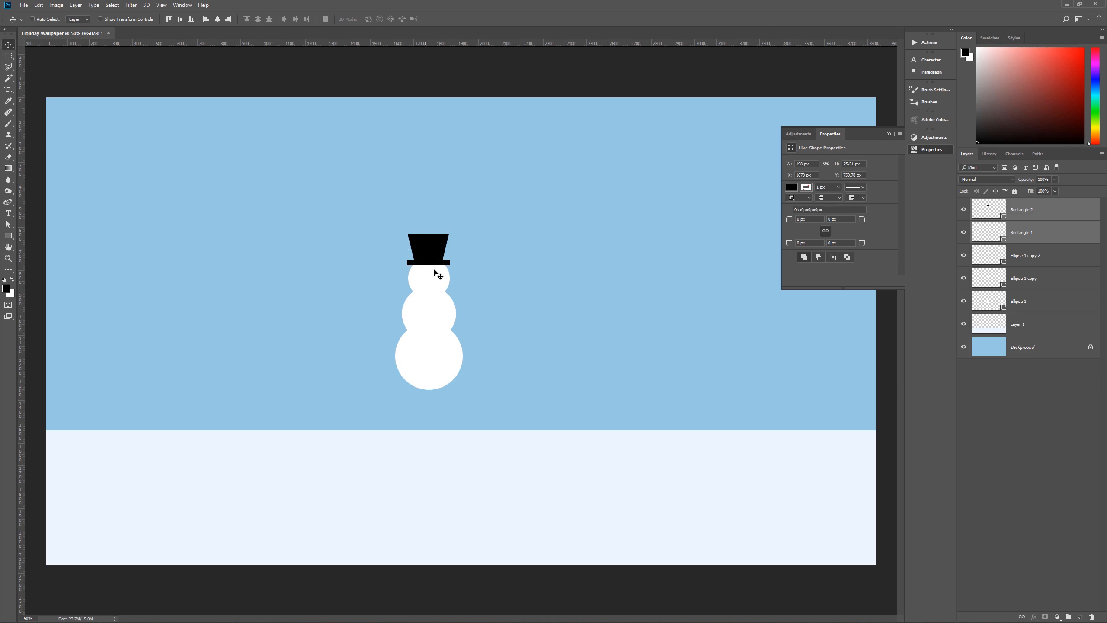
Step: Nudge only the hat's crown down one pixel to close the gap above the brim
left_click(1049, 238)
left_click(1034, 215)
scroll(423, 270, "up", 5)
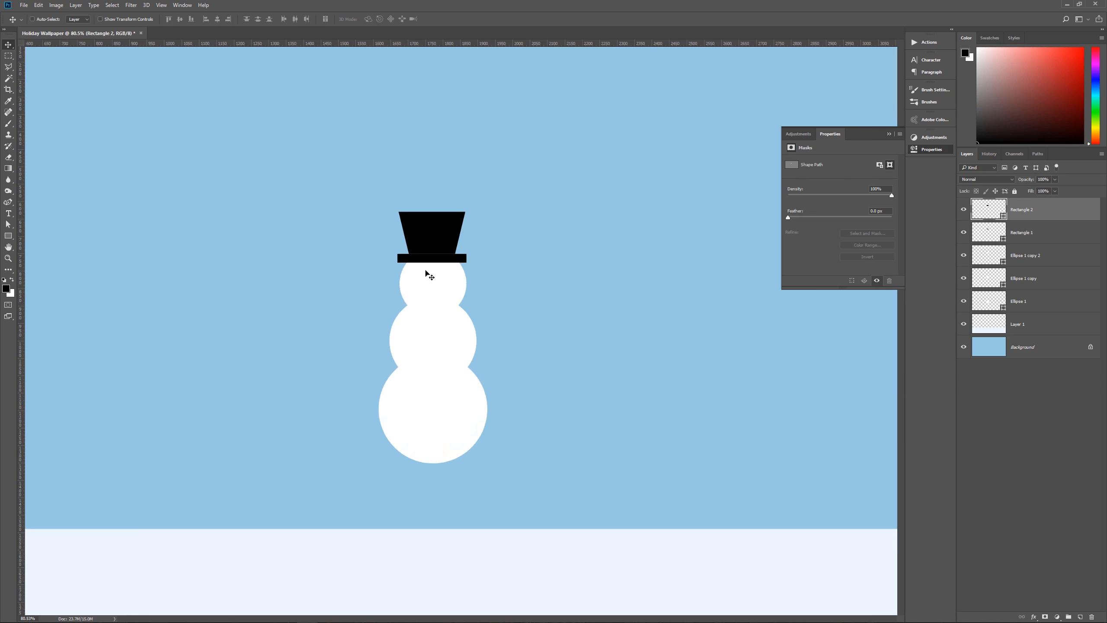
scroll(430, 276, "up", 4)
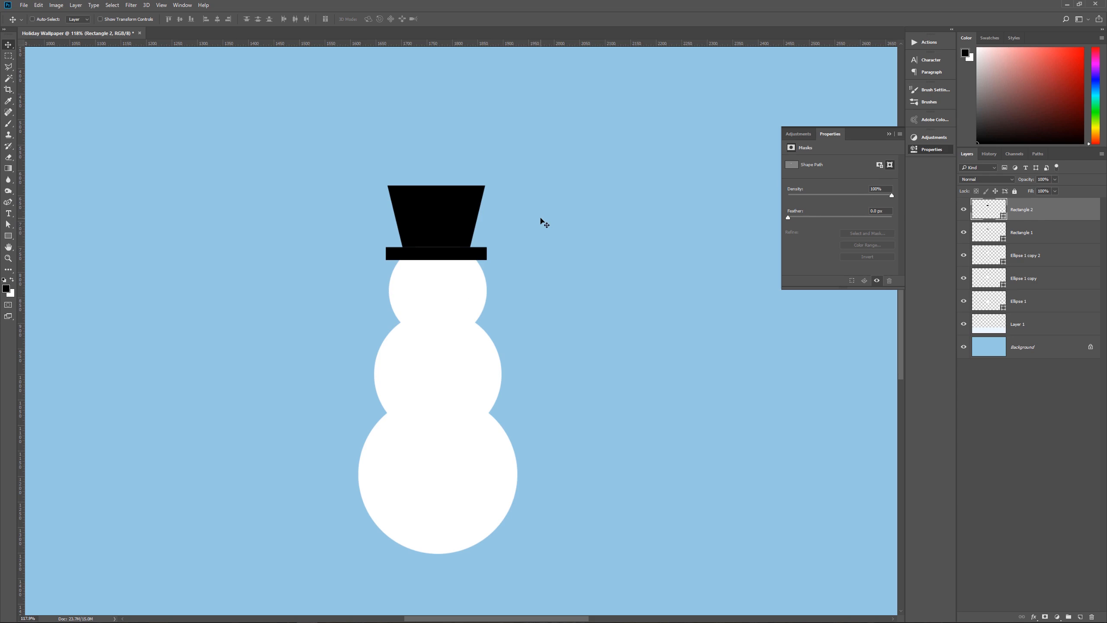
key("Down")
key("ctrl+0")
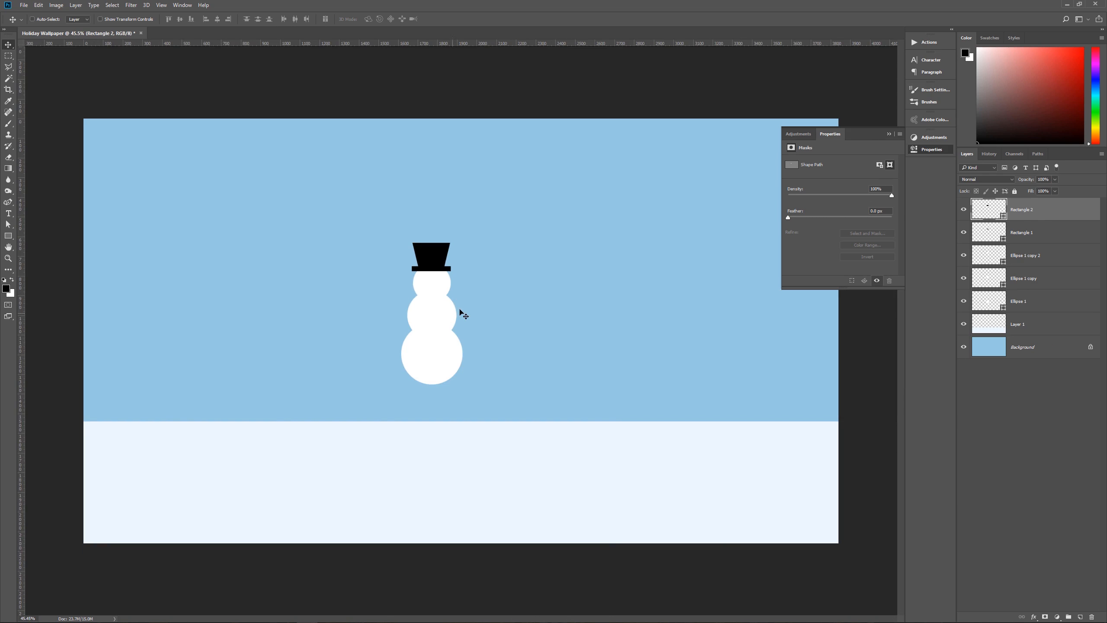
Step: Draw a square about 34 px wide on the sky beside the snowman's head and fill it with black
key("ctrl+plus")
scroll(434, 301, "up", 4)
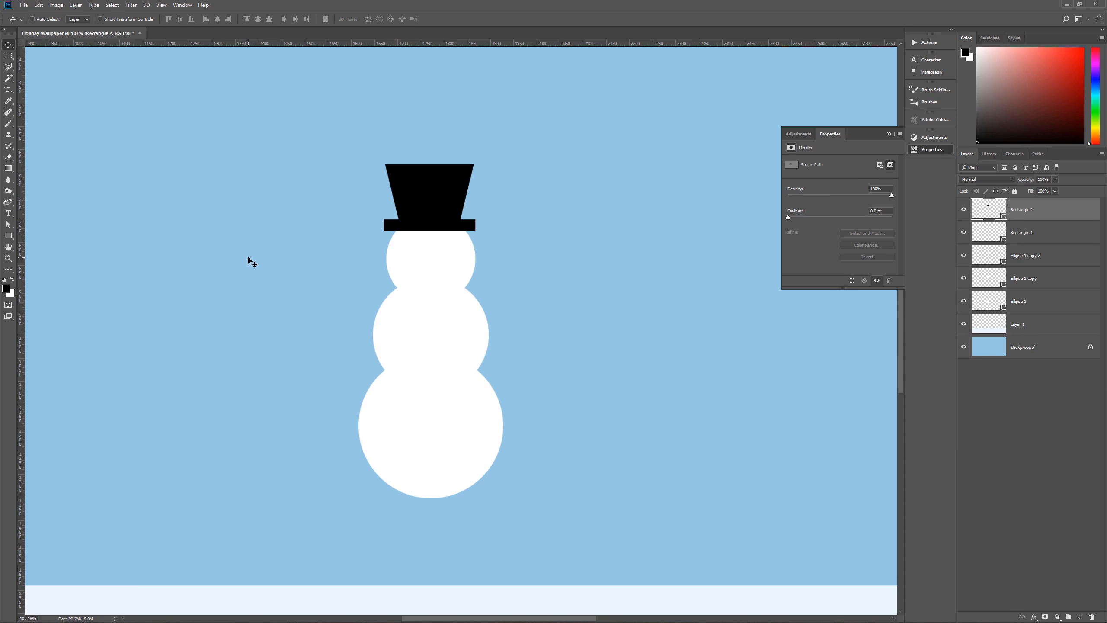
key("u")
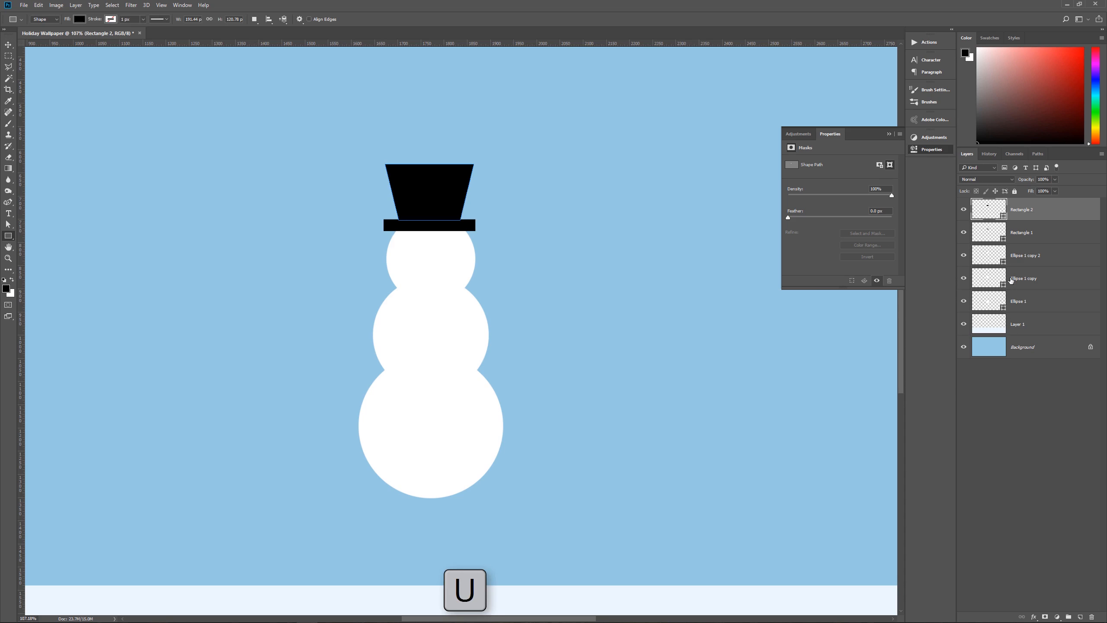
left_click(1082, 617)
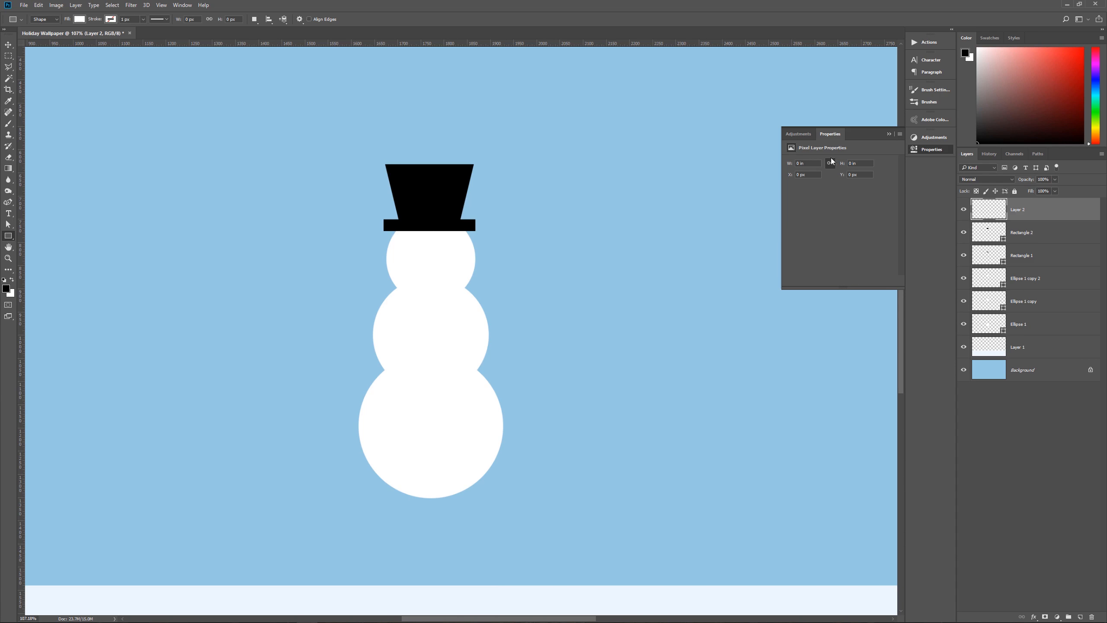
left_click_drag(325, 239, 341, 255)
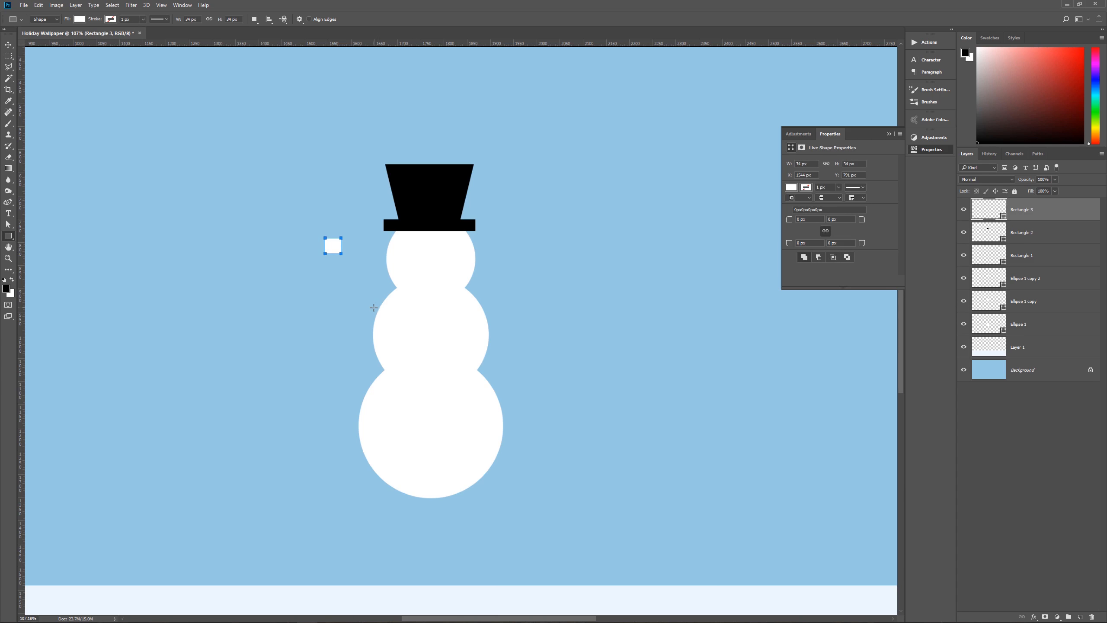
key("alt+BackSpace")
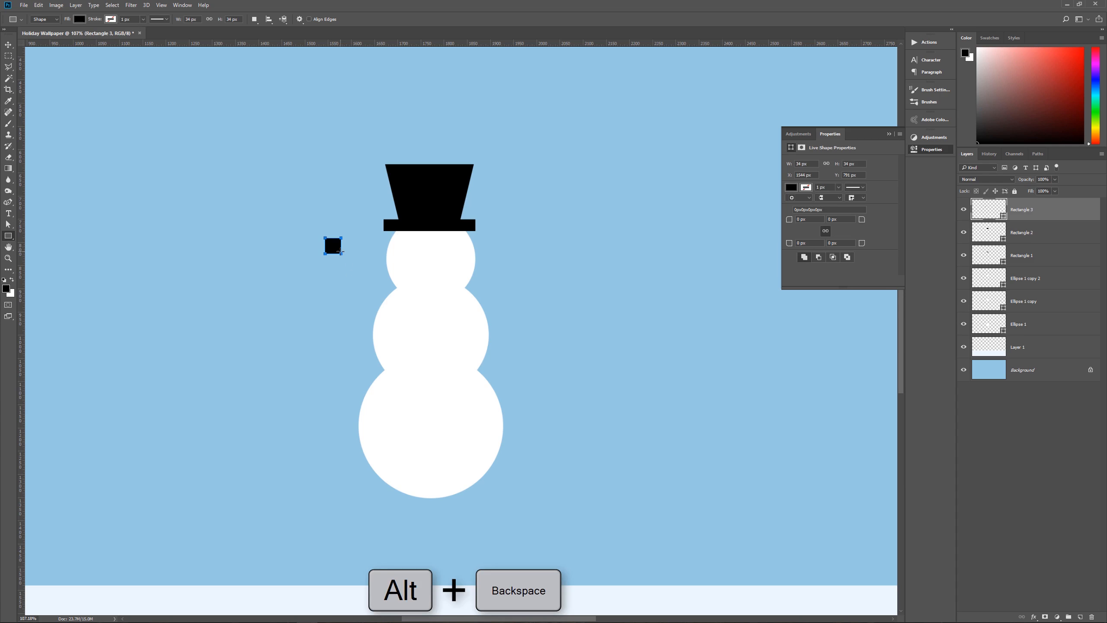
Step: Move the small black square onto the head just below the brim as an eye and duplicate it sideways for the second eye
key("v")
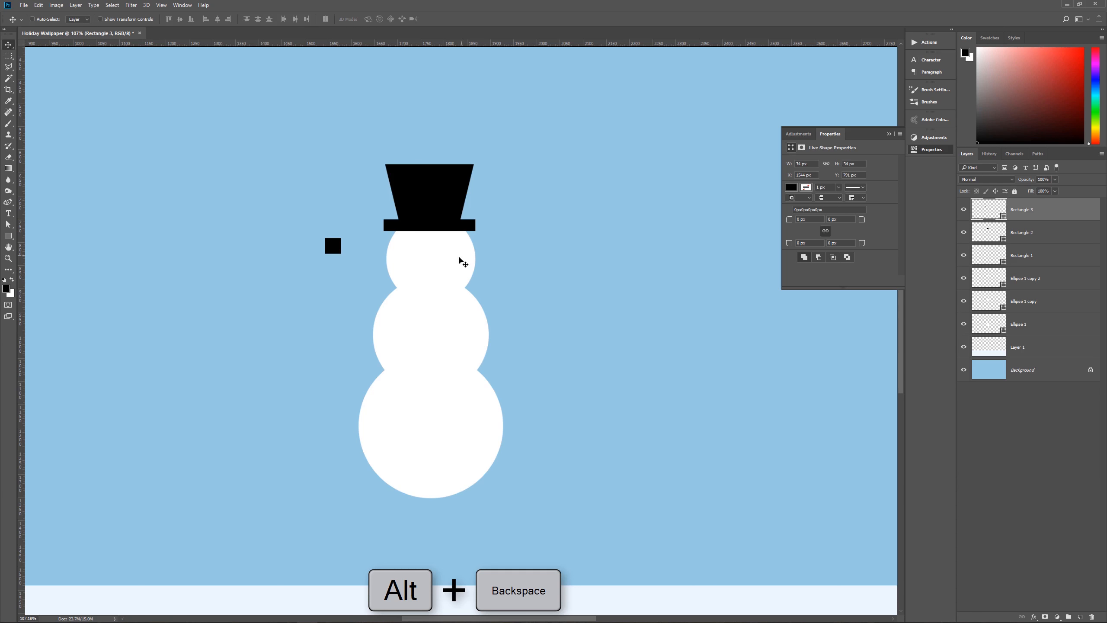
left_click_drag(339, 247, 451, 251)
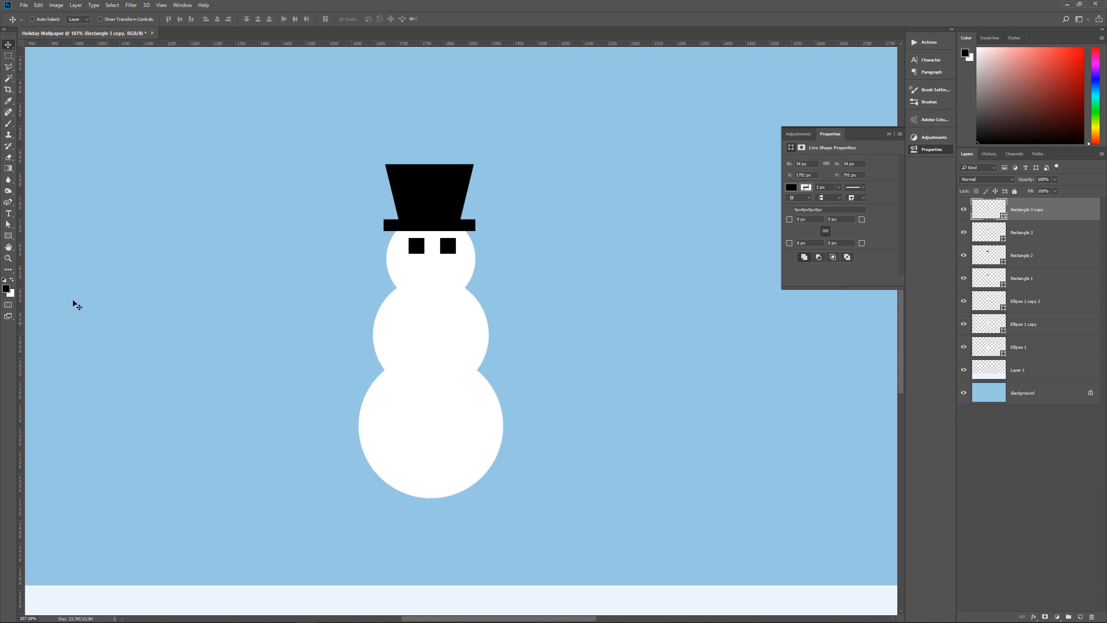
Step: Set the foreground colour to orange ff9900
left_click(8, 290)
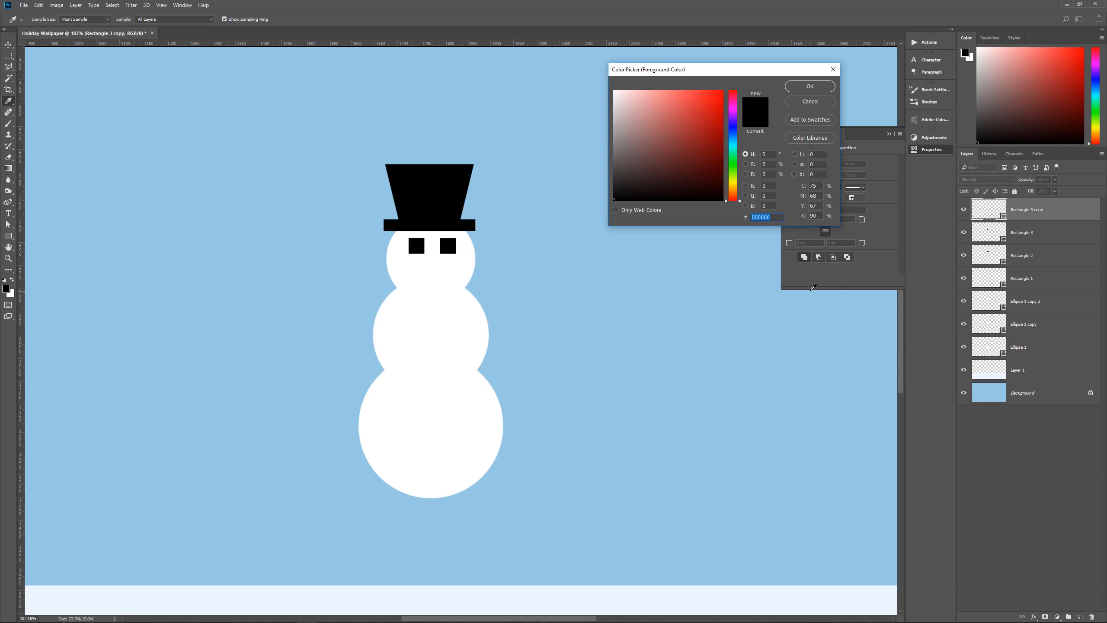
type("ff")
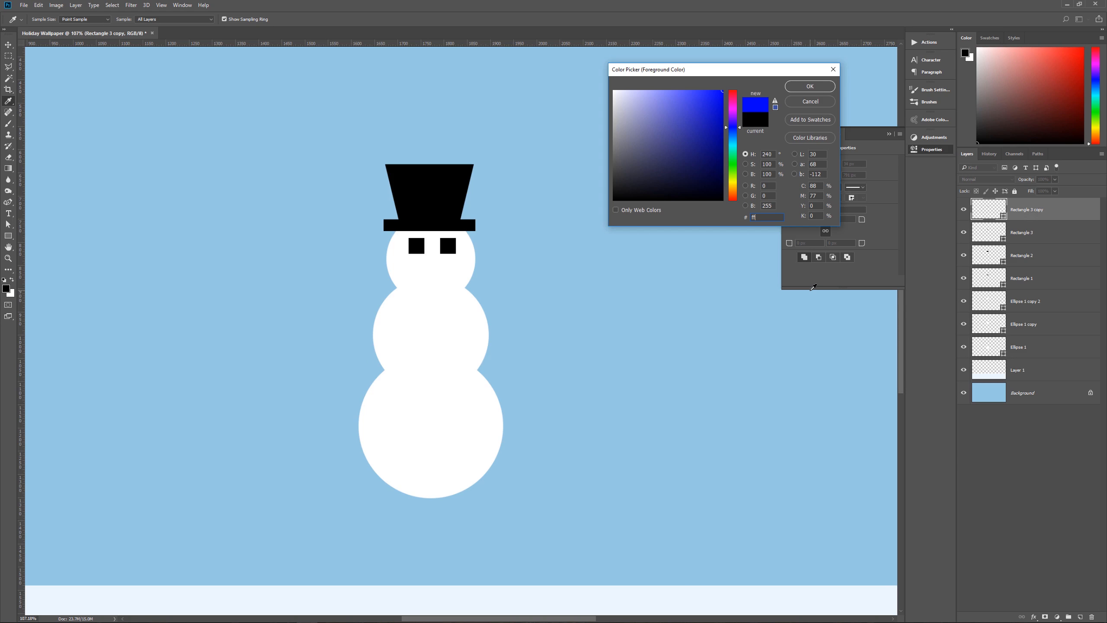
type("9900")
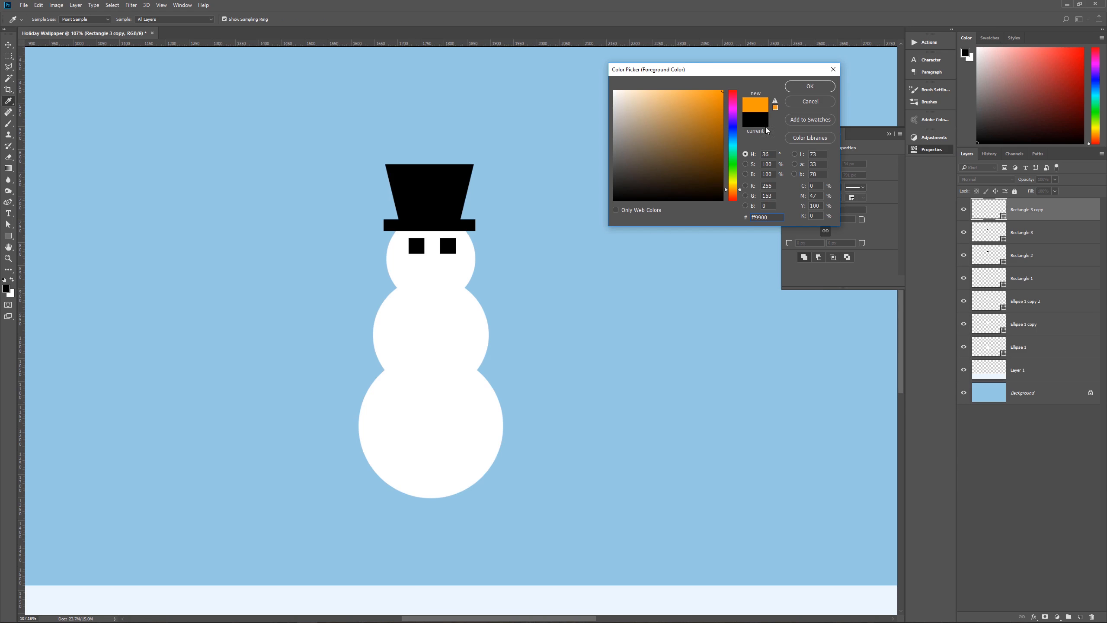
left_click(809, 88)
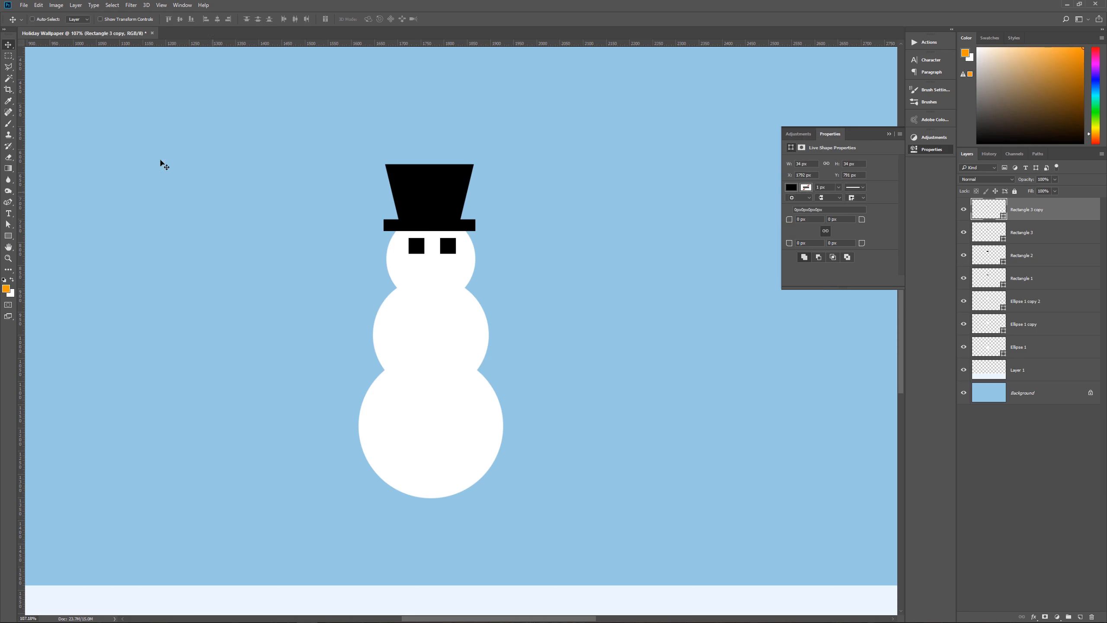
Step: Draw a circle about 37 px wide on a new layer, fill it orange and centre it below the snowman's eyes as a nose
left_click(12, 239)
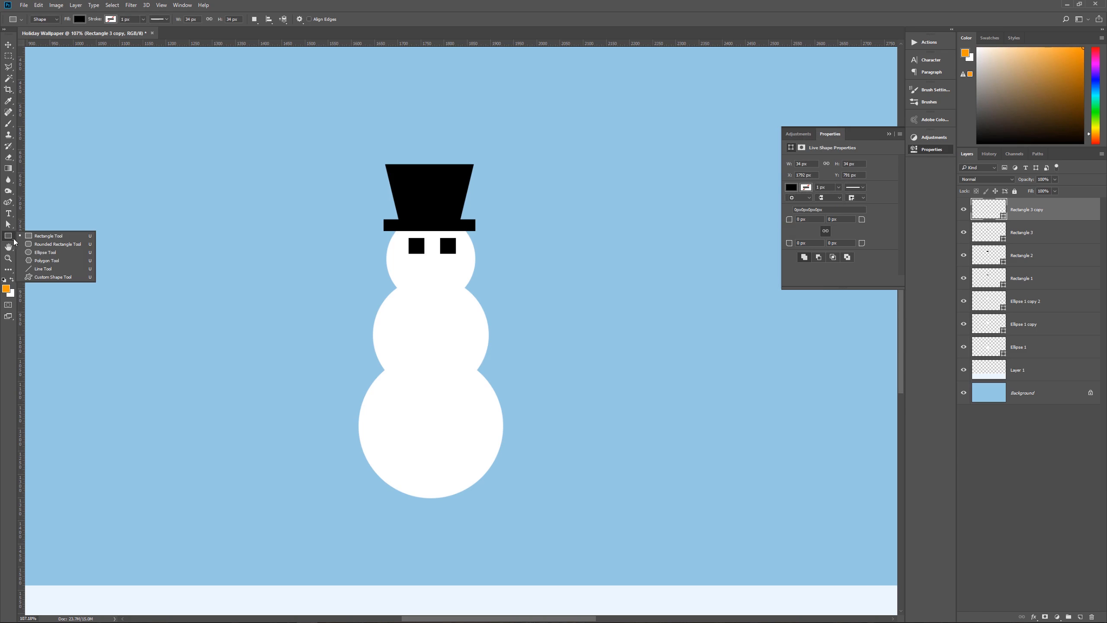
left_click(45, 252)
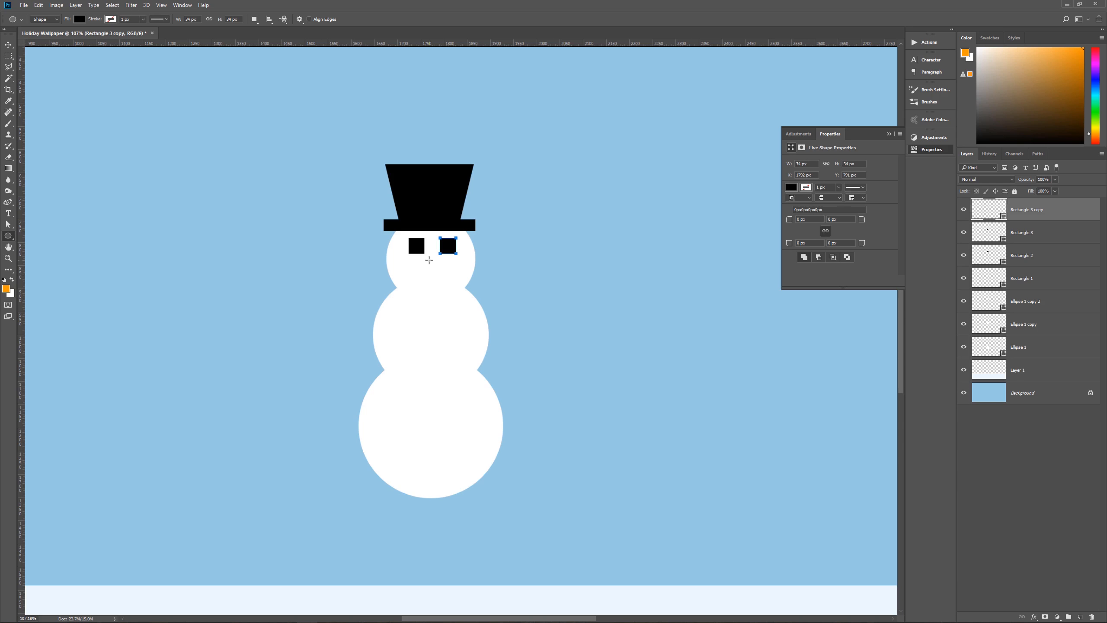
left_click(1080, 617)
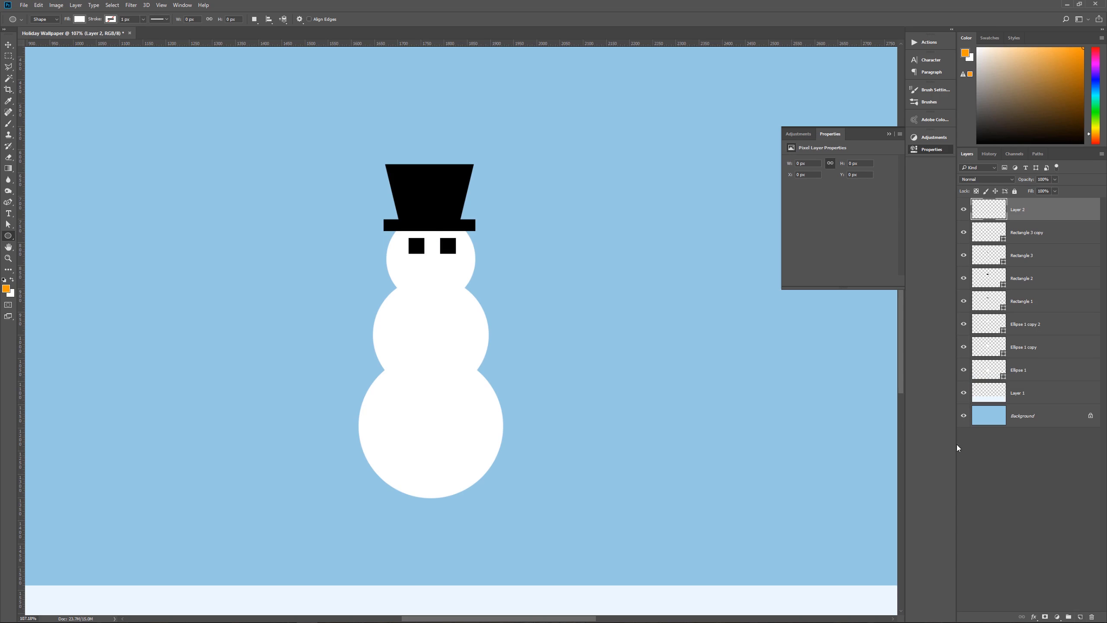
left_click_drag(426, 260, 443, 277)
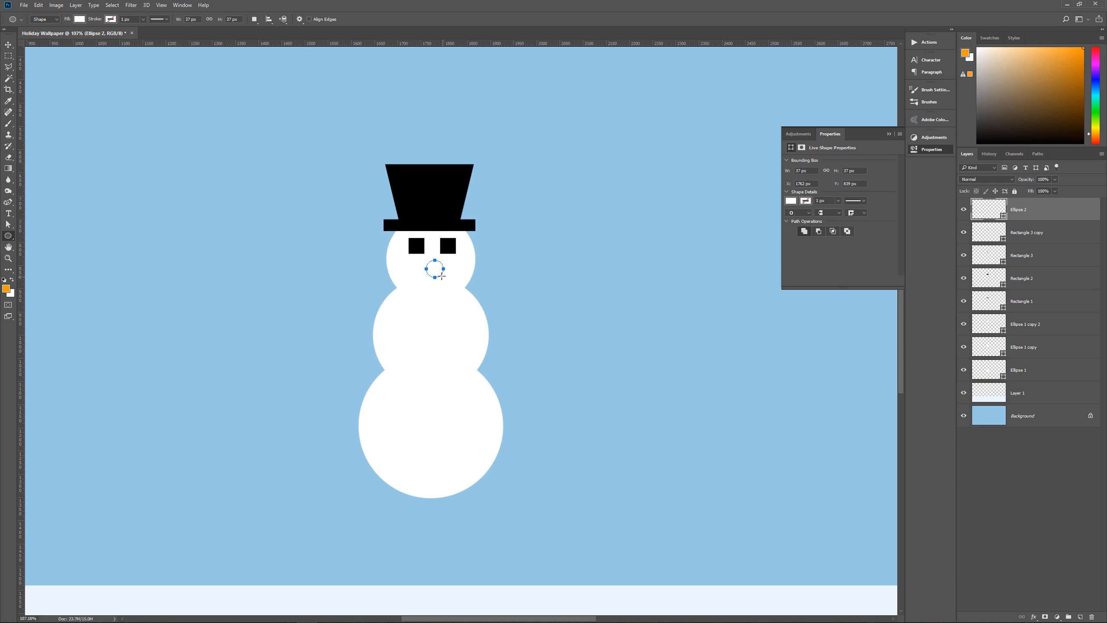
key("alt+BackSpace")
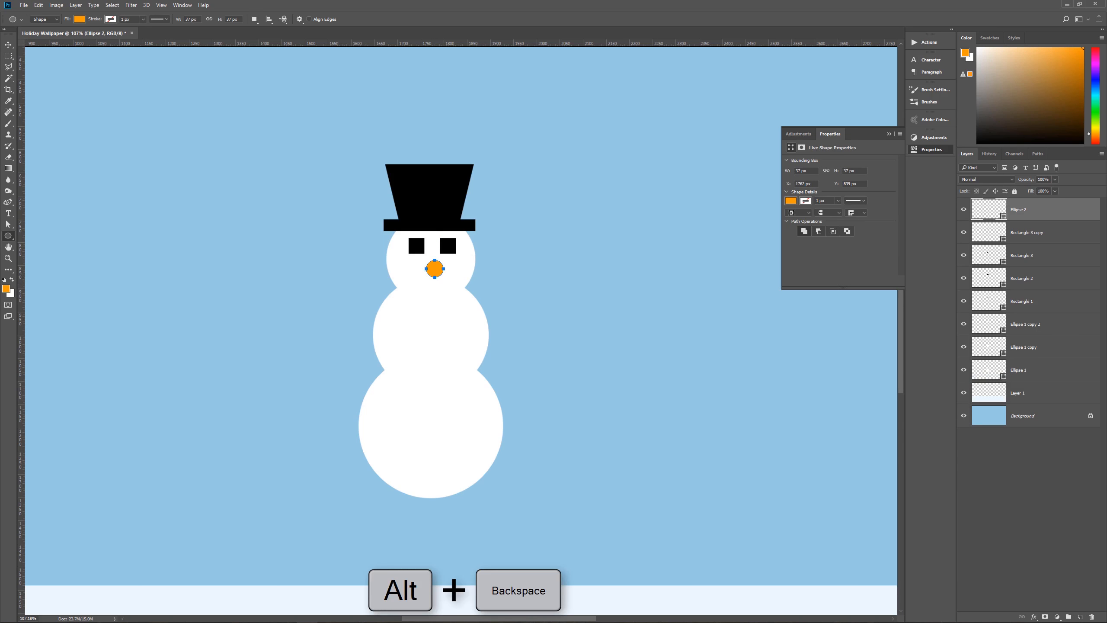
left_click(8, 44)
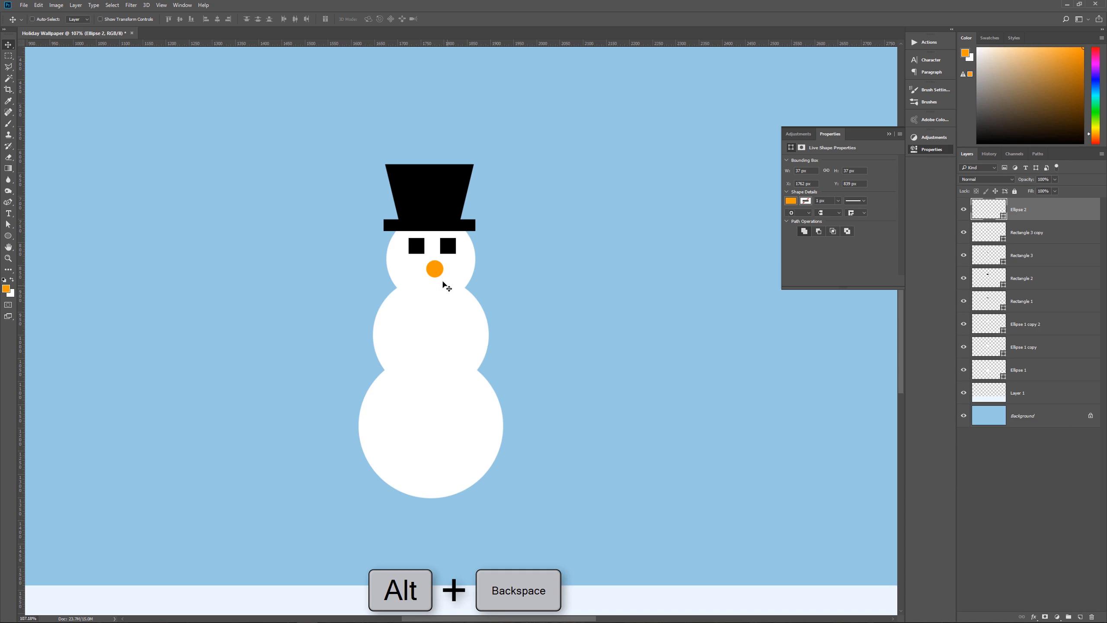
left_click_drag(436, 272, 433, 271)
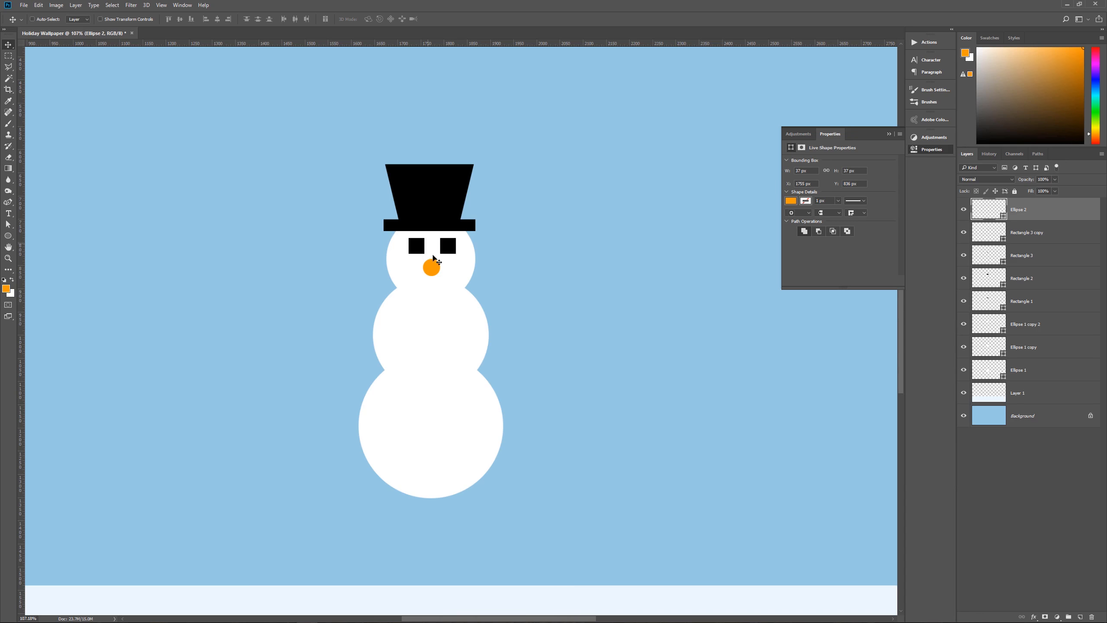
Step: Group all the snowman's shape layers, from the bottom ball to the nose, and name the group Snowman
scroll(525, 345, "down", 4)
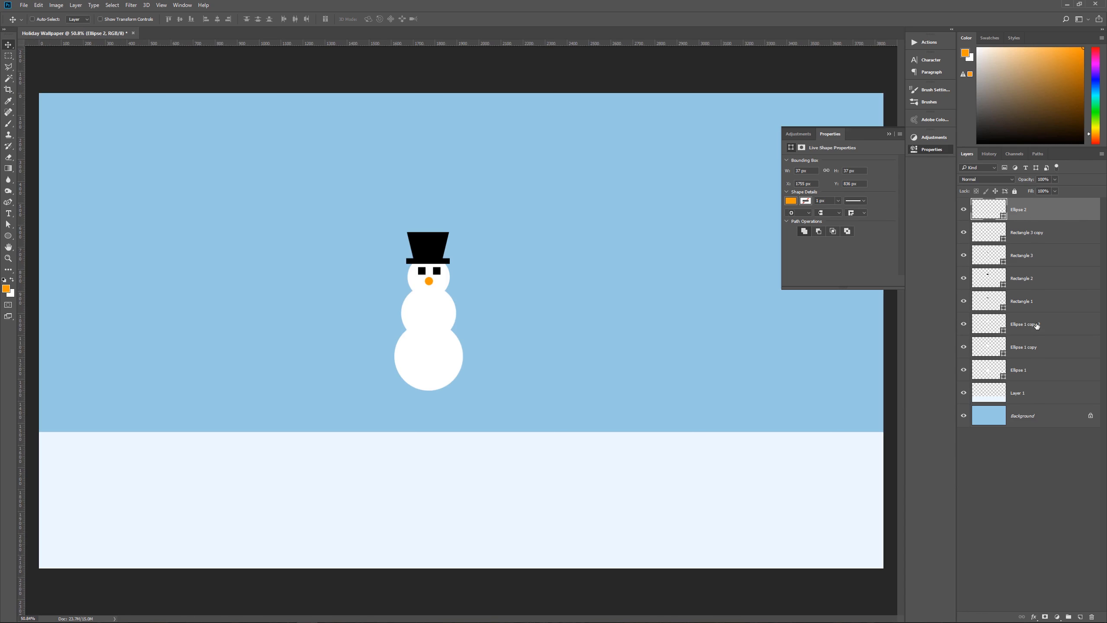
left_click(1037, 374)
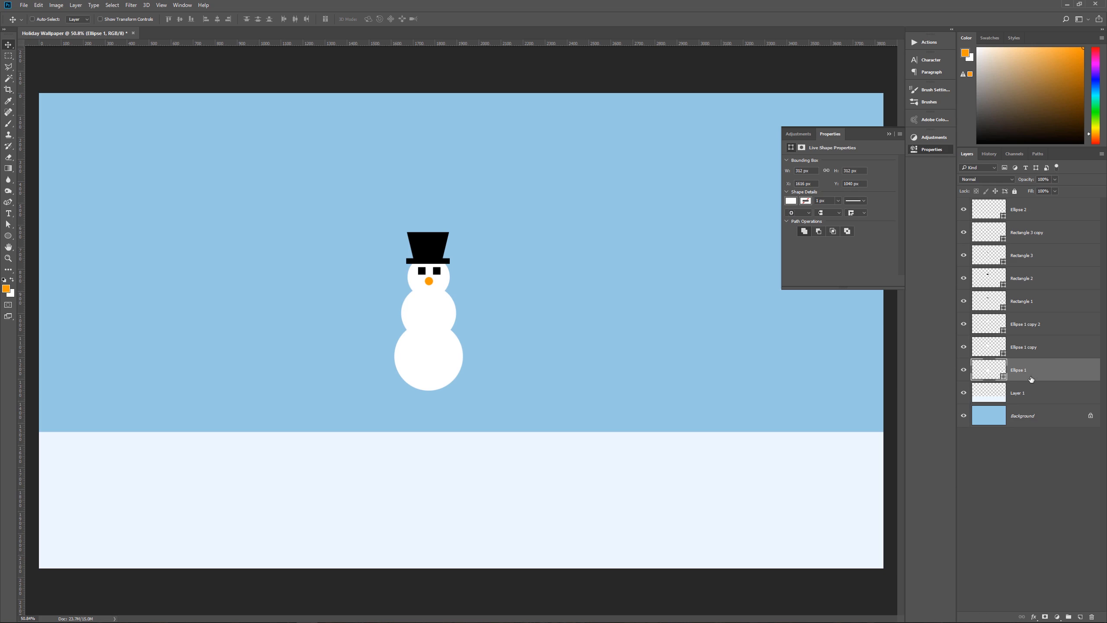
left_click(1045, 213, "shift")
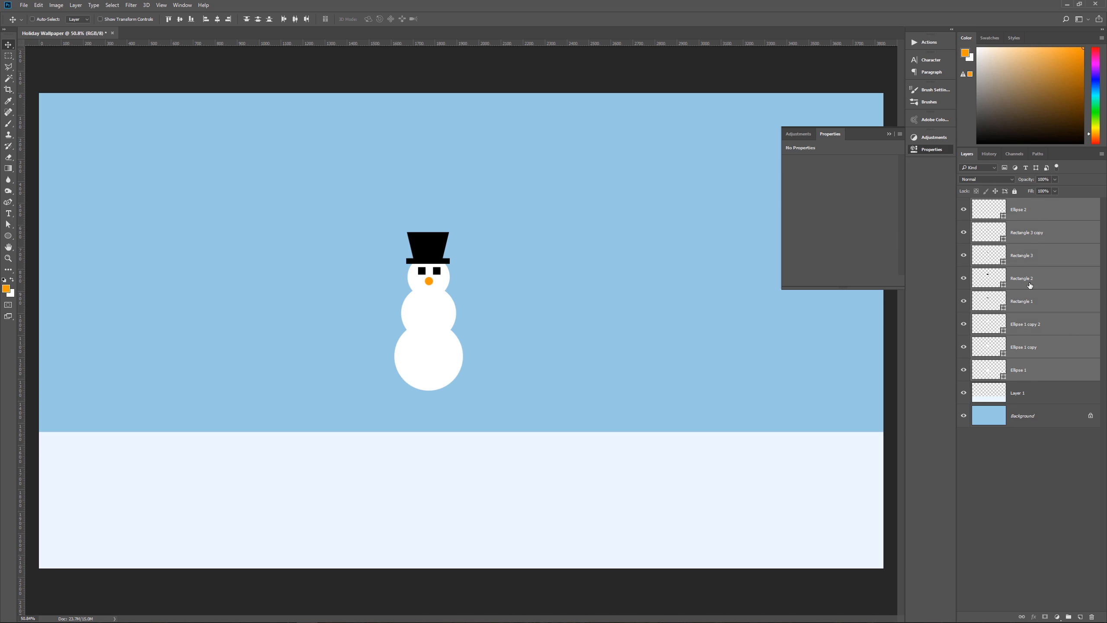
key("ctrl+g")
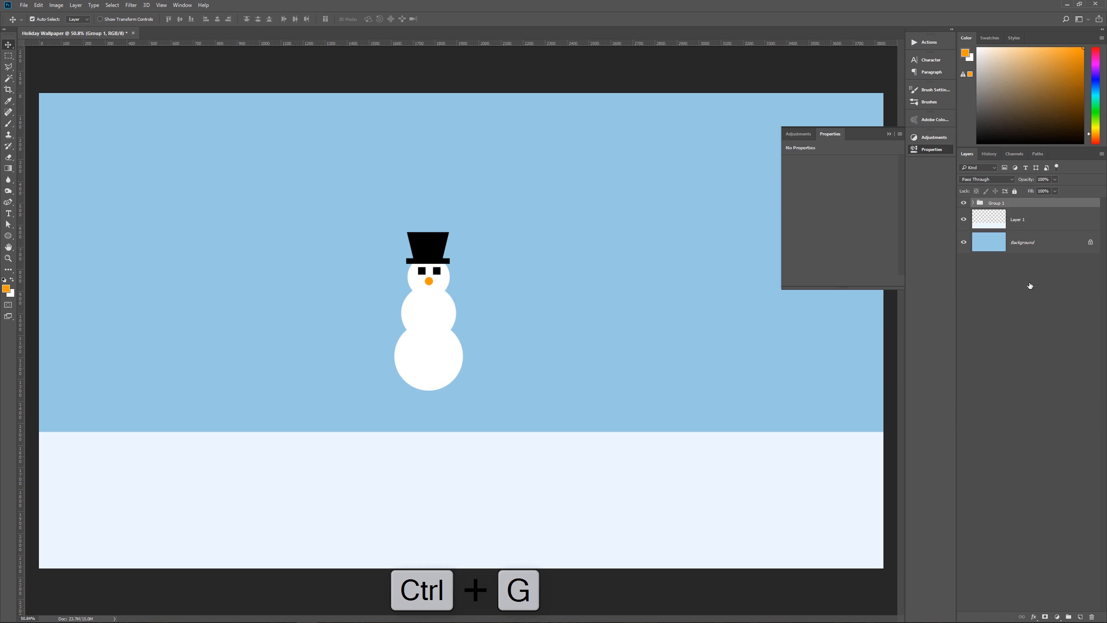
double_click(998, 203)
type("Snowman")
key("Return")
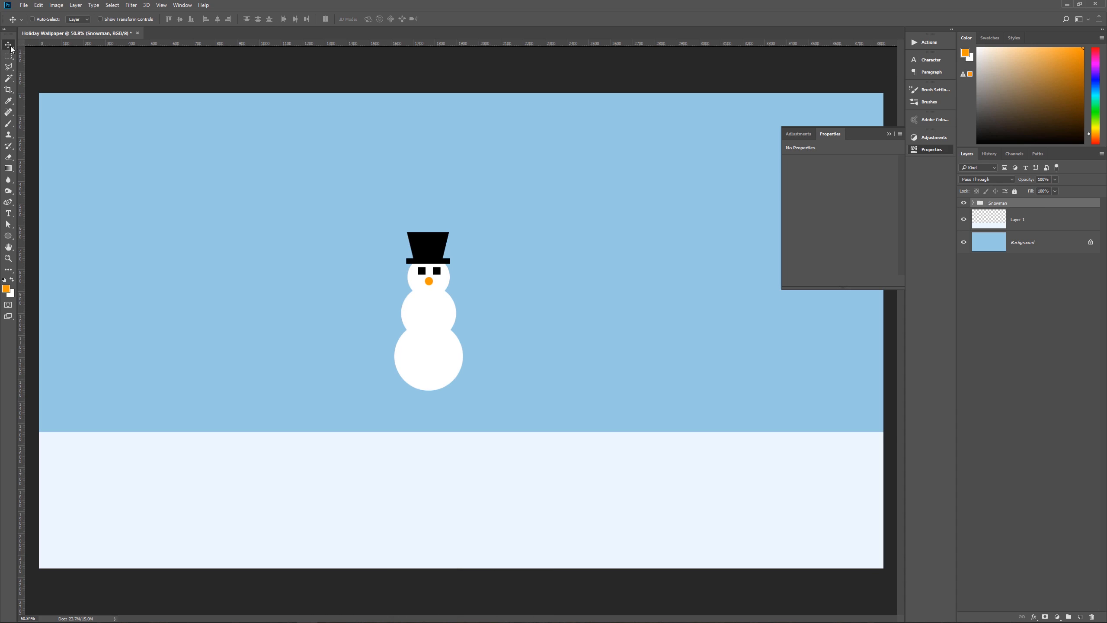
Step: Move the snowman's middle ball out over the sky using Auto-Select, and undo that move
left_click(33, 19)
left_click_drag(422, 327, 252, 311)
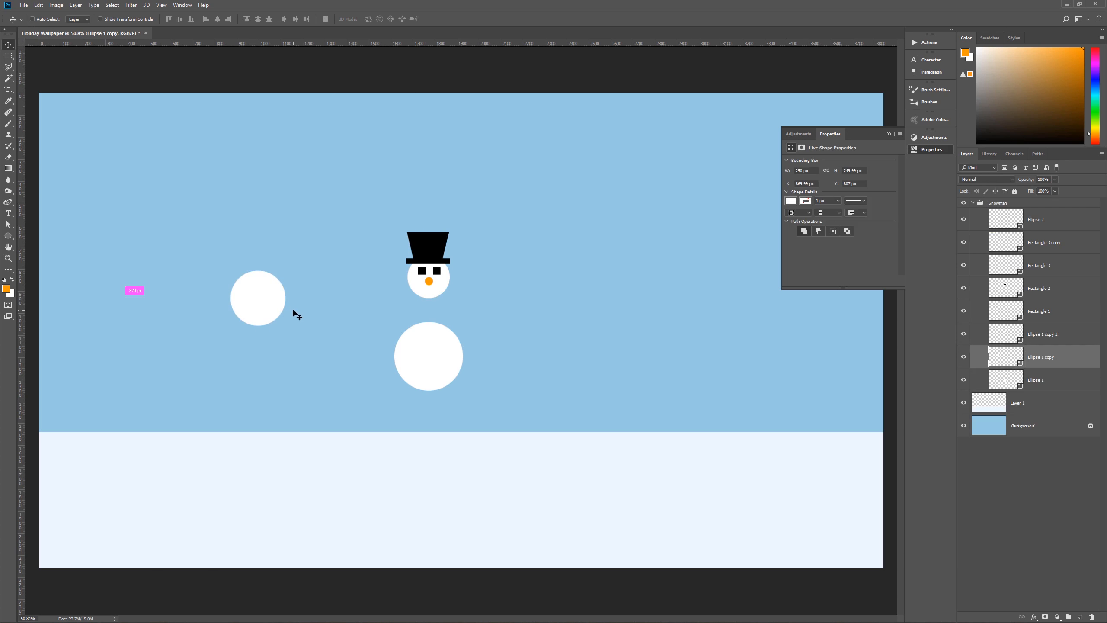
key("ctrl+z")
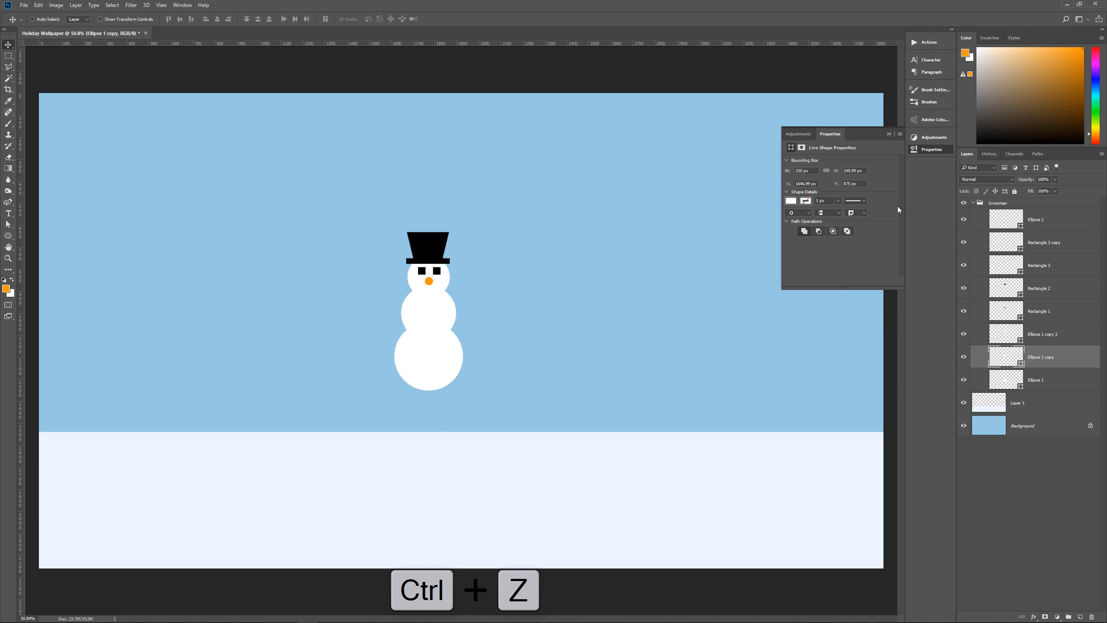
Step: Scale the whole Snowman group to about 35% and place it near the left end of the horizon, with its base on the snow
left_click(1025, 205)
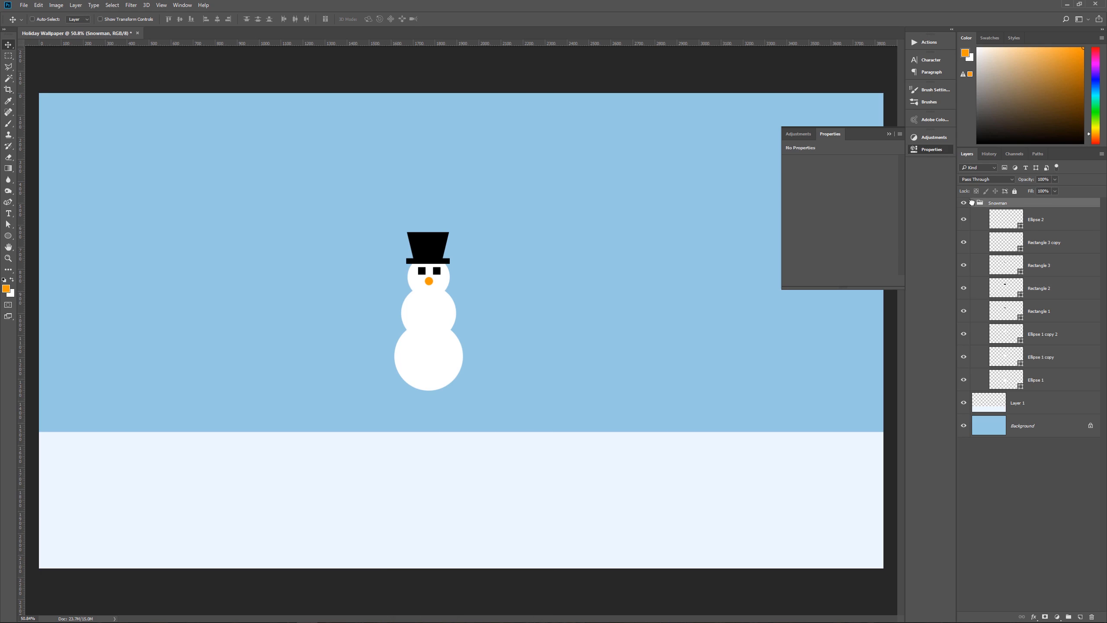
left_click(973, 203)
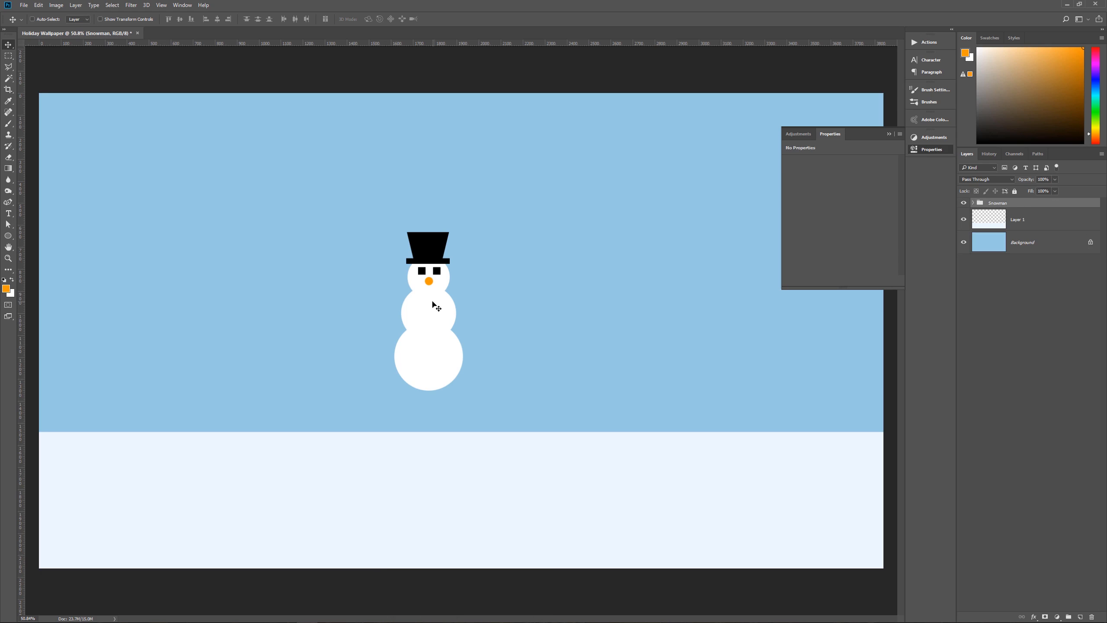
left_click_drag(436, 307, 220, 363)
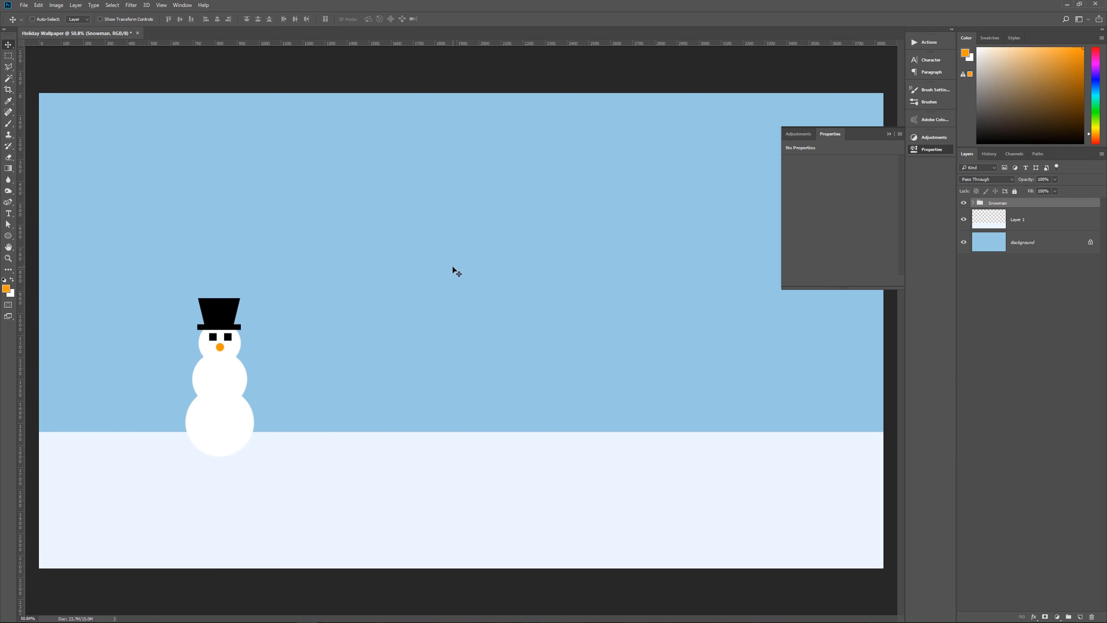
key("ctrl")
key("ctrl+t")
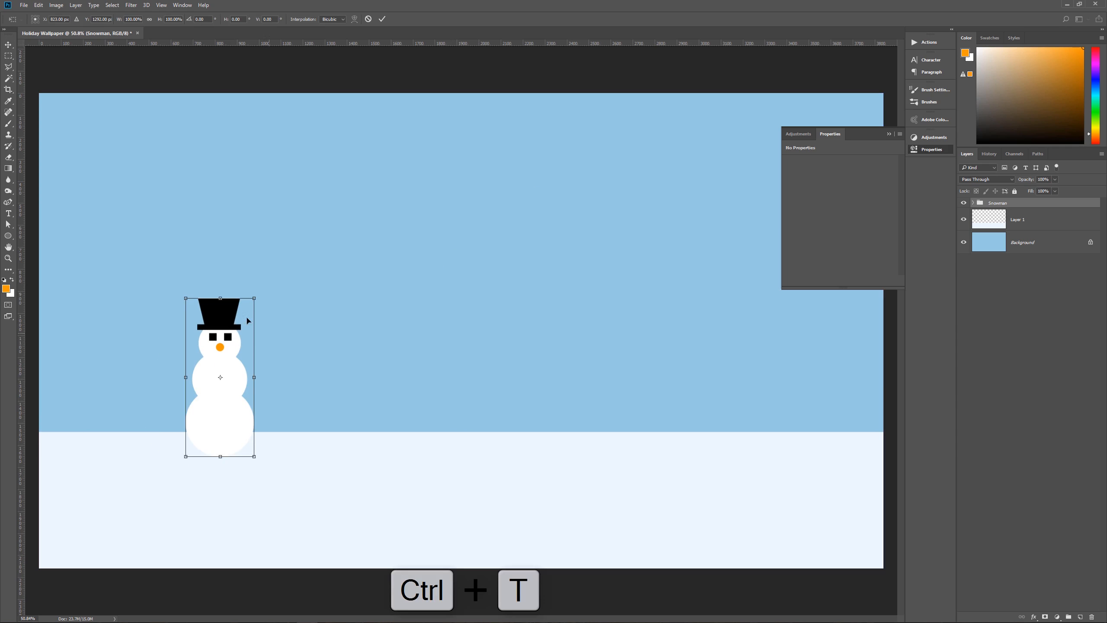
left_click_drag(184, 299, 235, 400)
left_click_drag(246, 449, 189, 434)
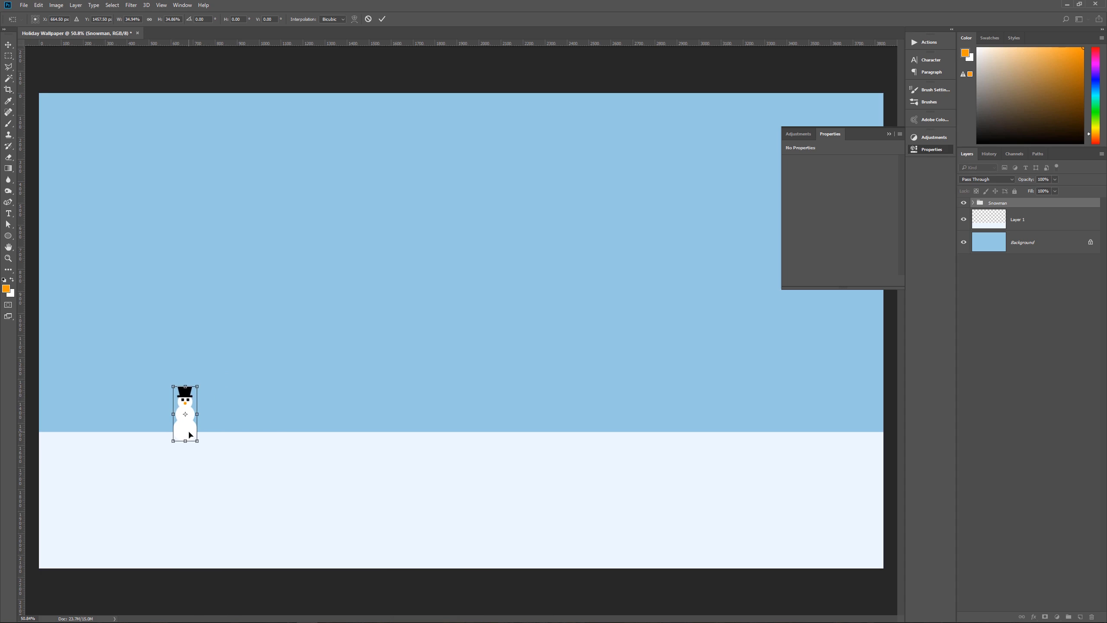
key("Return")
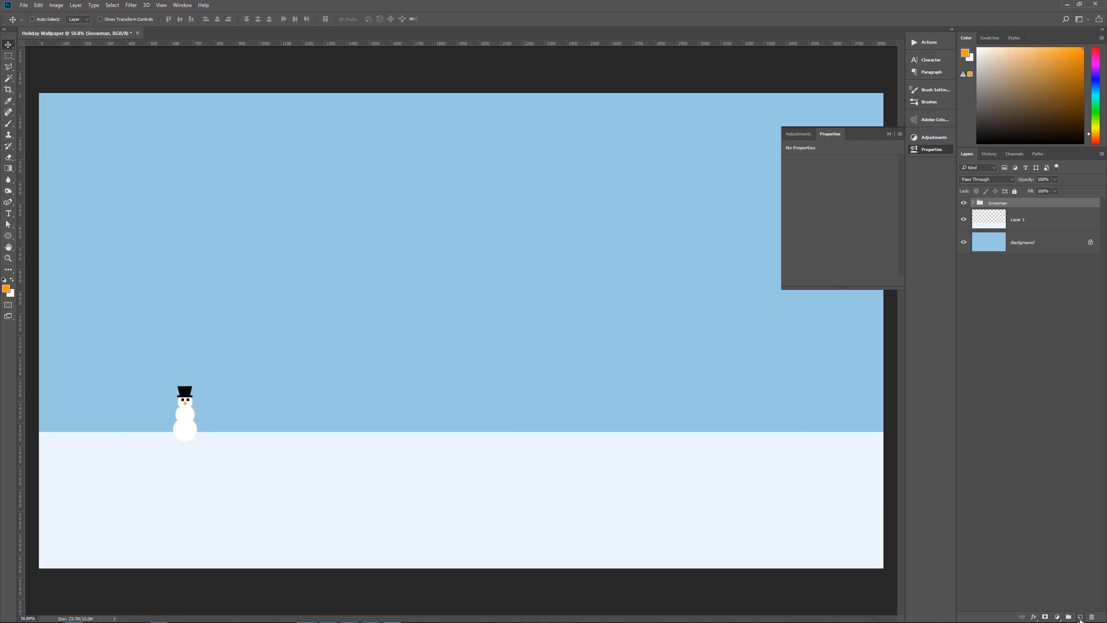
Step: Add a new layer above the Snowman group and set the foreground colour to green 00a226
left_click(1081, 617)
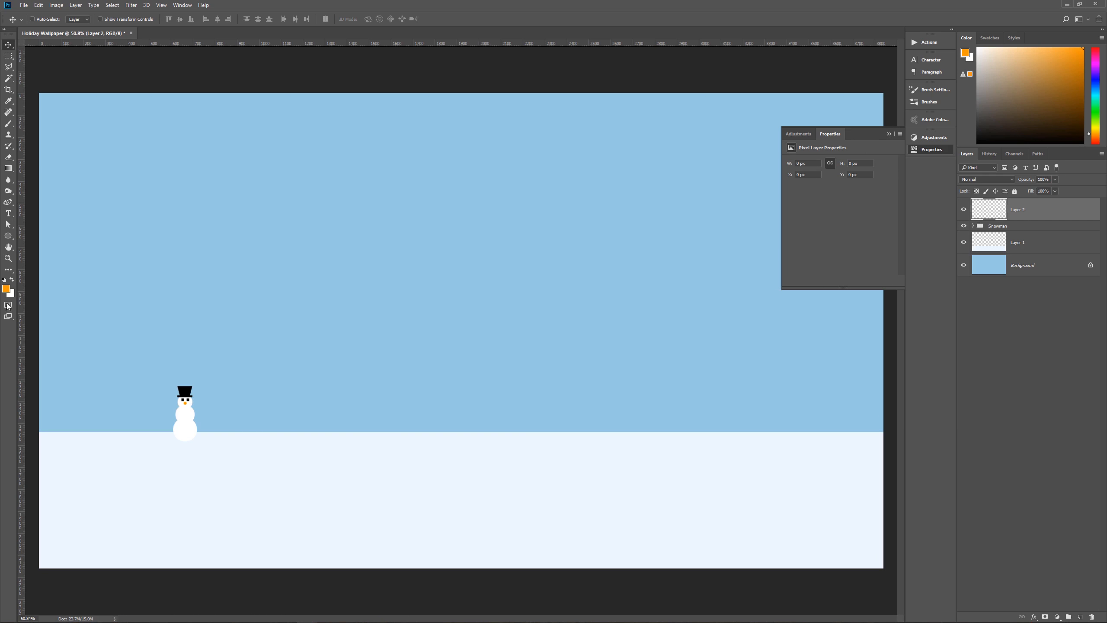
left_click(6, 289)
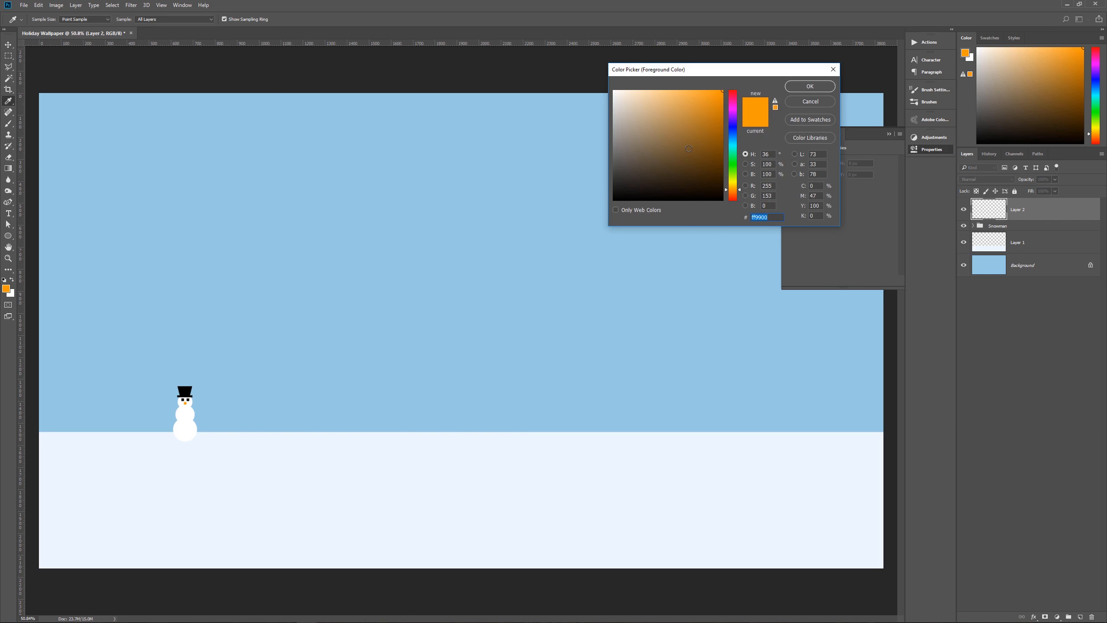
type("00")
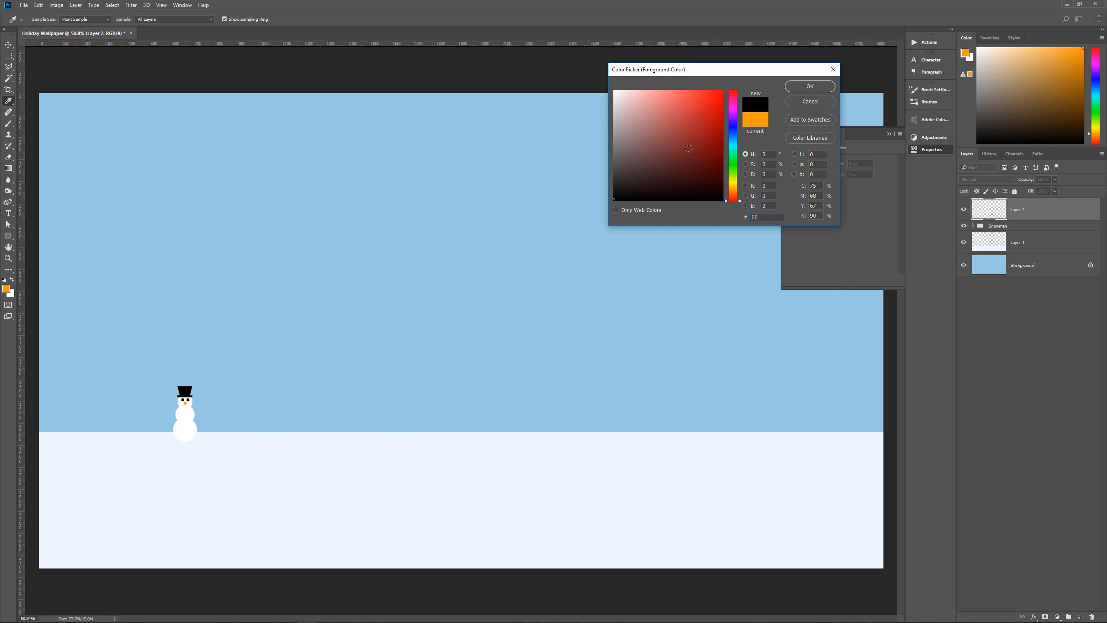
type("a2")
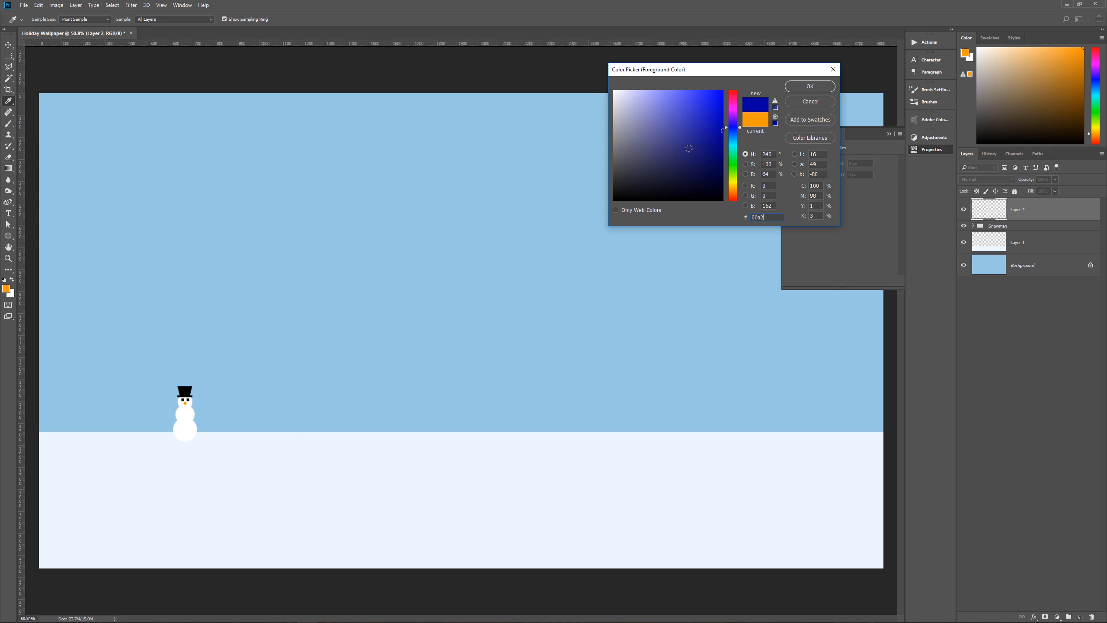
type("26")
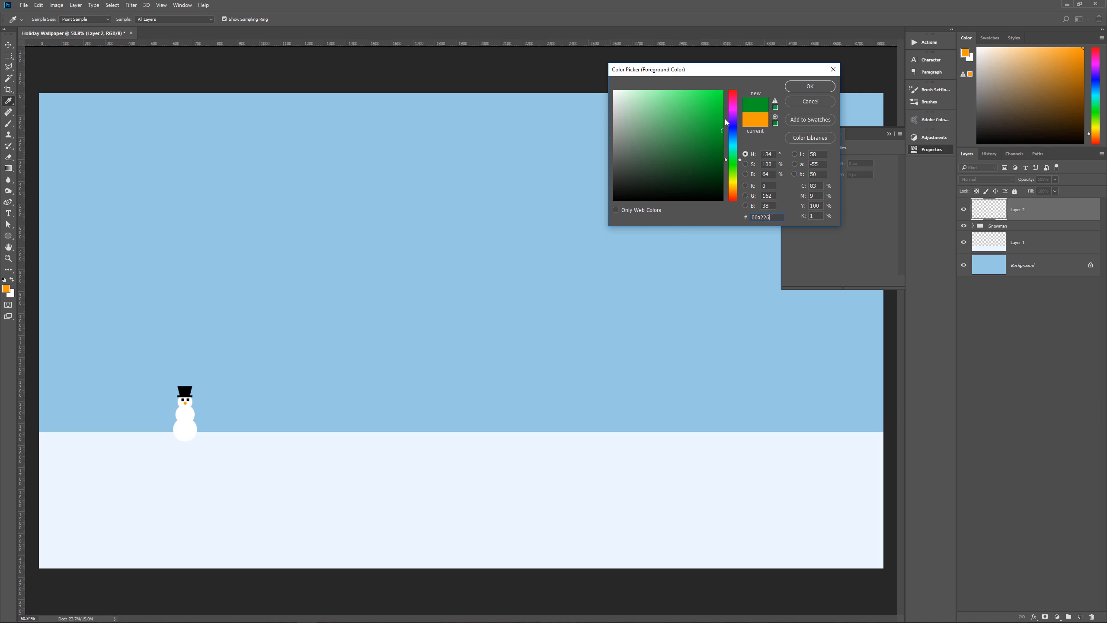
left_click(811, 87)
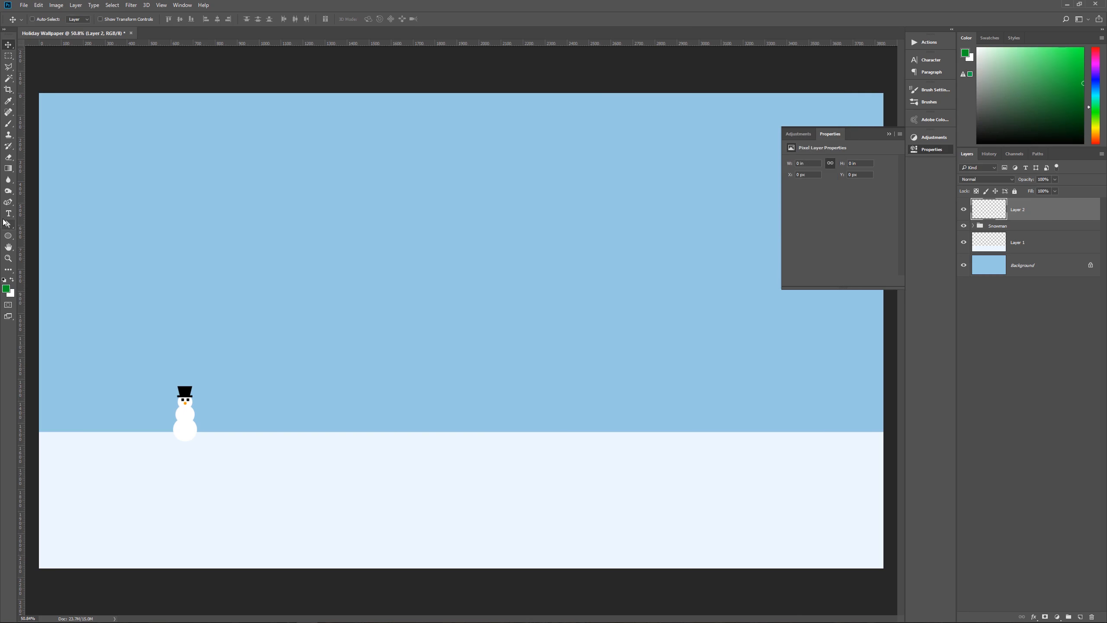
Step: Load the Shapes preset set for the Custom Shape tool and pick the solid triangle as the shape
left_click(8, 237)
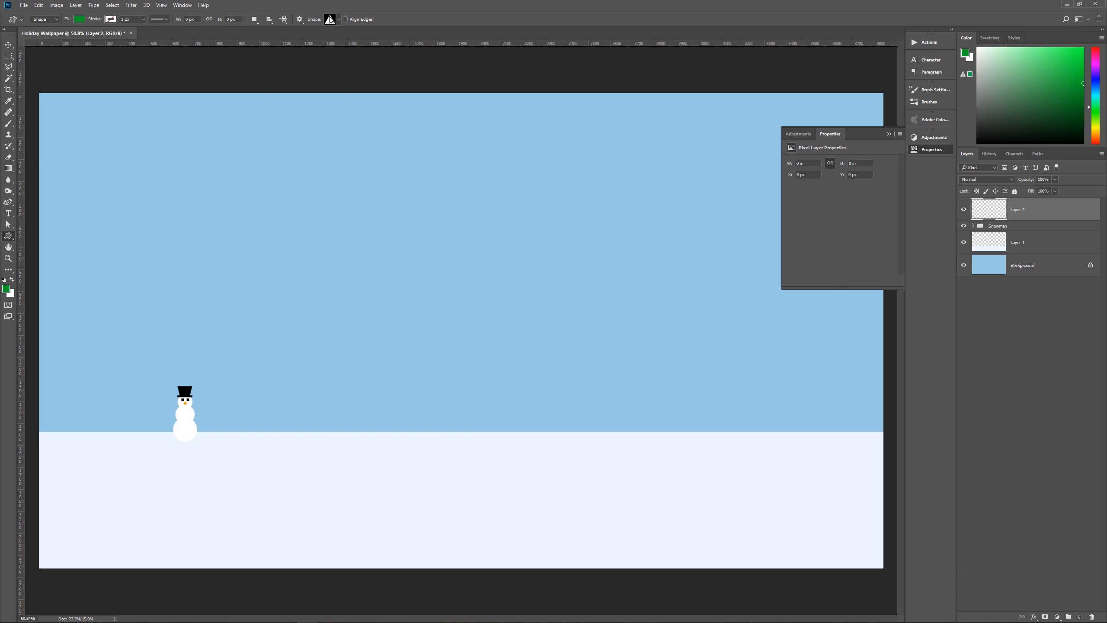
left_click(340, 19)
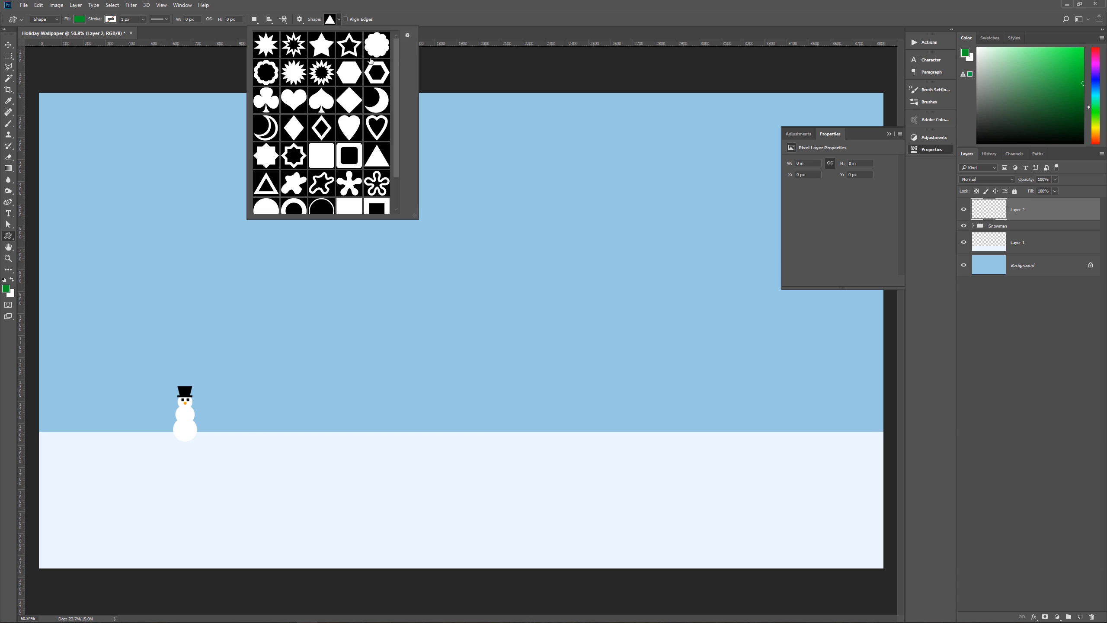
scroll(344, 123, "down", 2)
scroll(345, 124, "up", 2)
left_click(408, 36)
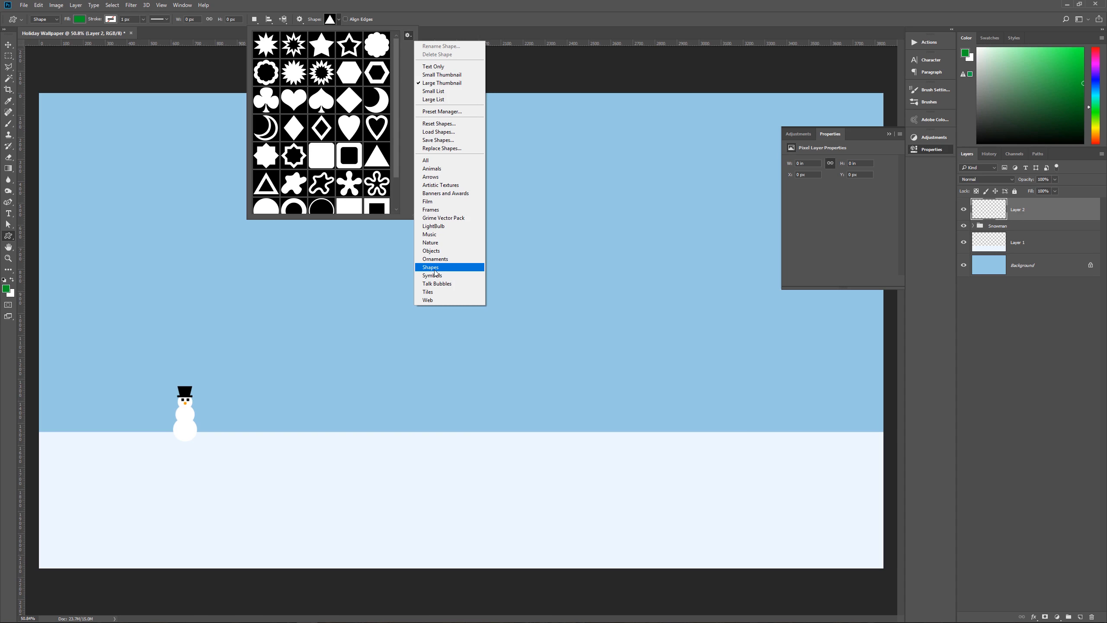
left_click(448, 268)
left_click(523, 221)
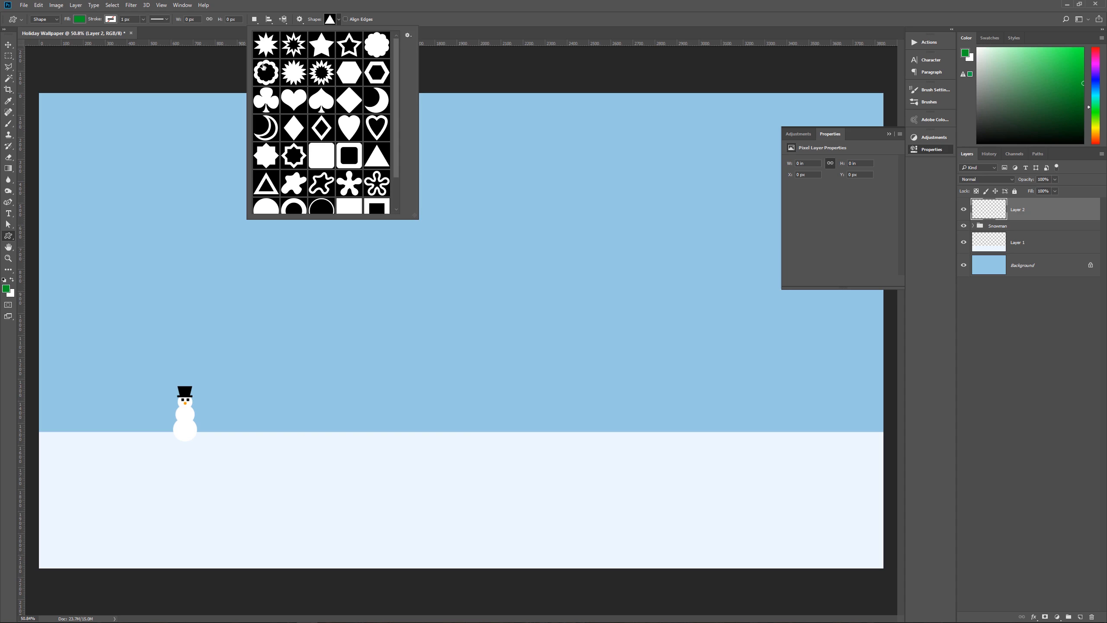
left_click(379, 162)
left_click(330, 19)
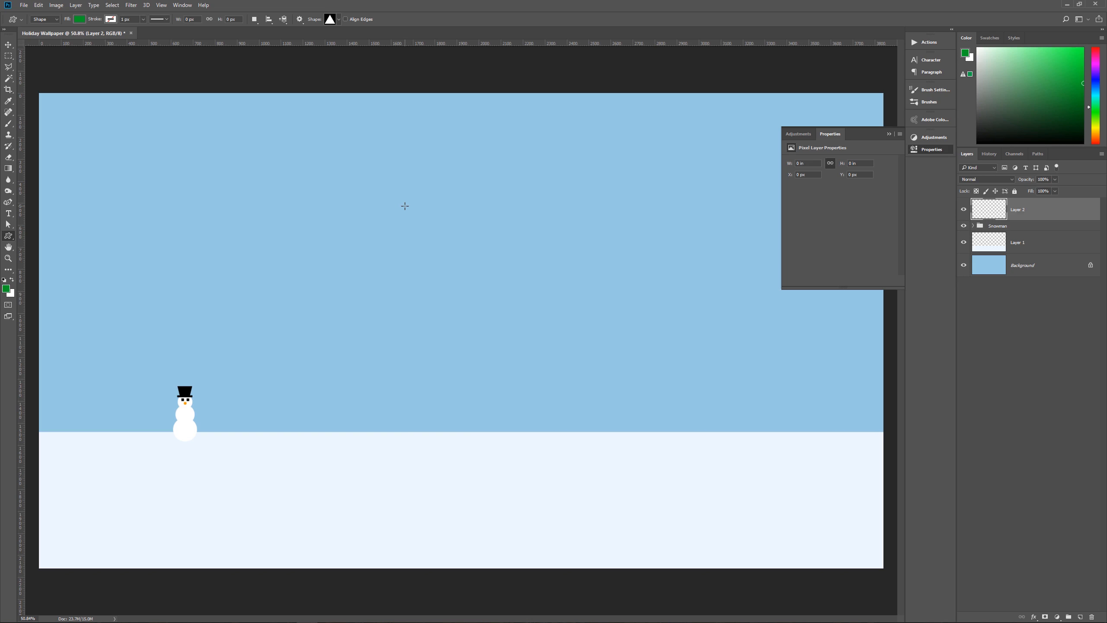
Step: Draw a solid green triangle about 463 px wide in the upper sky, and stack a copy above it scaled to about 73%
left_click_drag(405, 206, 506, 359)
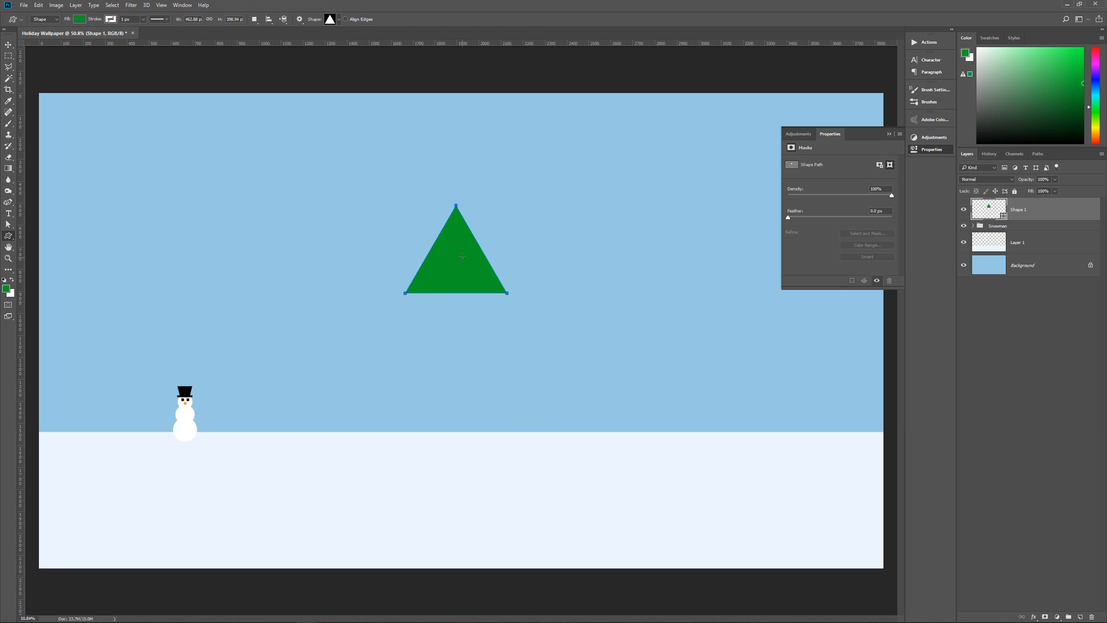
key("v")
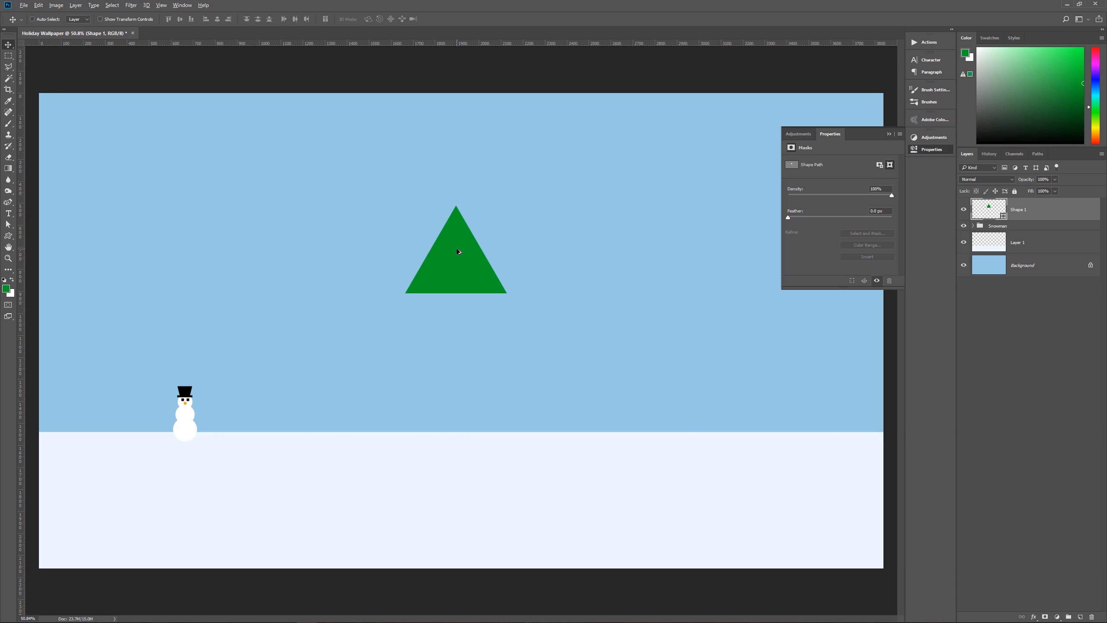
left_click_drag(456, 251, 459, 216)
key("ctrl+t")
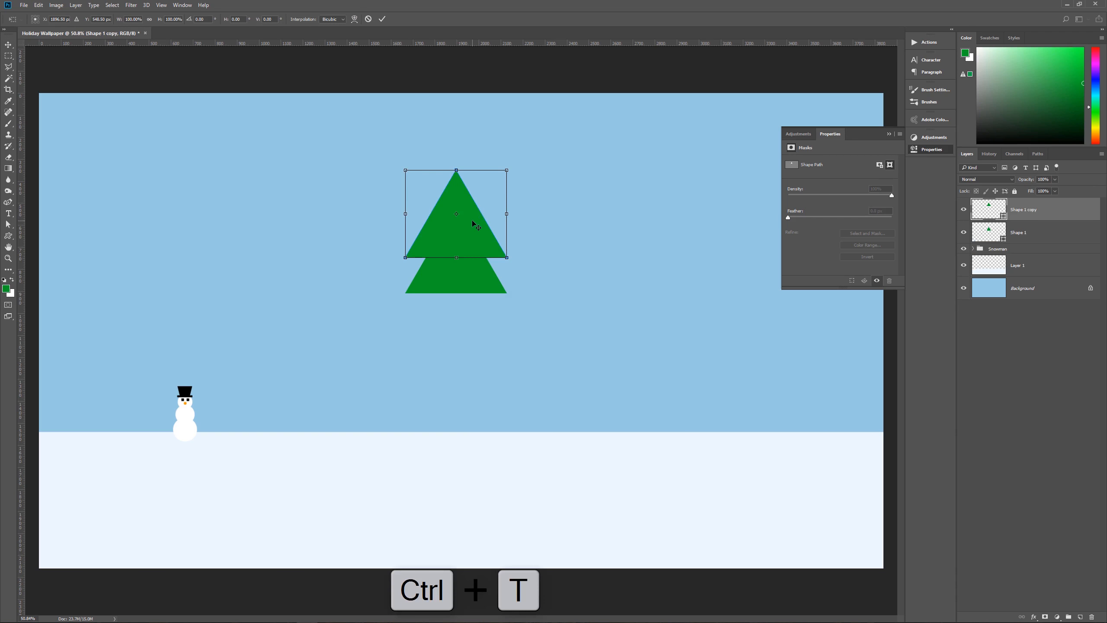
left_click_drag(507, 171, 493, 182)
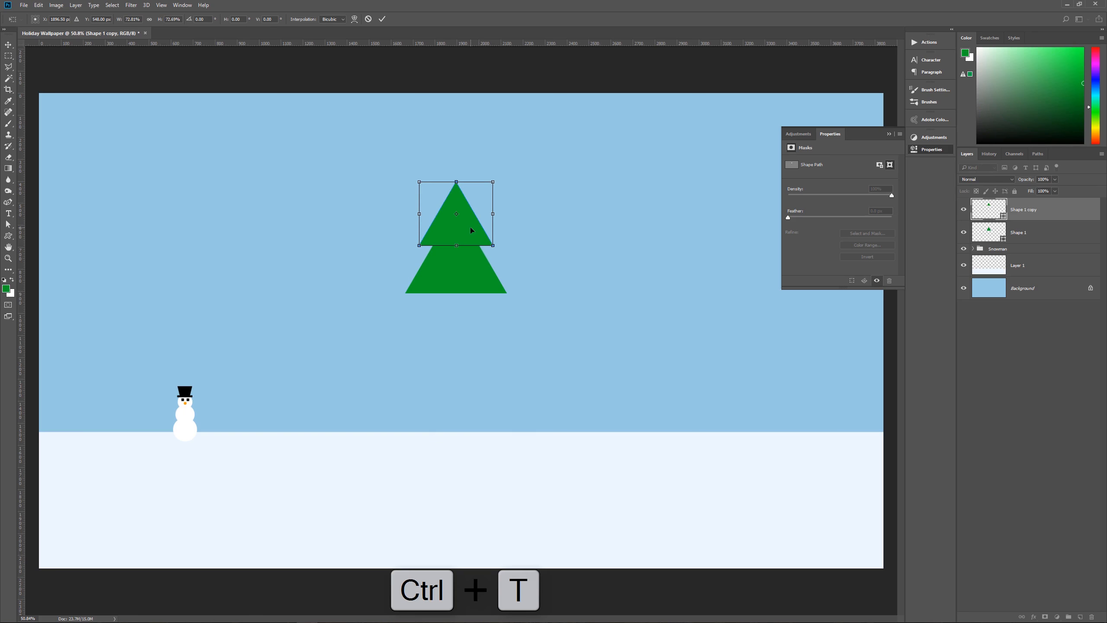
key("Return")
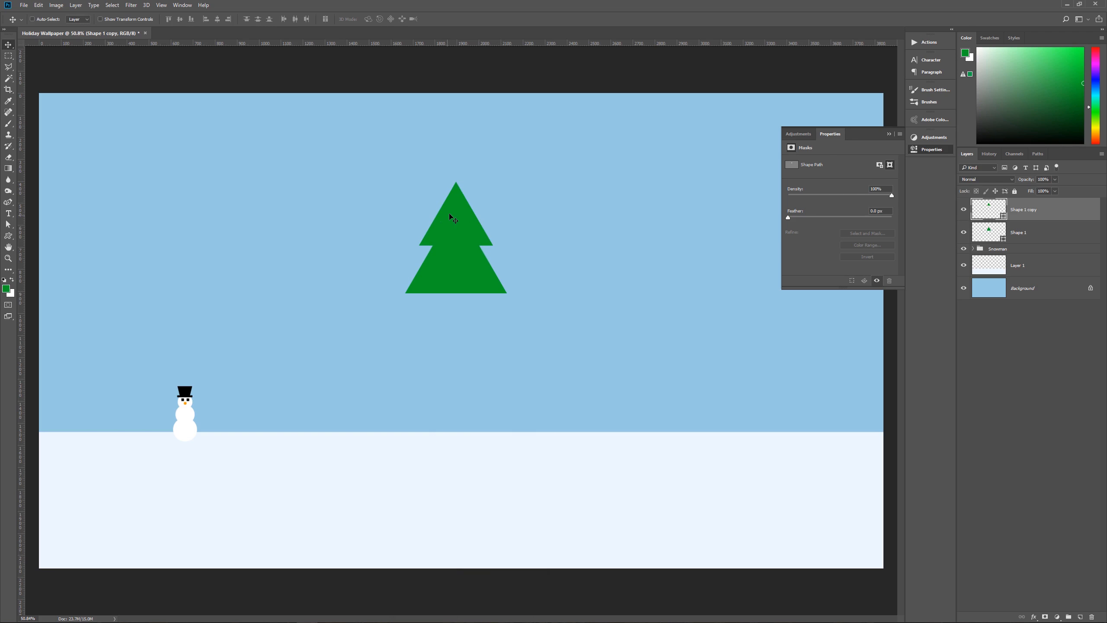
Step: Duplicate the smaller triangle straight up and scale the copy to about 69% as the tree's top tier
left_click_drag(453, 214, 453, 217)
key("ctrl+z")
left_click_drag(457, 219, 459, 184)
key("ctrl+t")
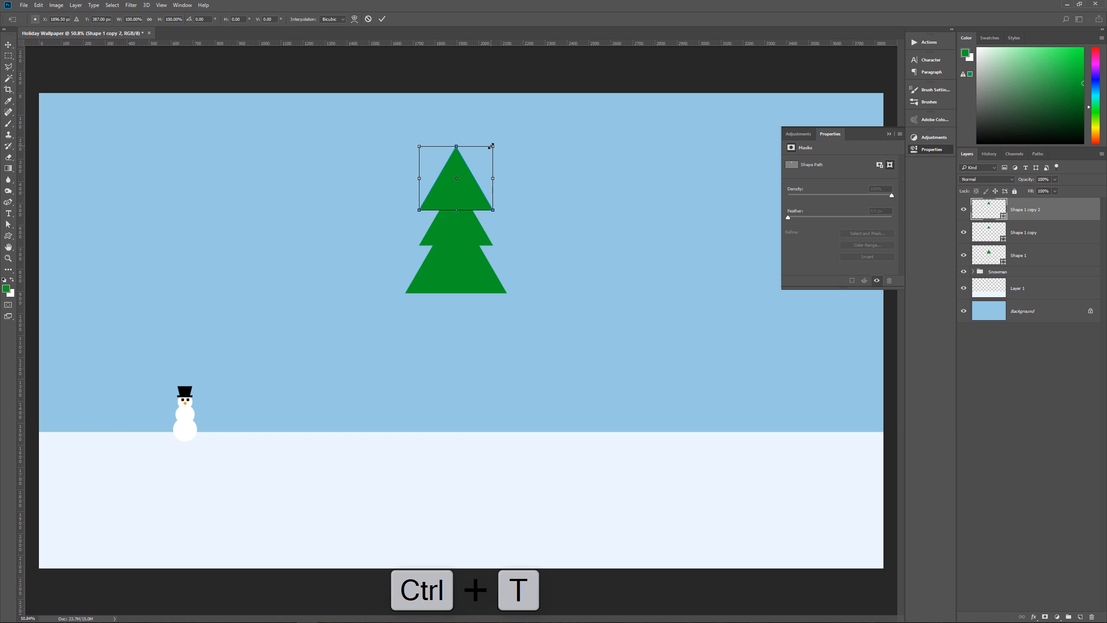
left_click_drag(492, 147, 483, 159)
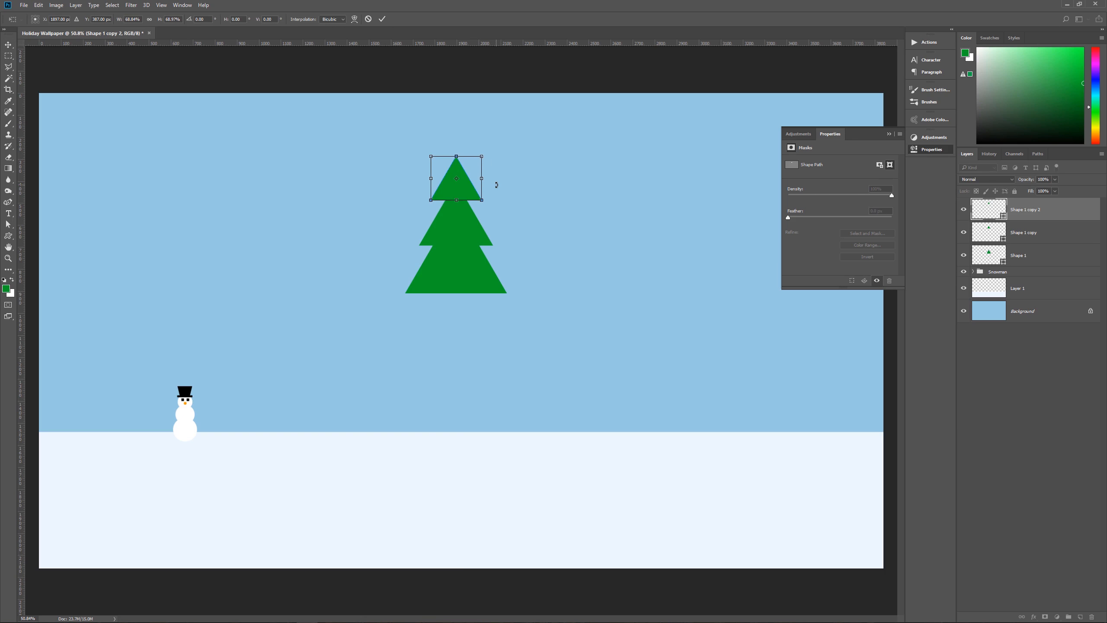
key("Return")
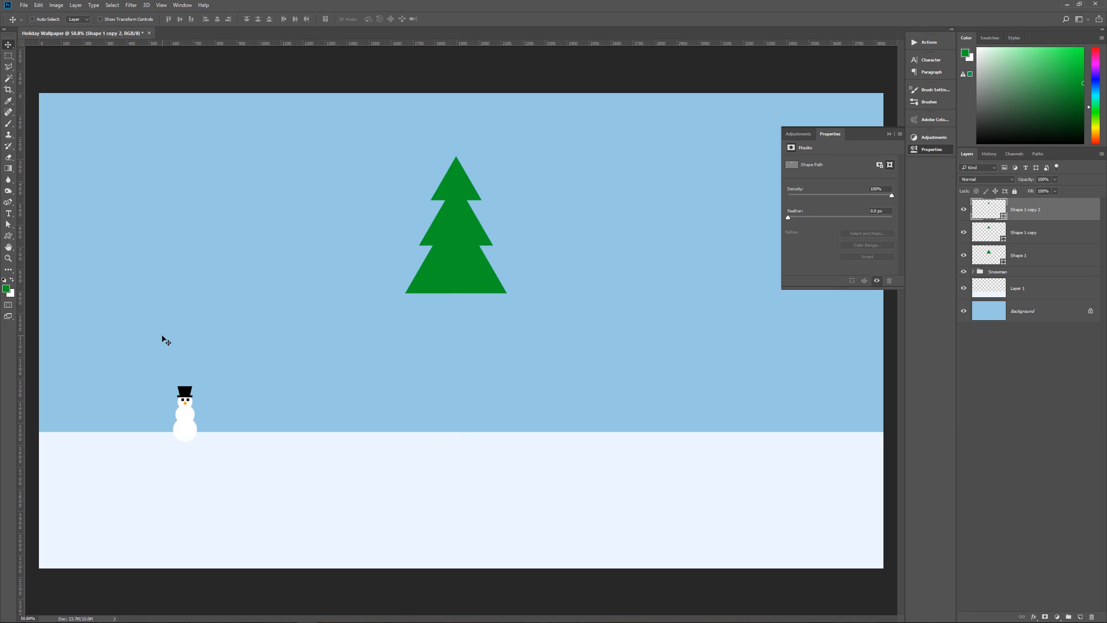
Step: Set the foreground colour to brown 513700
left_click(6, 289)
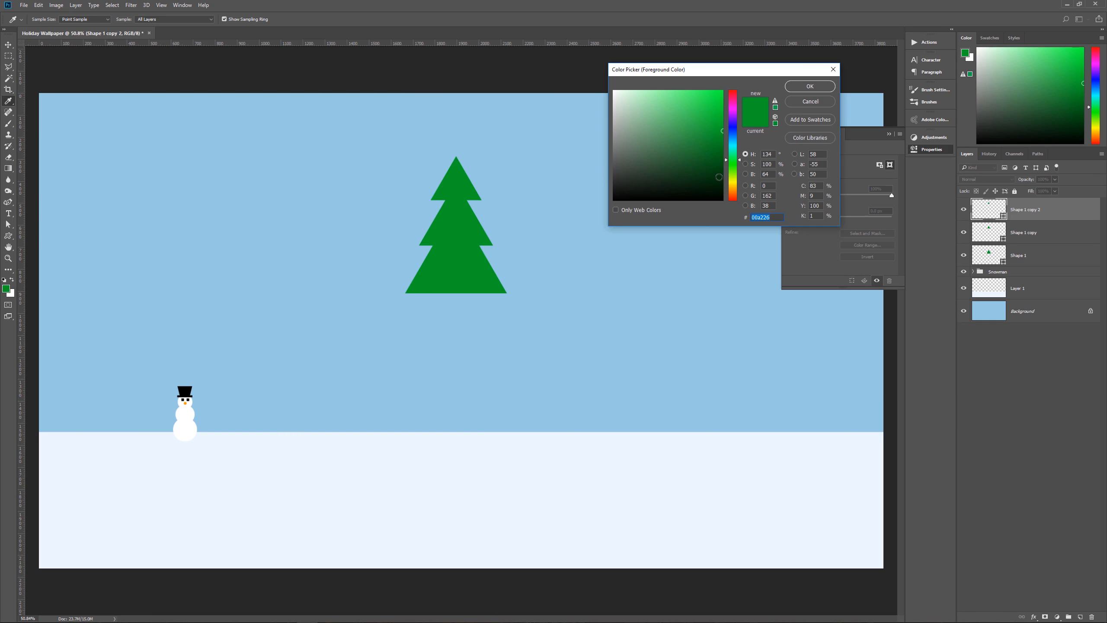
type("51")
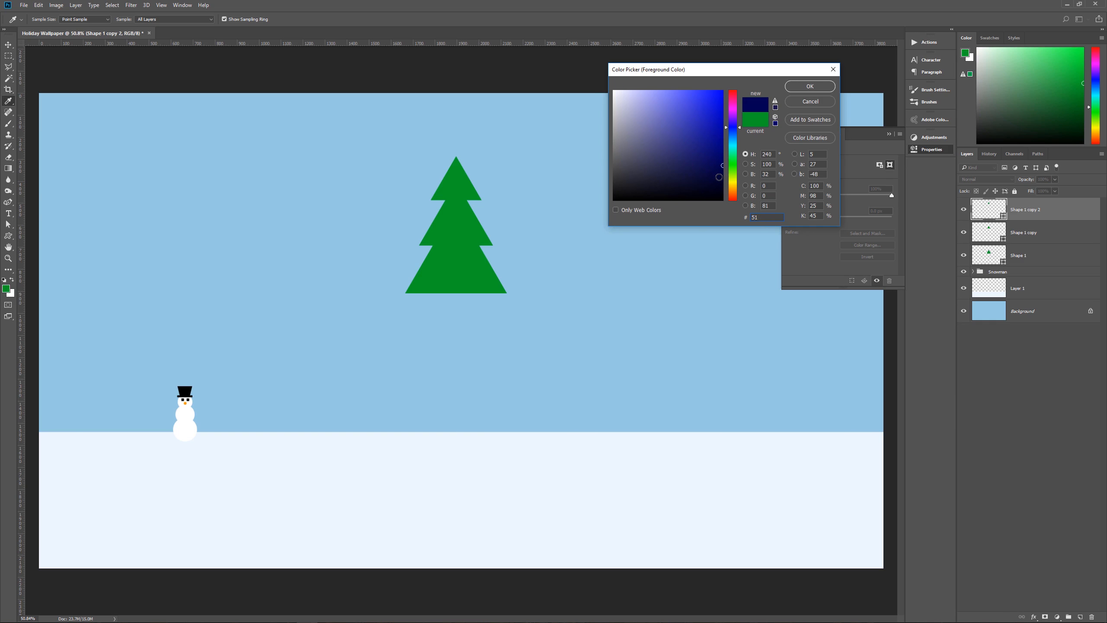
type("3")
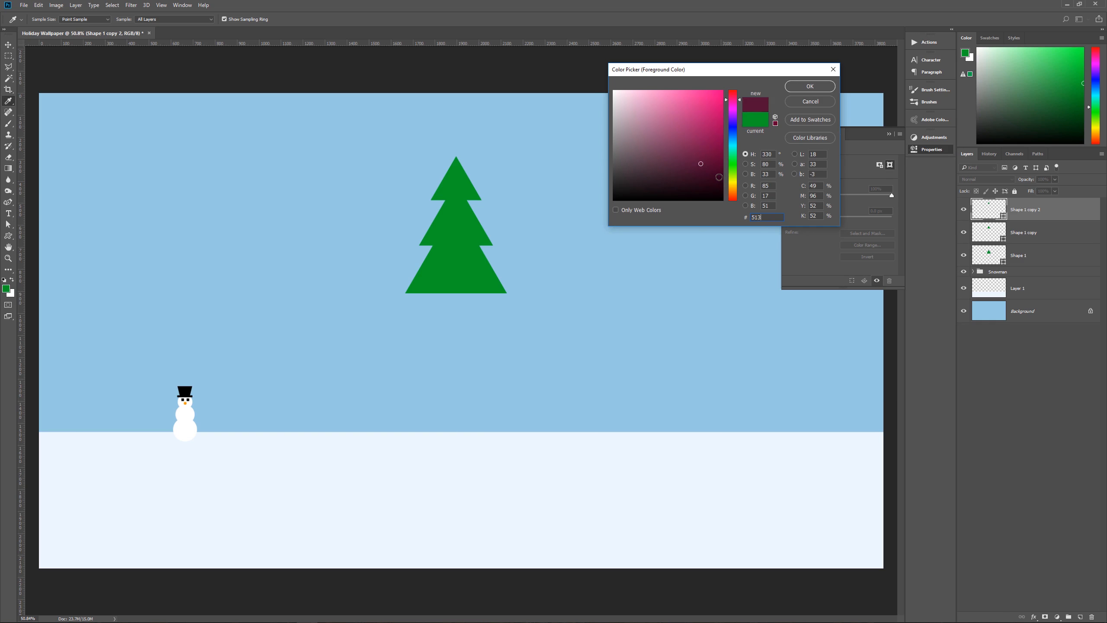
type("700")
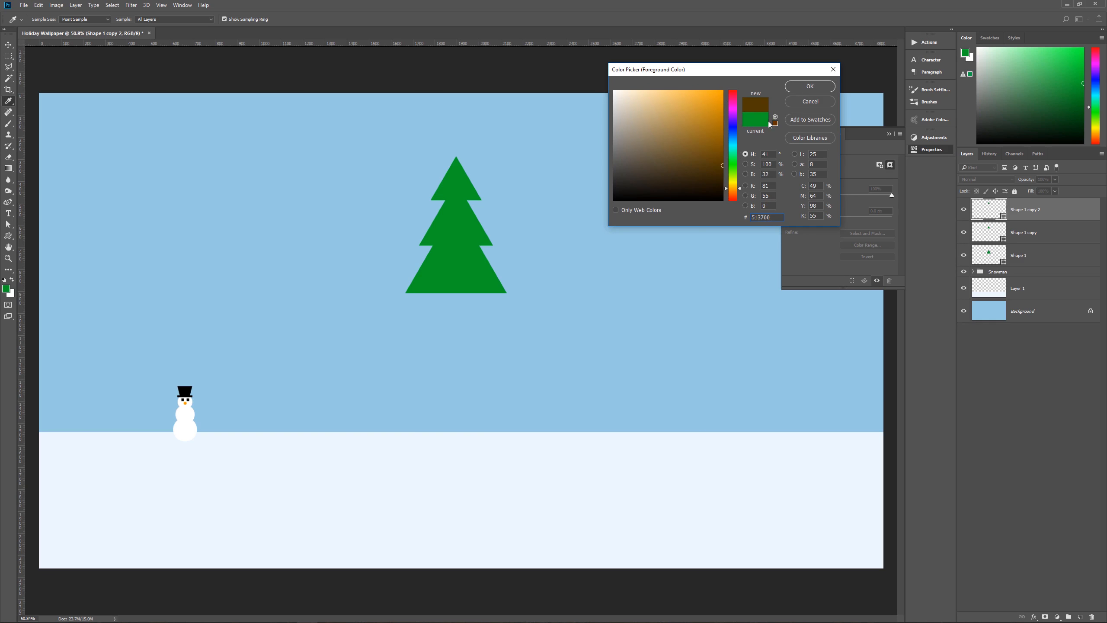
left_click(818, 90)
key("v")
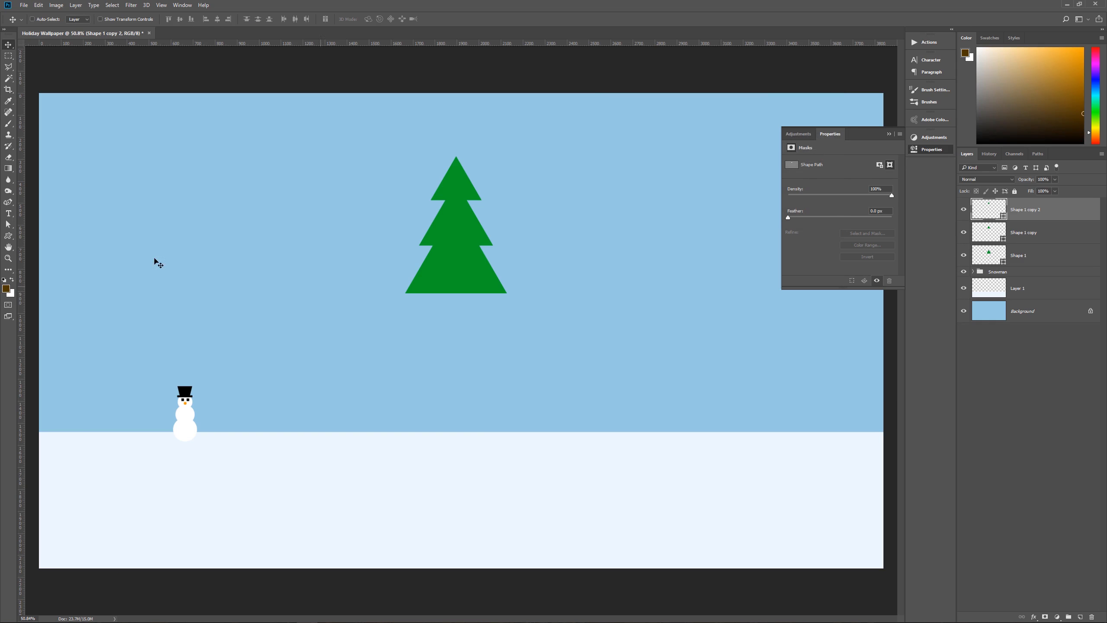
Step: Choose the Rectangle Tool and add a new layer directly beneath the Shape 1 layer
left_click(10, 238)
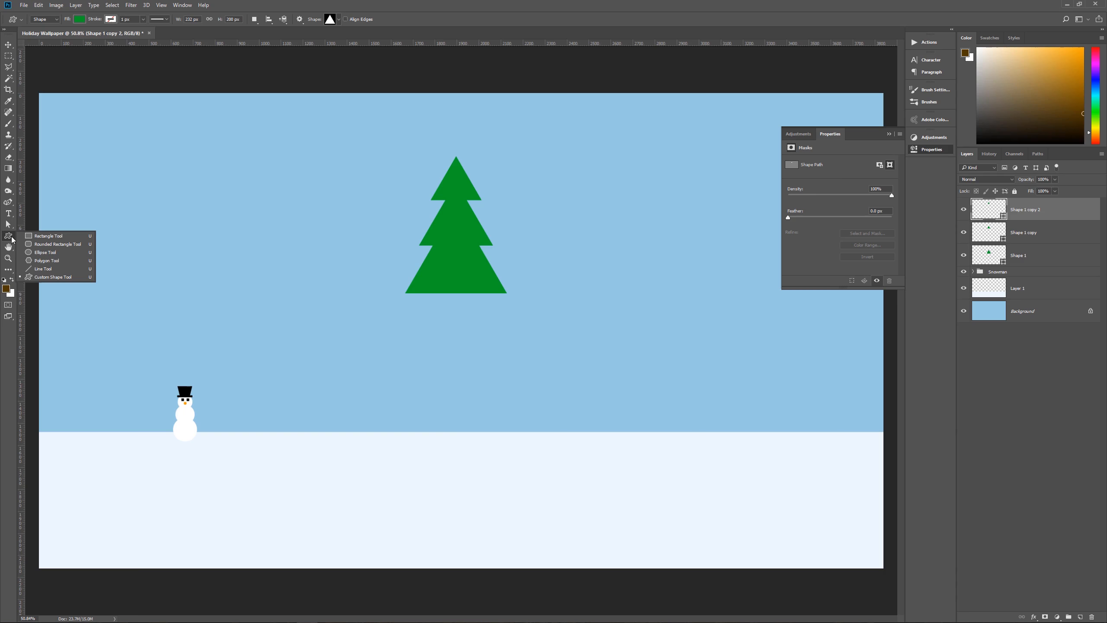
left_click(62, 238)
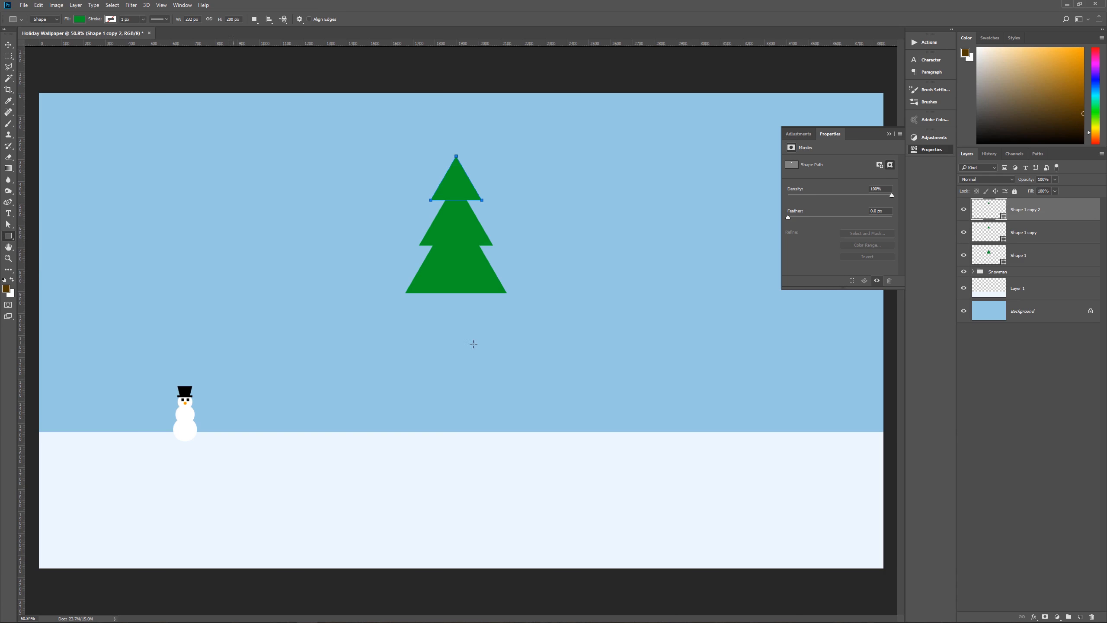
left_click(1030, 261)
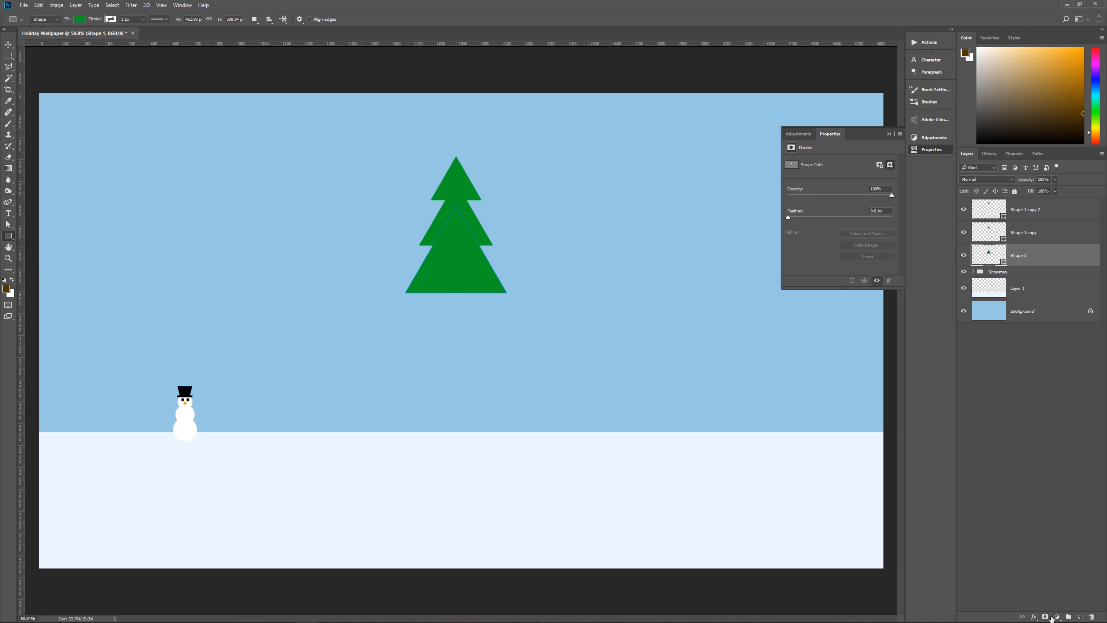
left_click(1080, 617)
left_click_drag(1028, 257, 1025, 284)
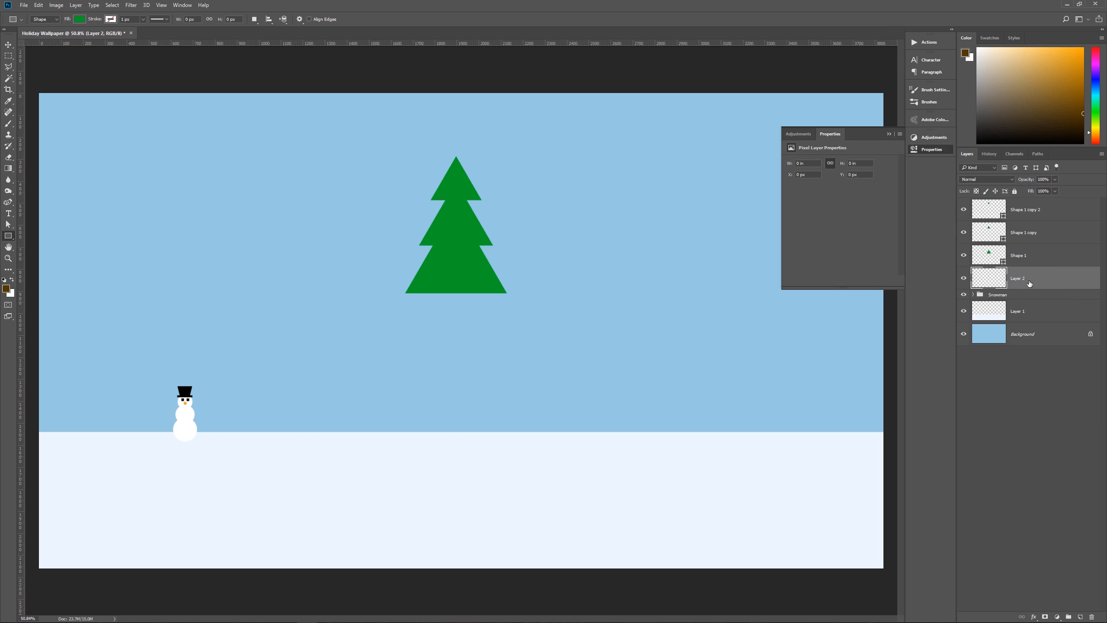
Step: Draw a trunk about 71 px wide and 300 px tall under the triangles, fill it with the brown foreground colour and centre it by eye
left_click_drag(447, 283, 464, 348)
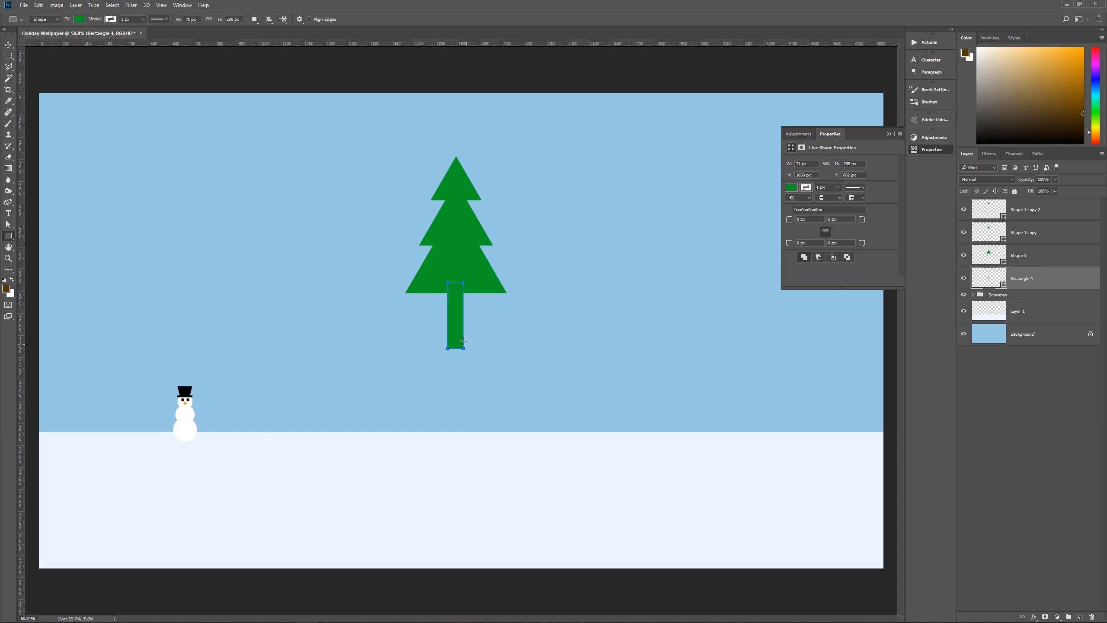
key("alt+BackSpace")
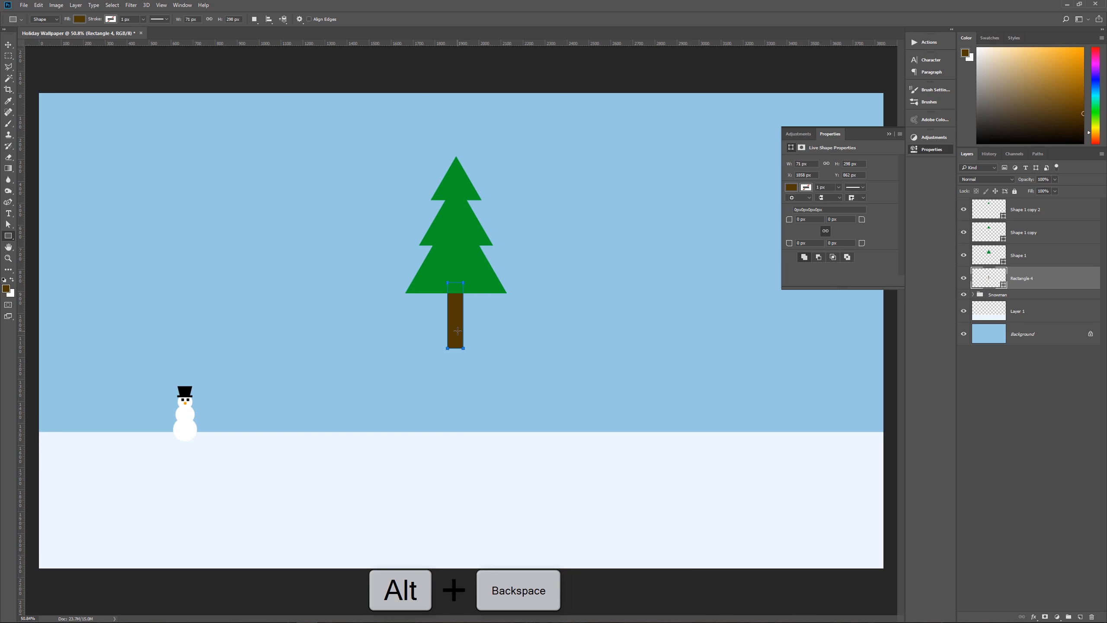
key("v")
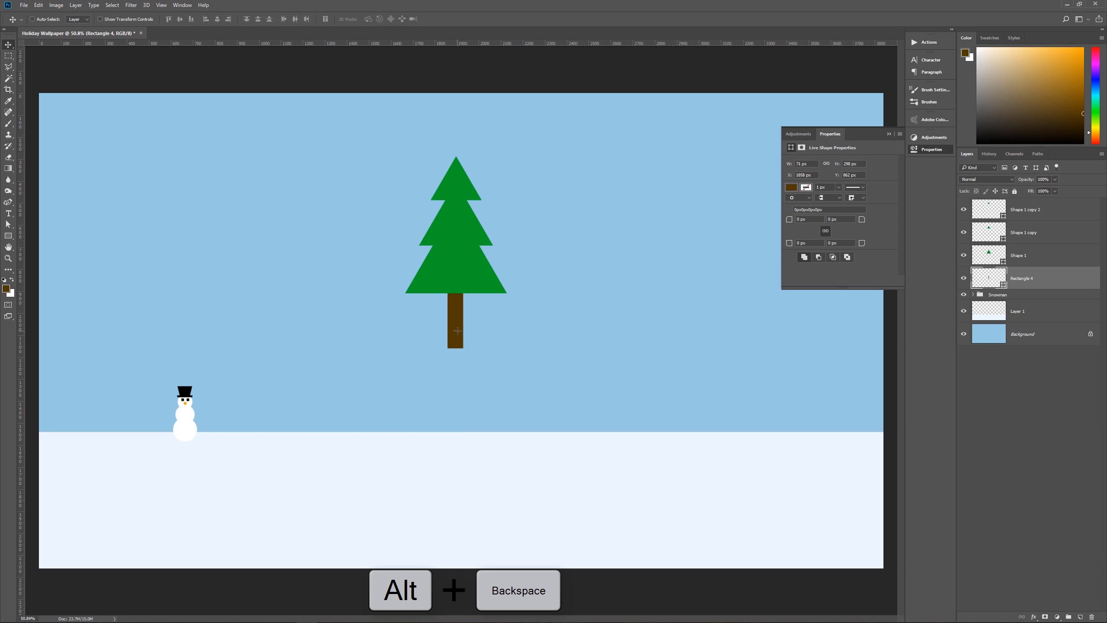
left_click_drag(455, 321, 456, 321)
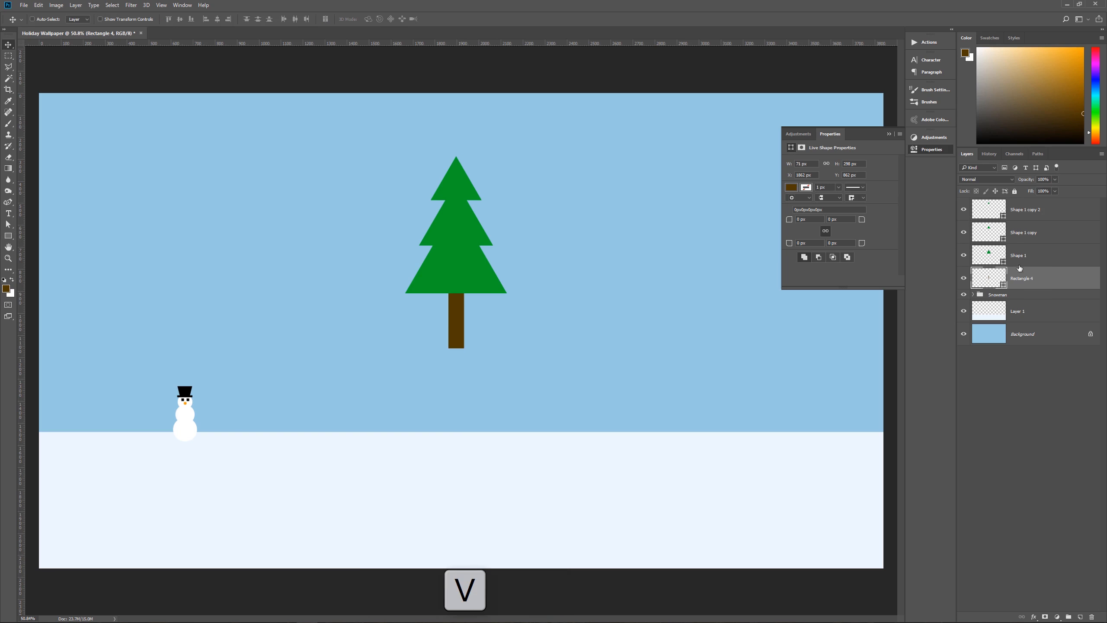
Step: Align the horizontal centres of the three triangle layers and the trunk layer, and collapse the layer properties
left_click(1038, 212, "shift")
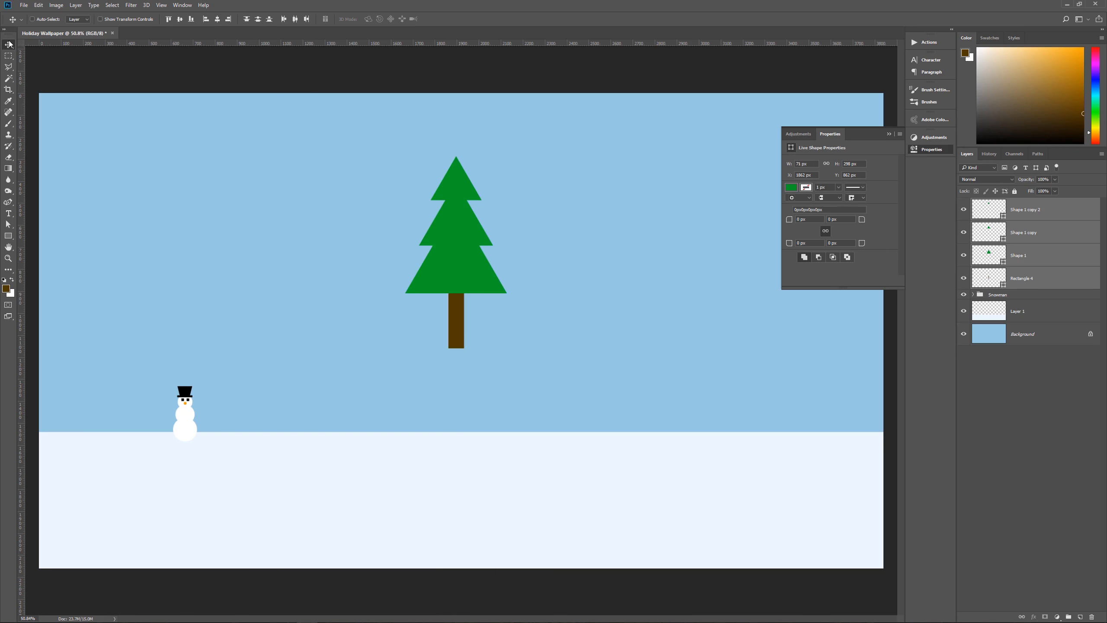
left_click(1031, 213)
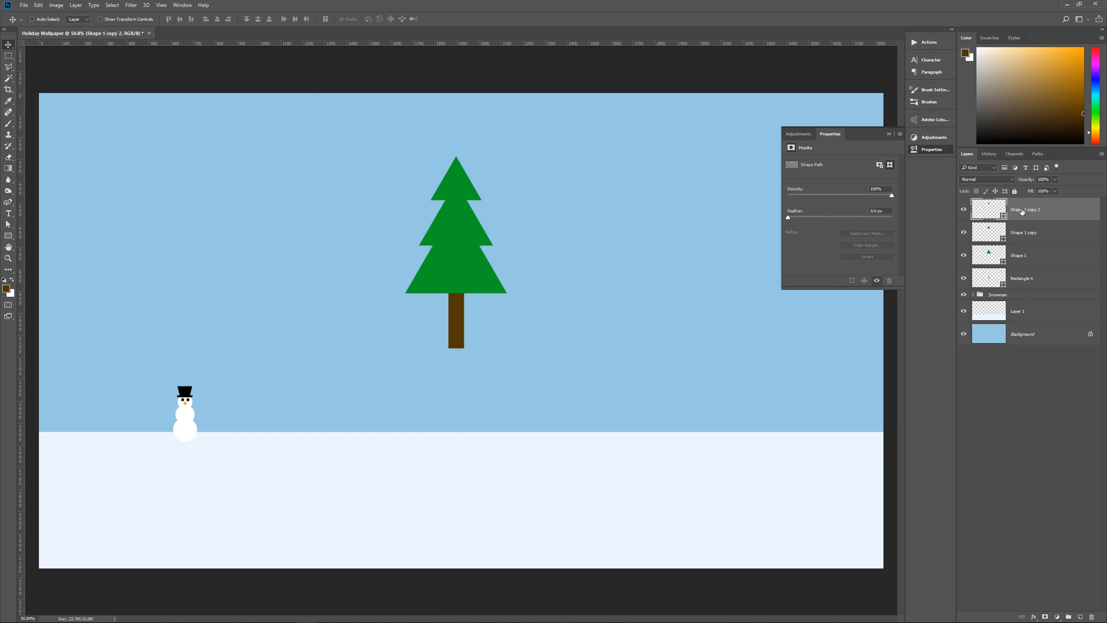
left_click(1036, 280, "shift")
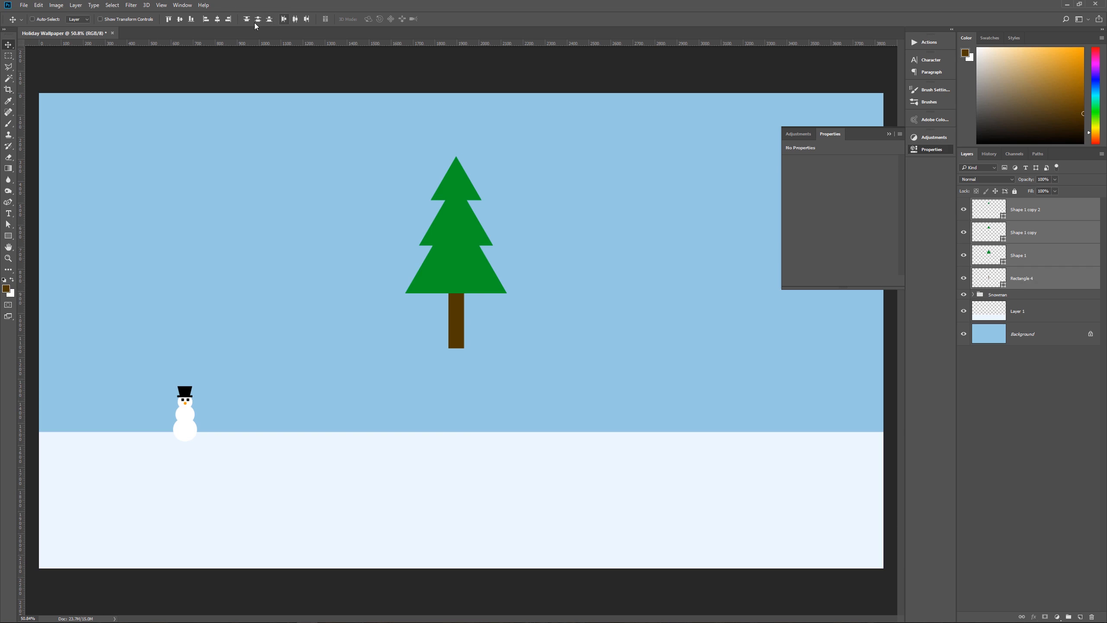
left_click(217, 20)
left_click(889, 135)
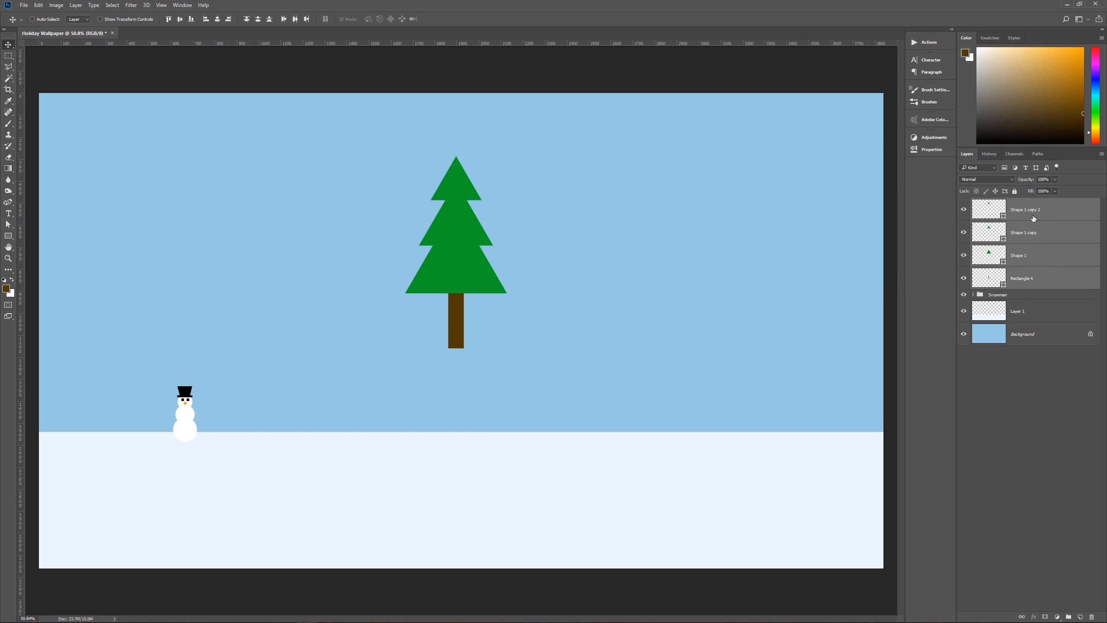
Step: Group the selected triangle and trunk layers and name the group Tree
key("ctrl+g")
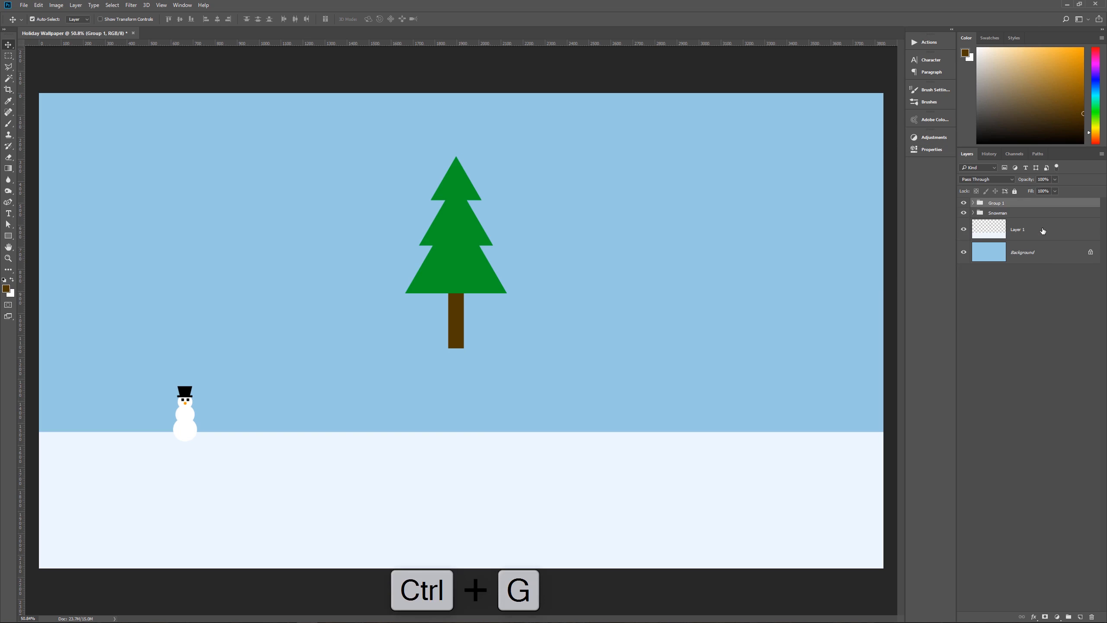
double_click(994, 203)
type("Tree")
key("Return")
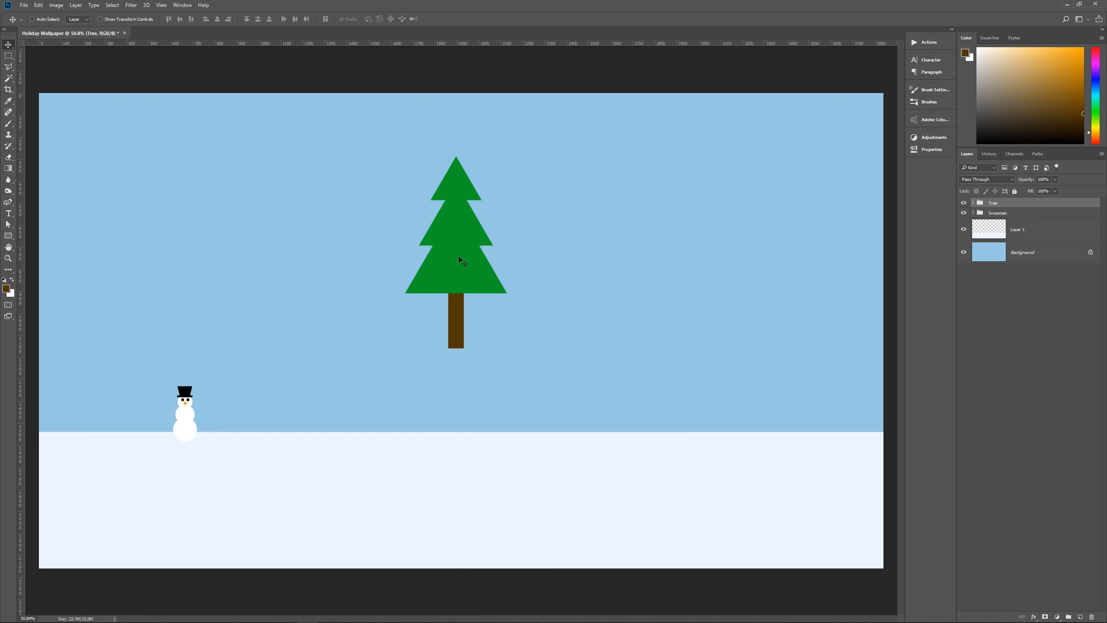
Step: Scale the Tree group to about 55% and place it just left of the snowman, with the trunk's base on the snow
left_click_drag(462, 219, 142, 312)
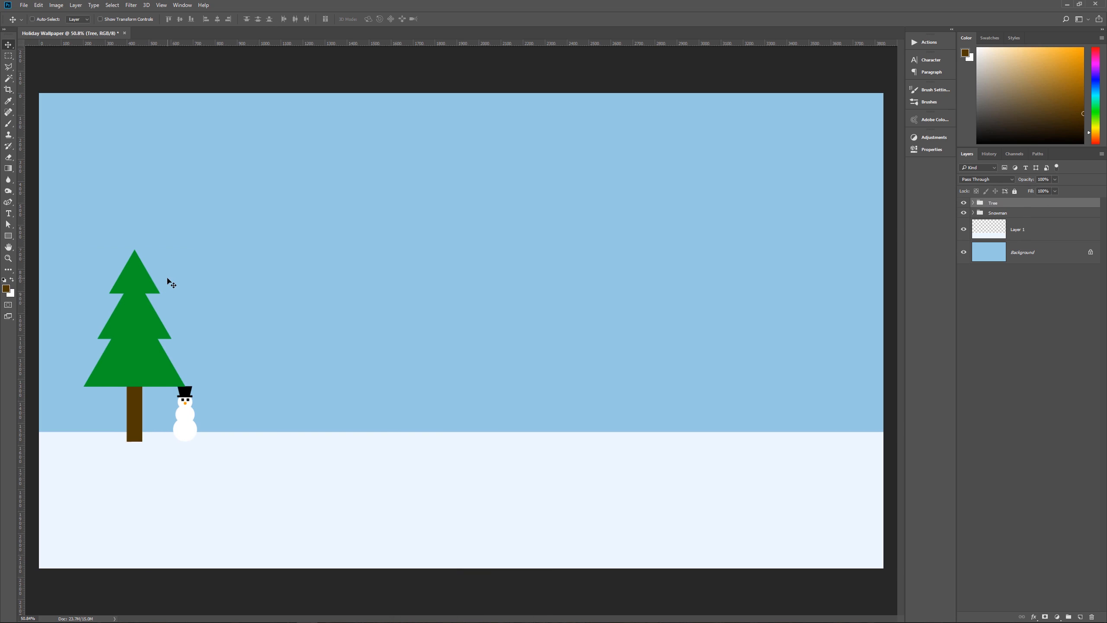
key("ctrl")
key("ctrl+t")
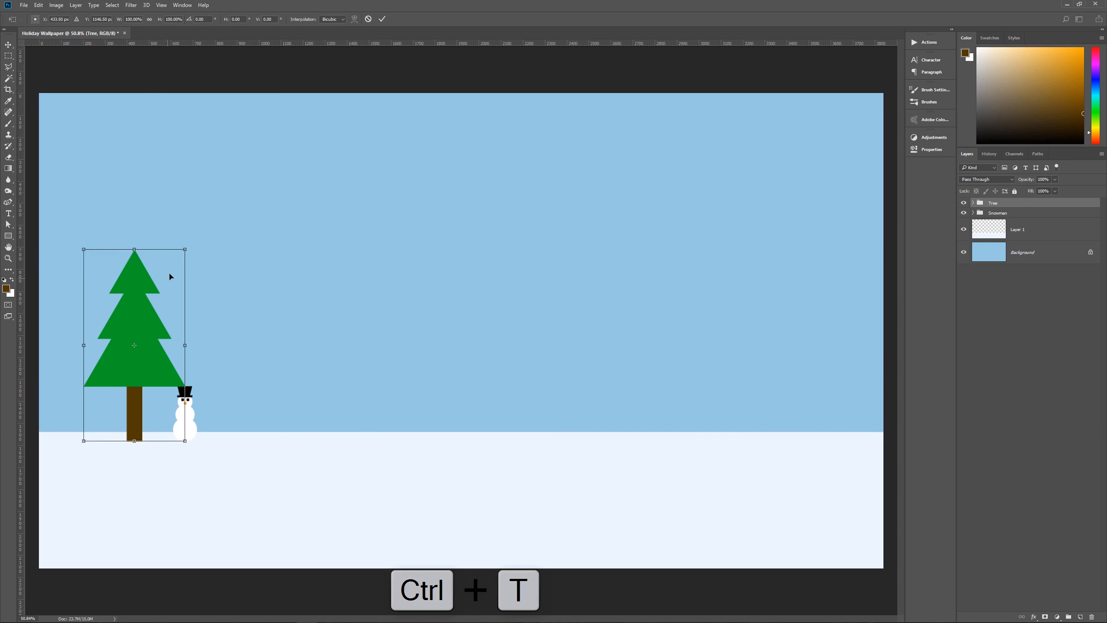
left_click_drag(183, 250, 127, 332)
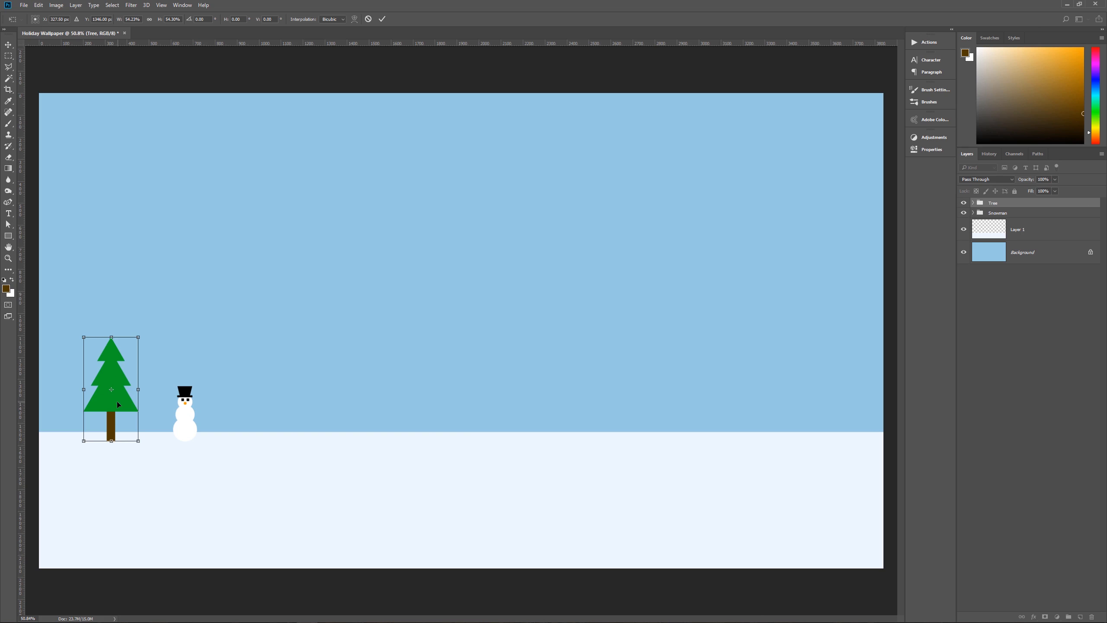
left_click_drag(117, 402, 144, 401)
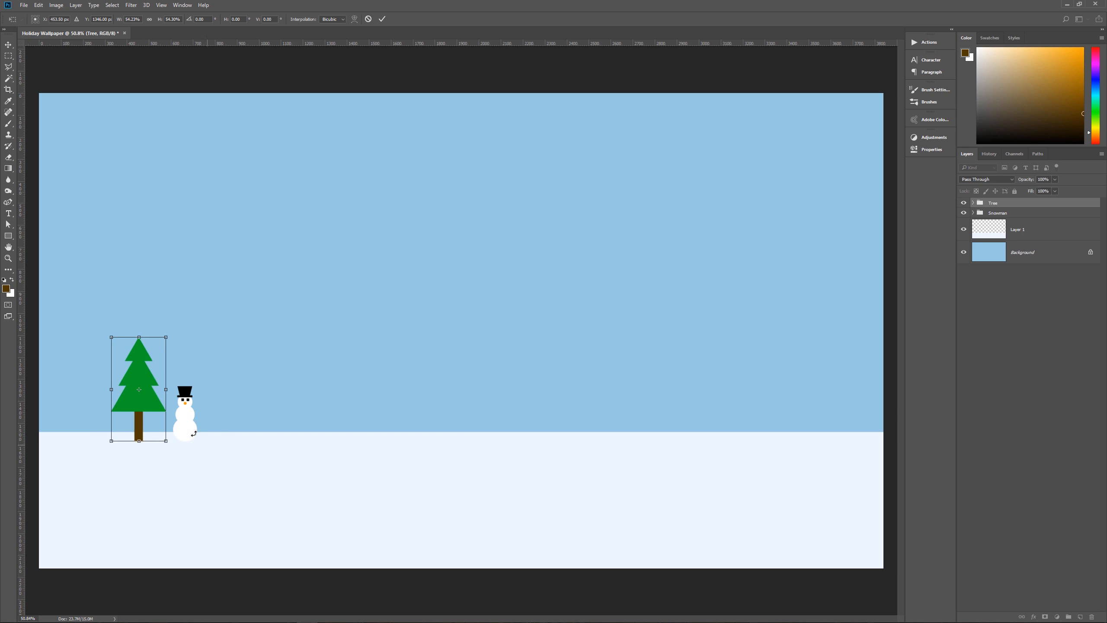
left_click_drag(167, 336, 168, 335)
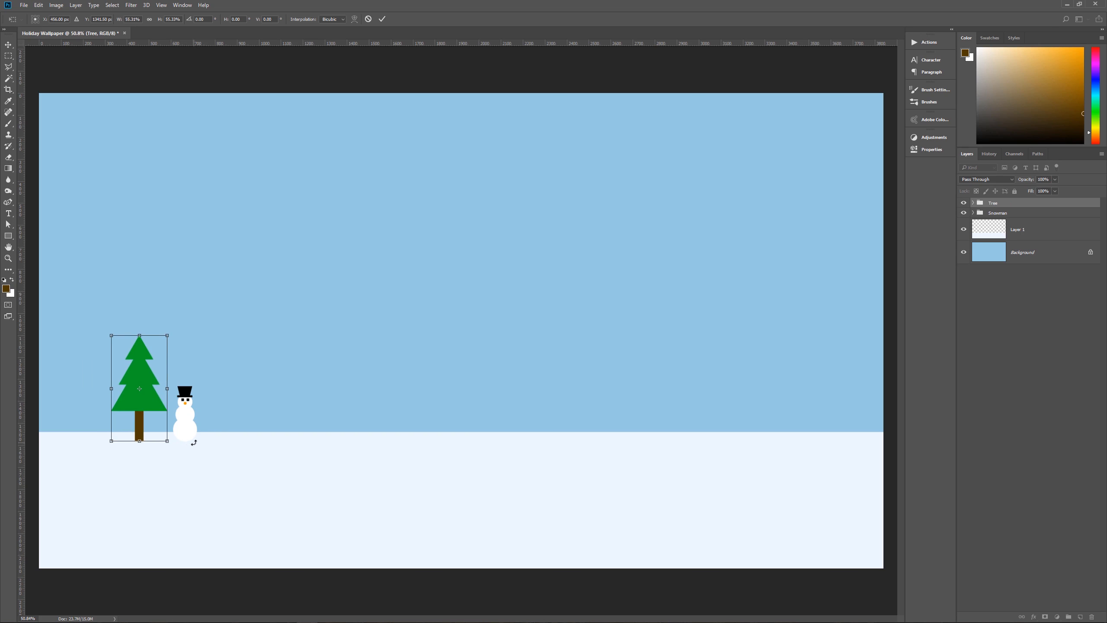
key("Return")
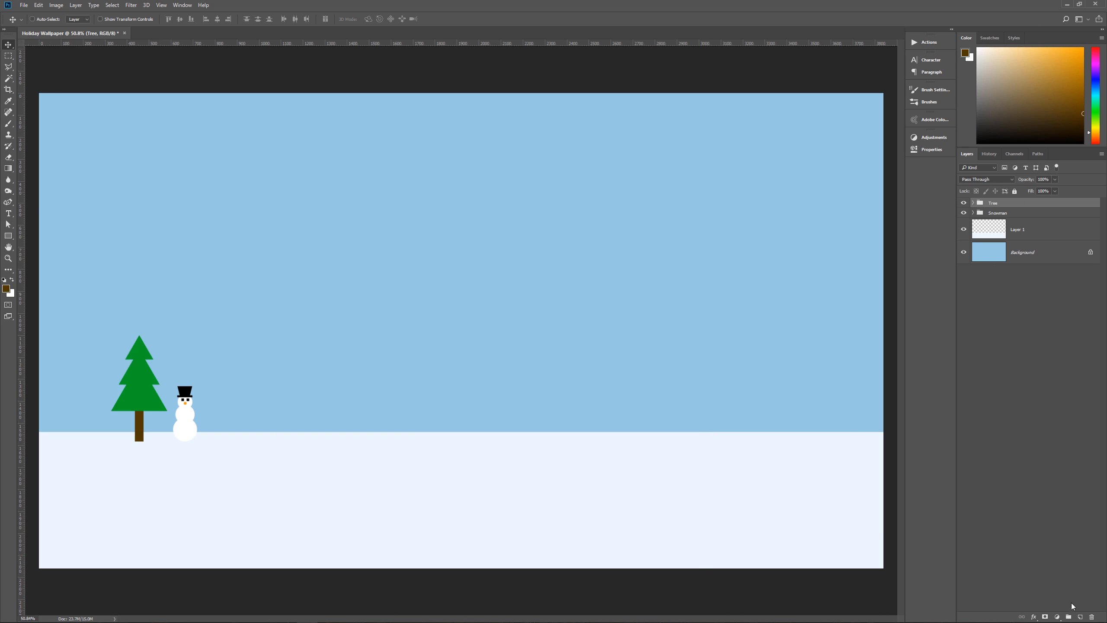
Step: Add a new layer above the Tree group and set the foreground colour to blue #5093b4
left_click(1081, 616)
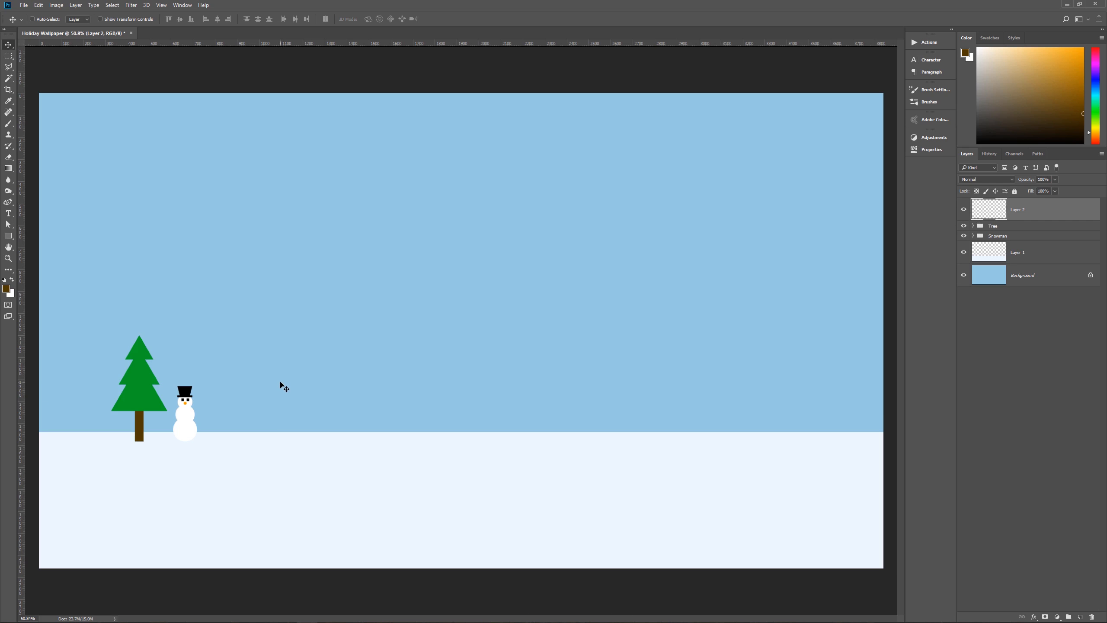
left_click(7, 290)
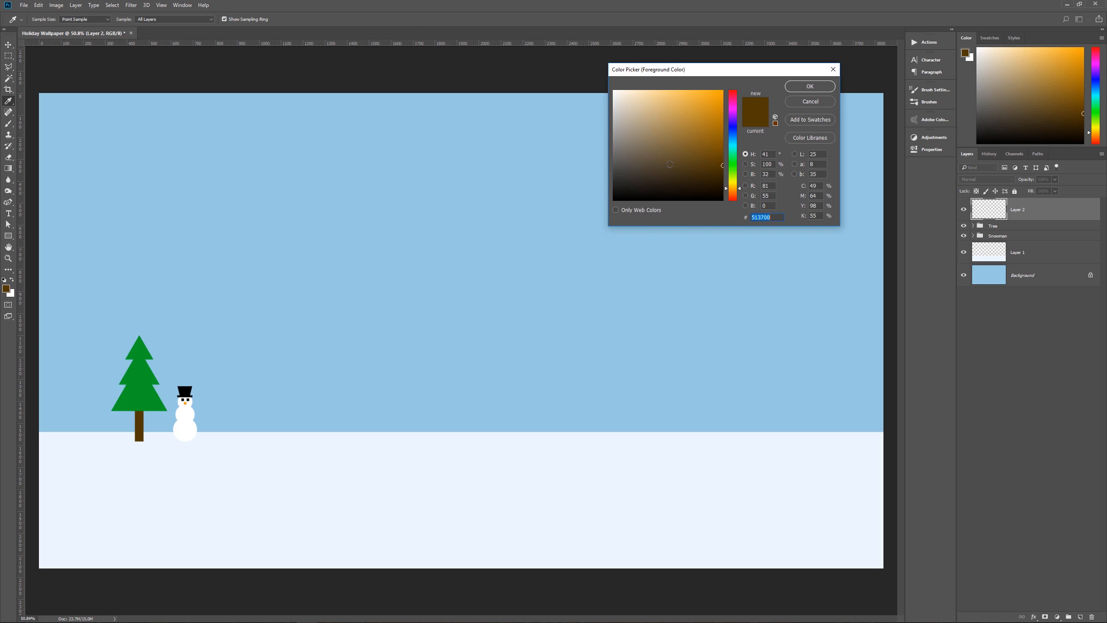
type("5")
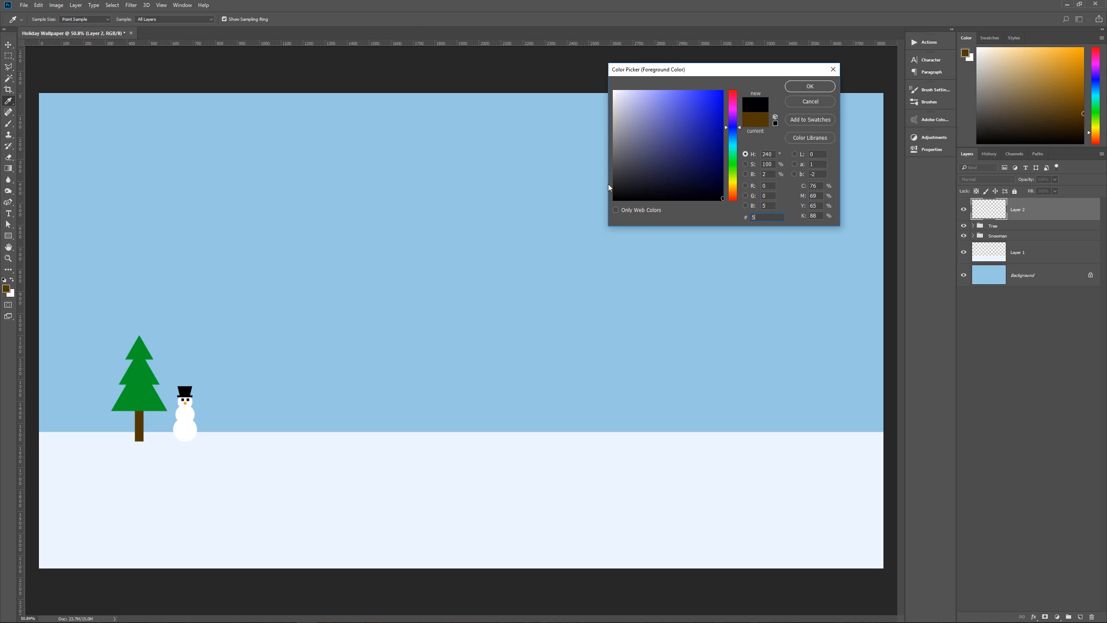
type("09")
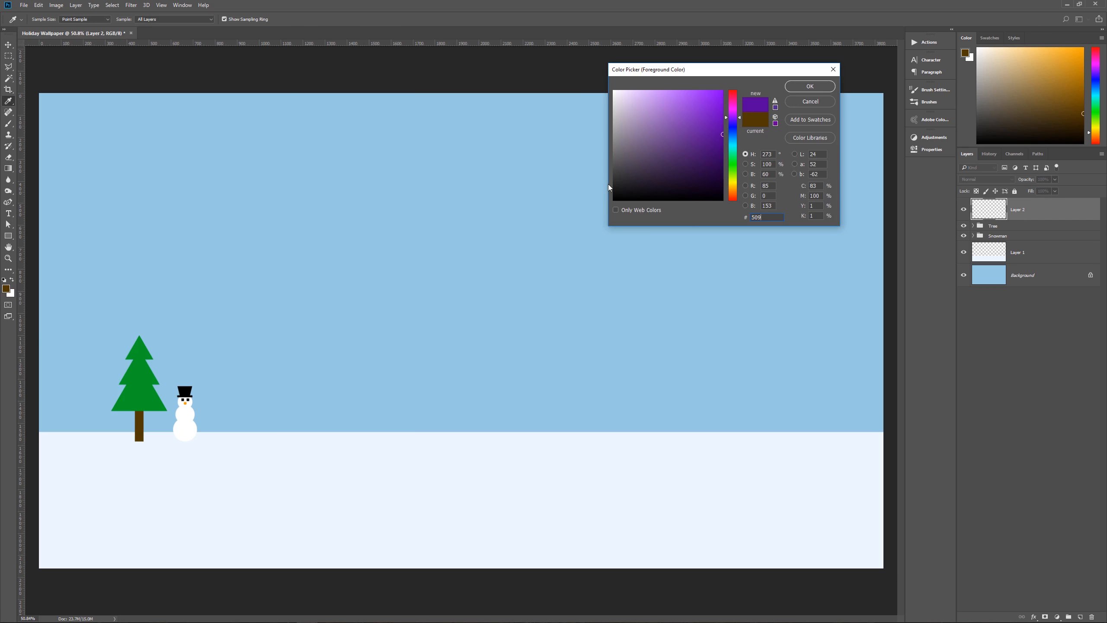
type("3b4")
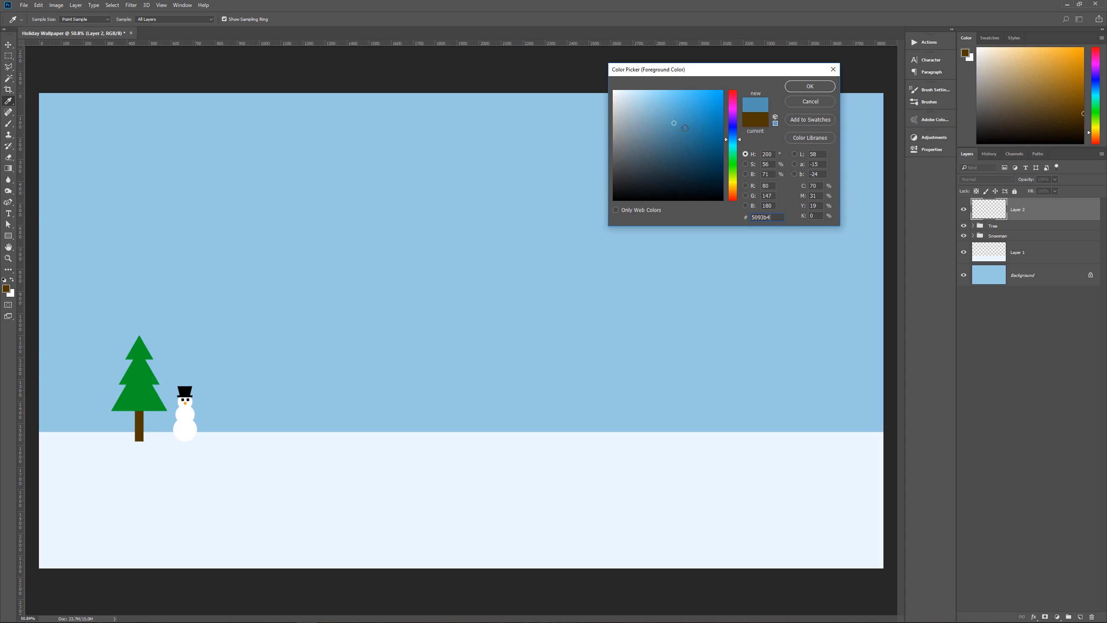
left_click(810, 86)
key("v")
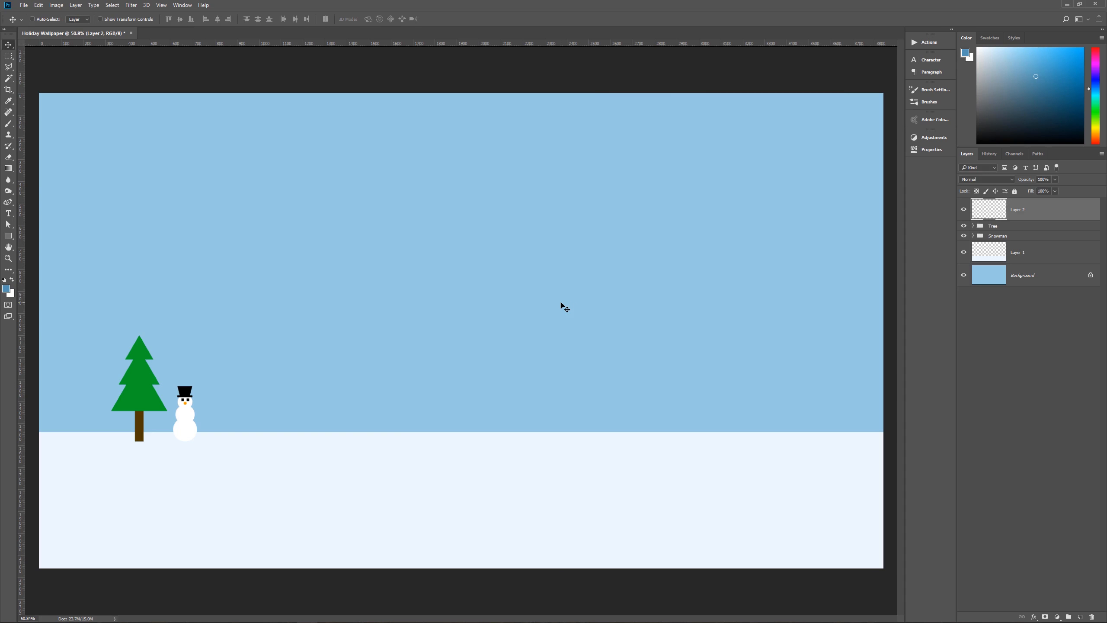
Step: Set the Type tool's font size to 60 pt and collapse the character settings
key("t")
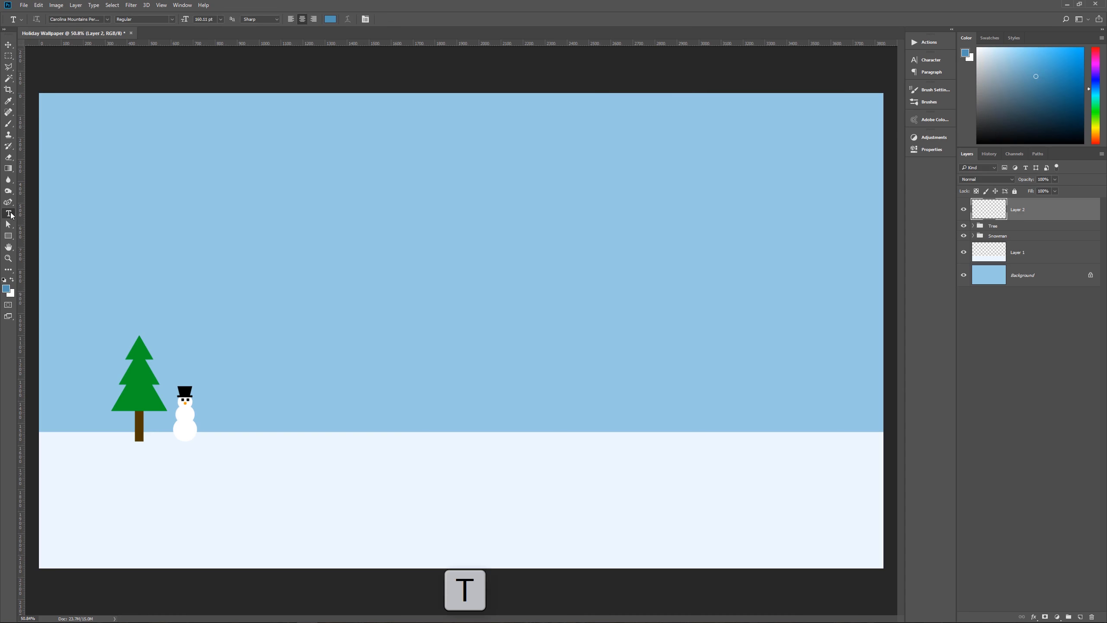
left_click(923, 62)
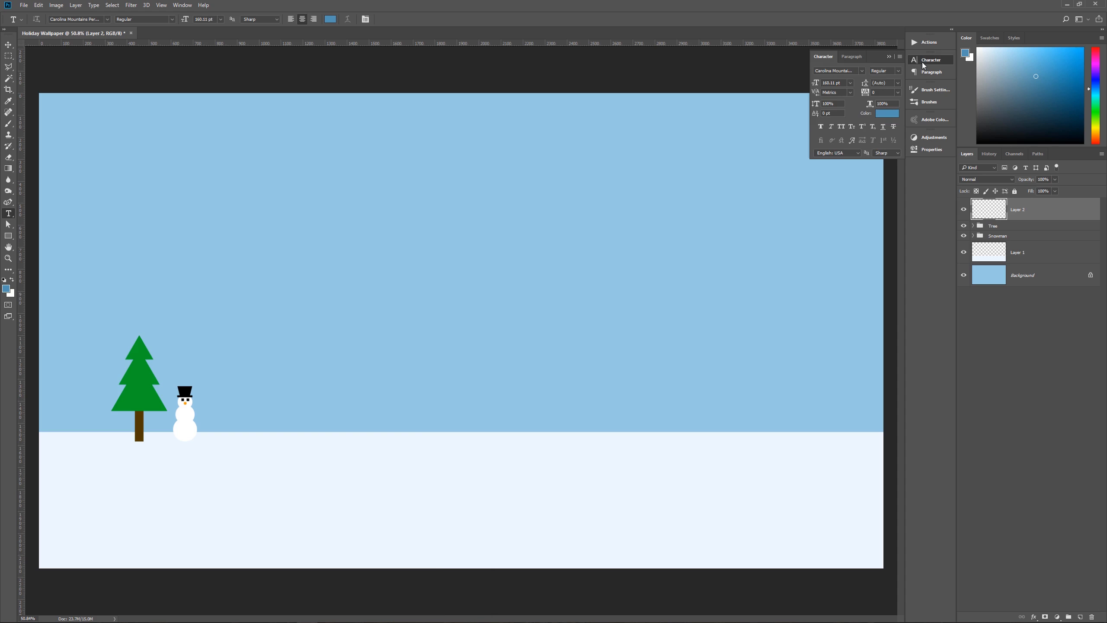
left_click(844, 82)
type("60")
left_click(827, 105)
left_click(890, 57)
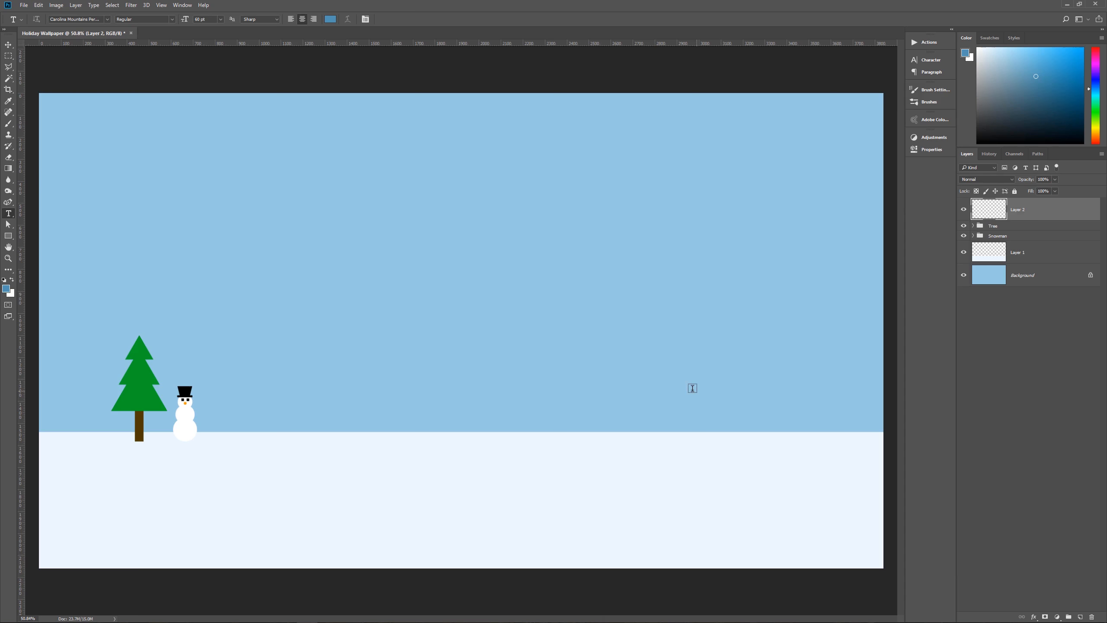
Step: Add the text "Happy Holidays" and move it onto the snow horizon near the right edge of the canvas
left_click(563, 349)
type("Ha")
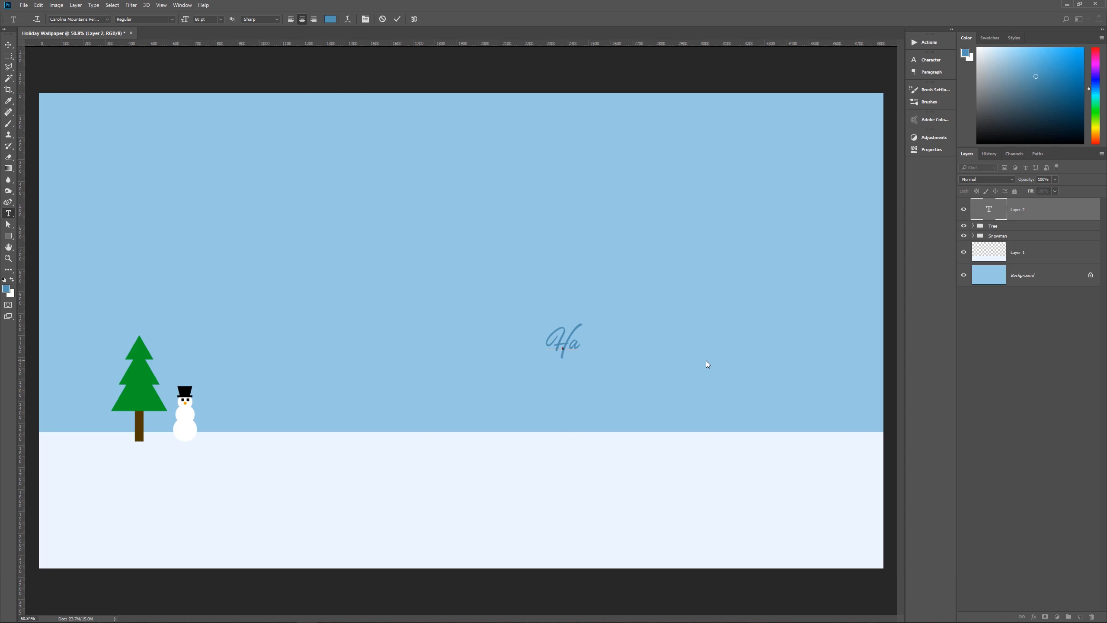
type("ppy Holidays")
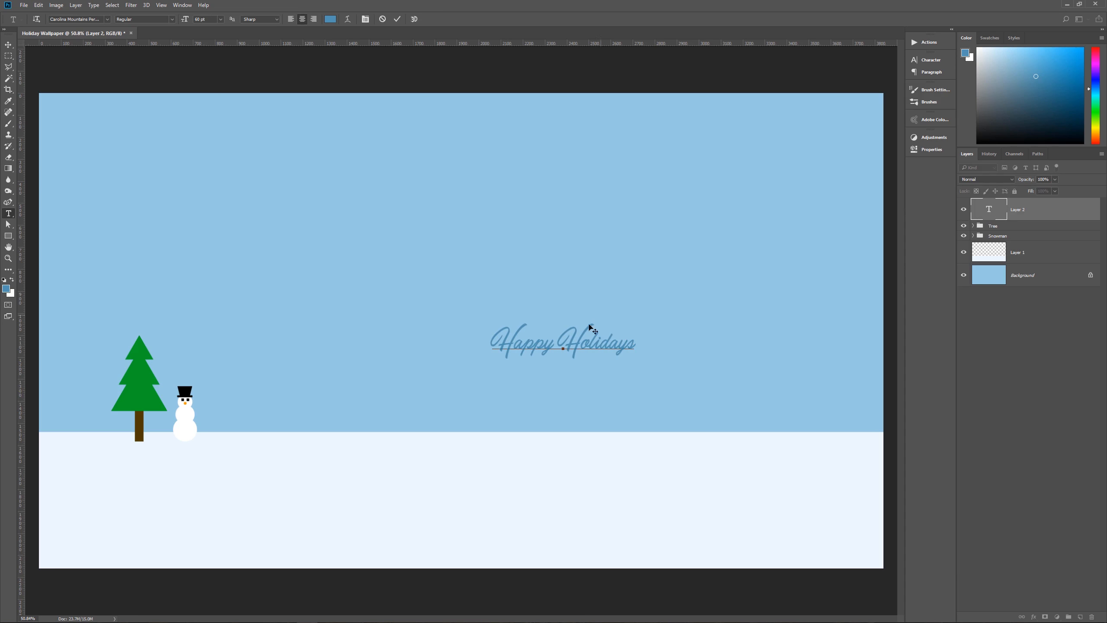
left_click(397, 19)
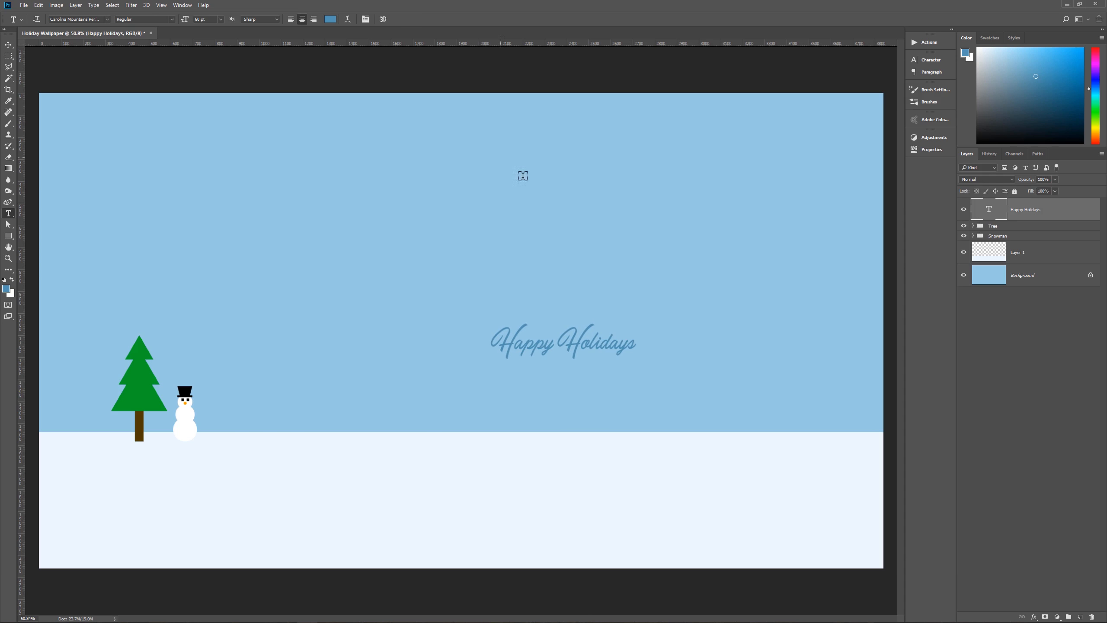
key("v")
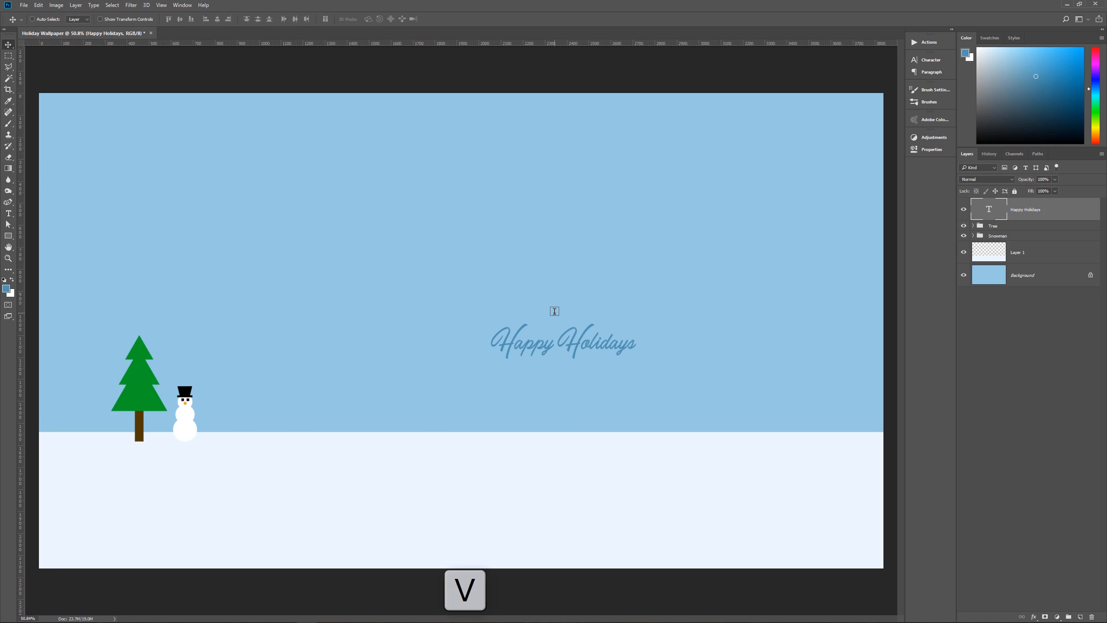
left_click_drag(574, 349, 793, 431)
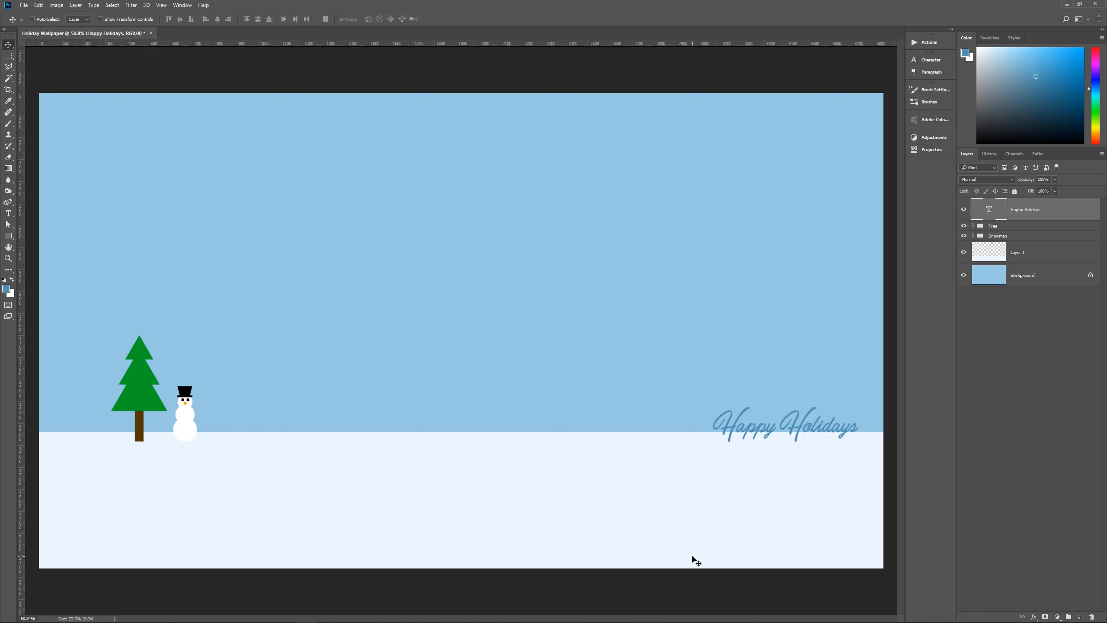